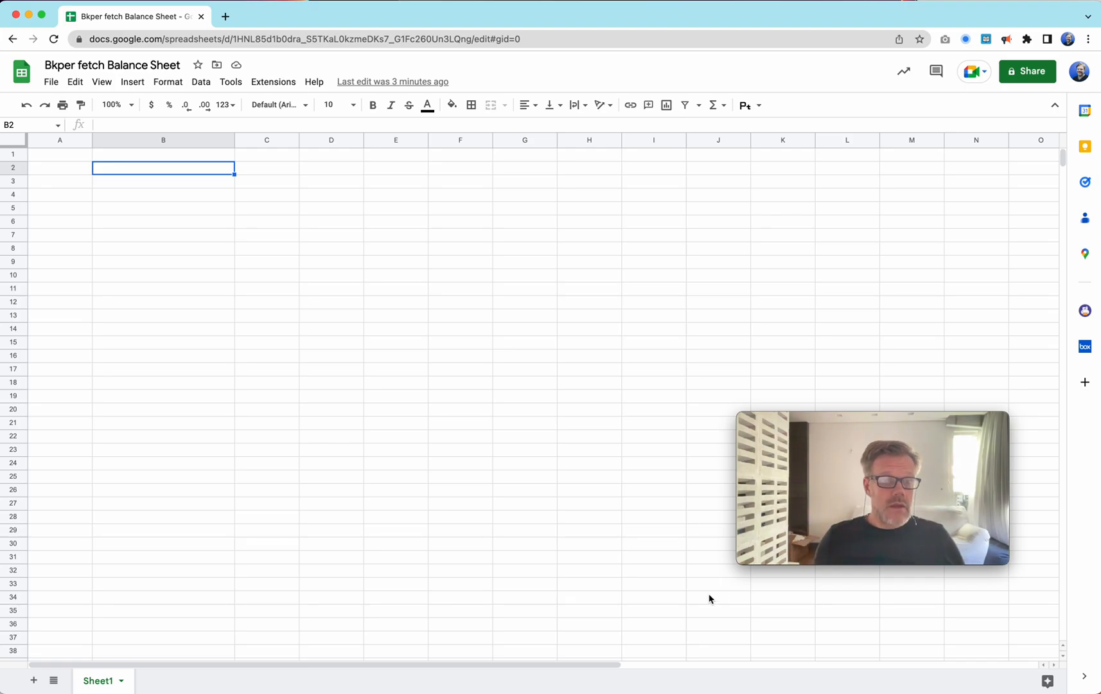
Open Bkper in a new browser page, create an empty book and rename it AAAA.
left_click(225, 17)
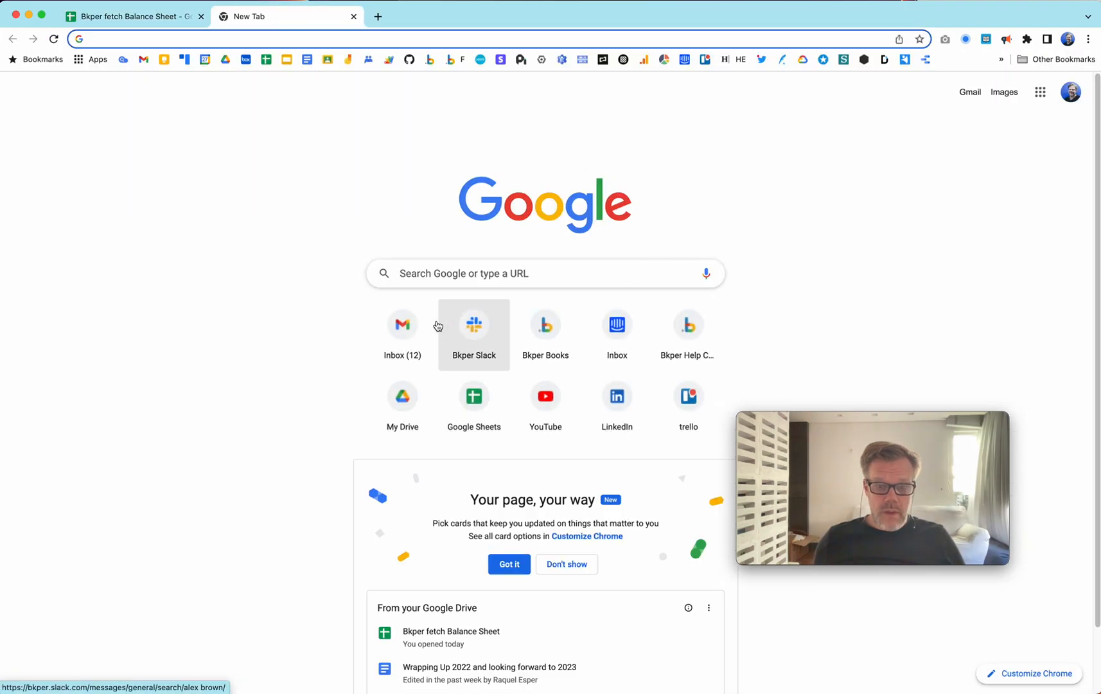
left_click(548, 339)
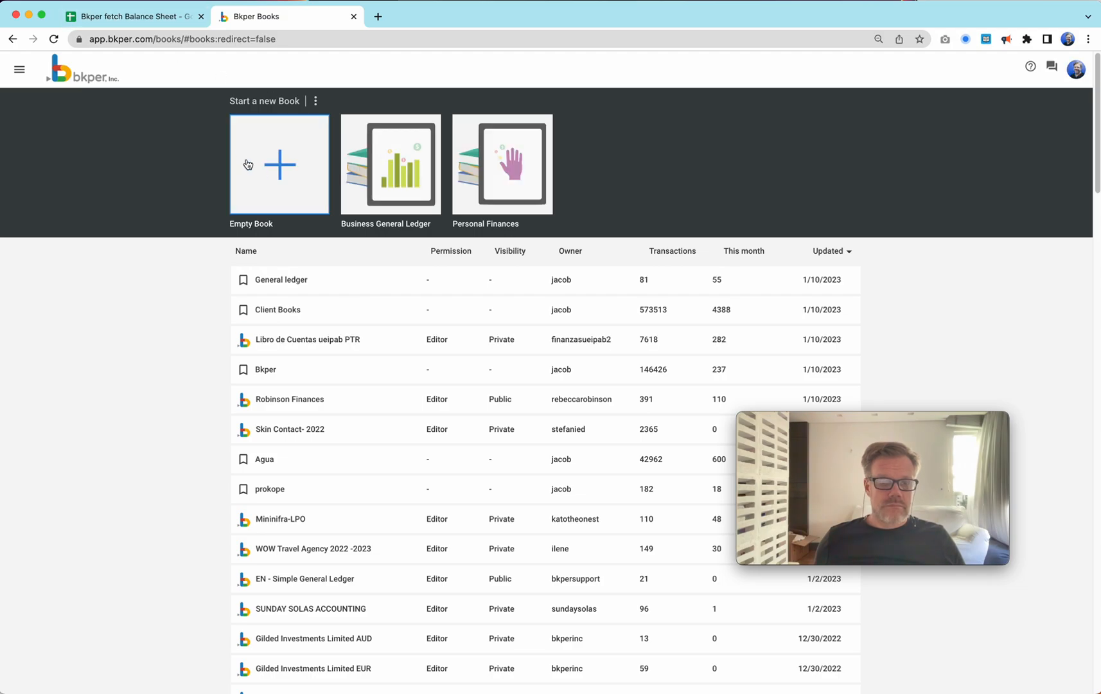
left_click(302, 164)
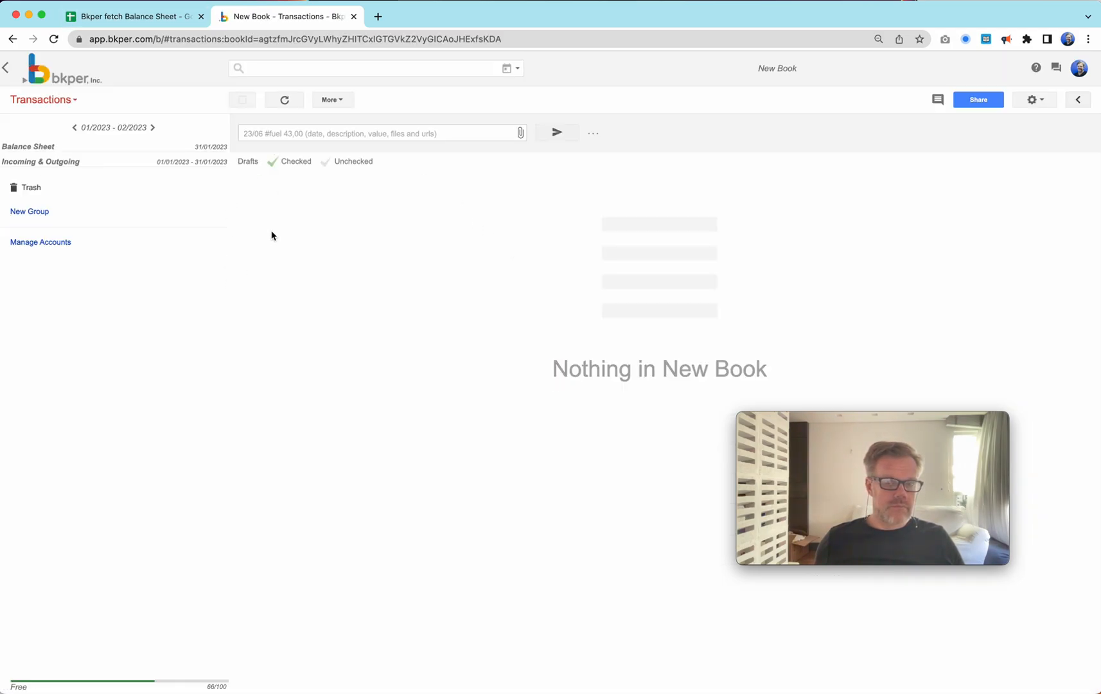
left_click(770, 74)
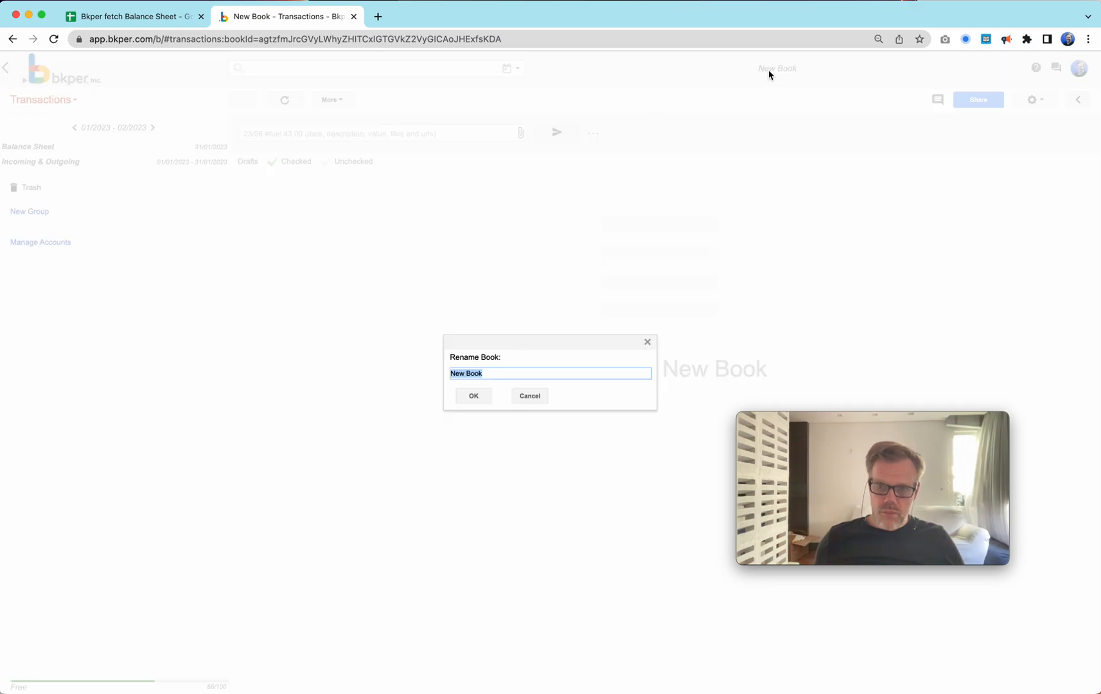
type("AAAA")
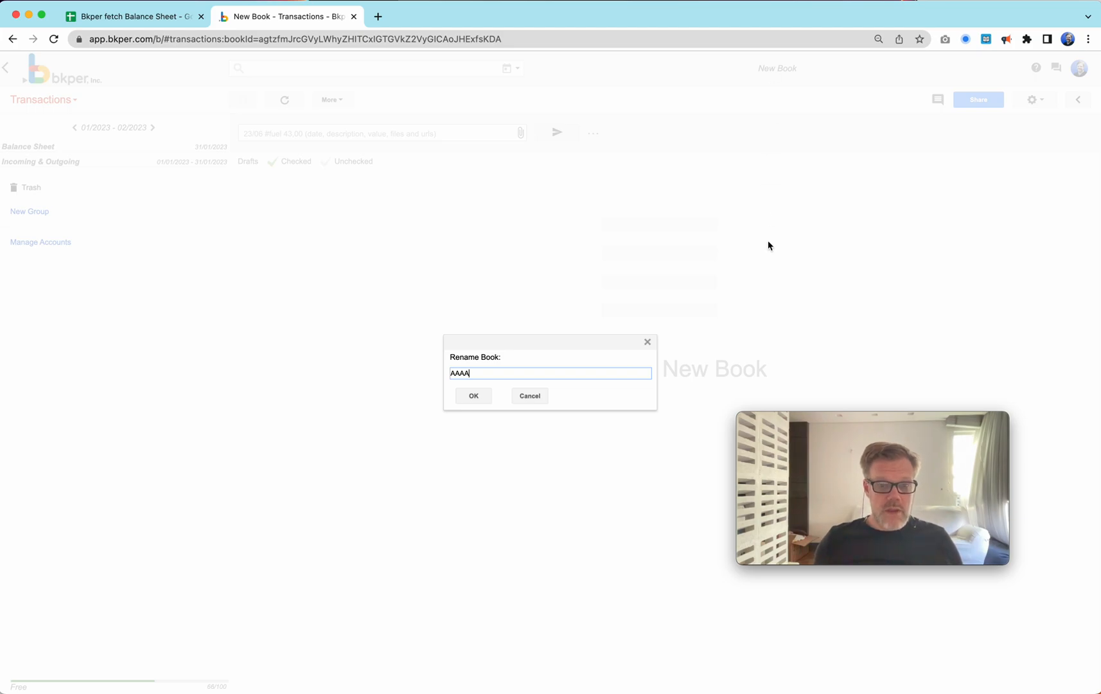
left_click(484, 399)
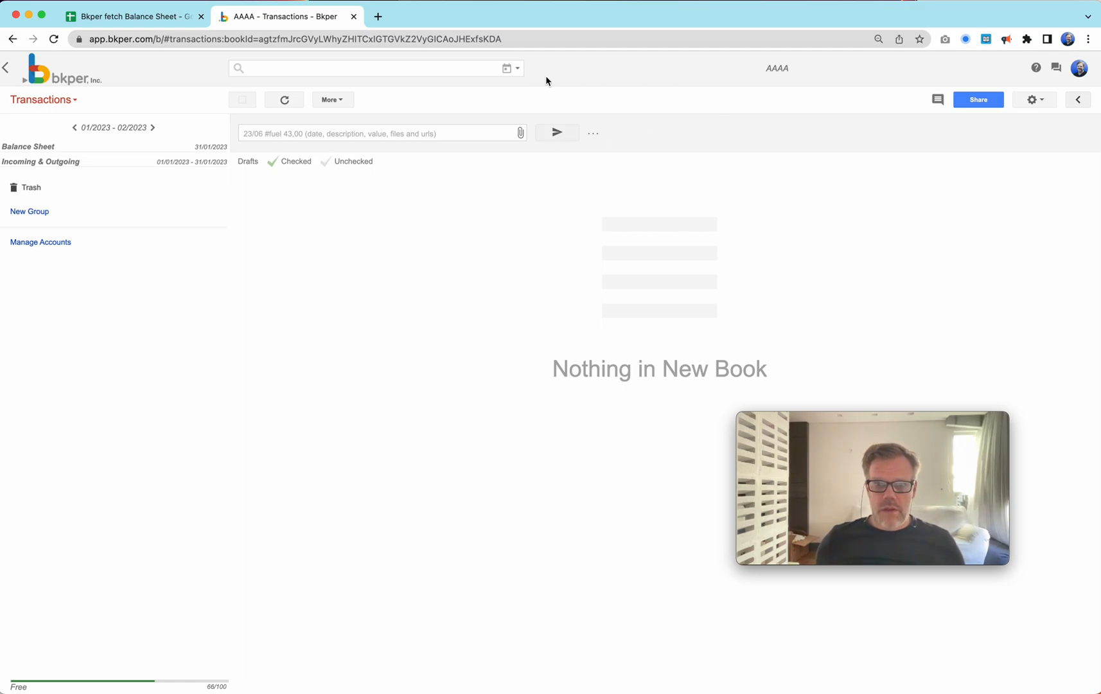
Switch to the Bkper fetch Balance Sheet spreadsheet, open the Bkper add-on and choose AAAA as its book.
left_click(101, 18)
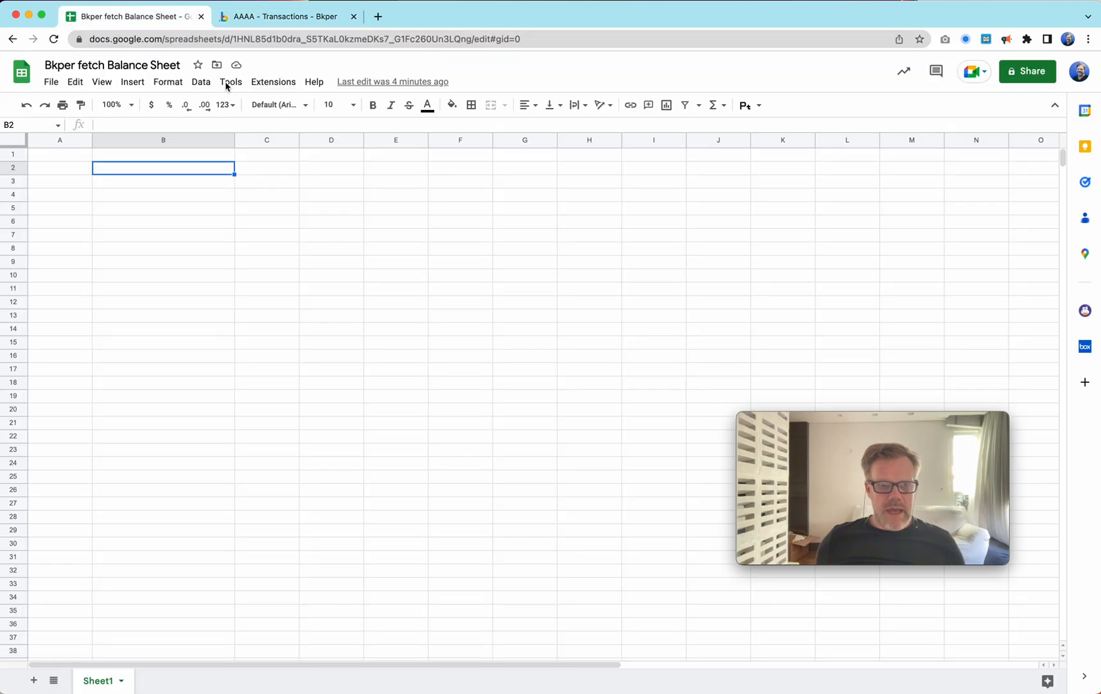
left_click(273, 82)
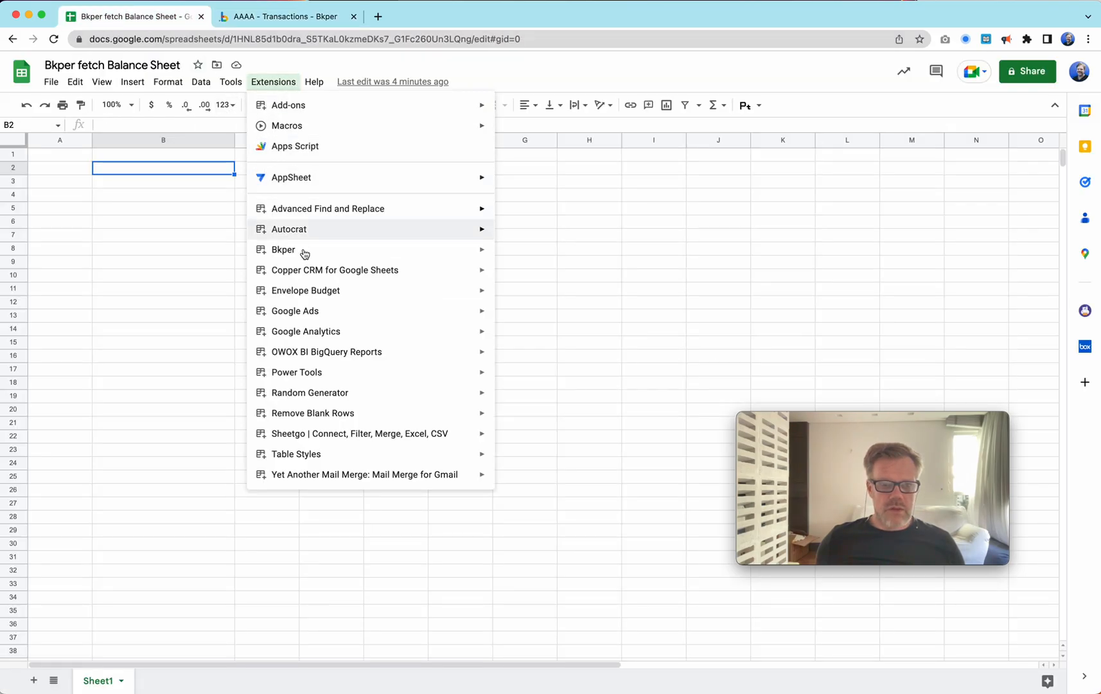
mouse_move(304, 252)
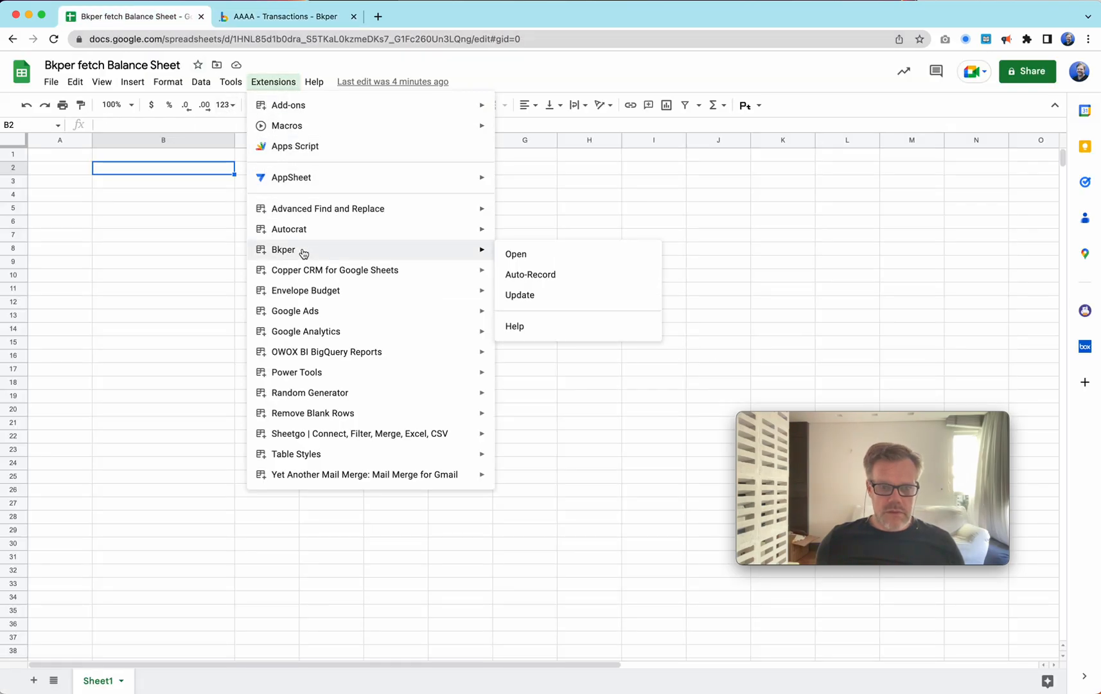
left_click(522, 257)
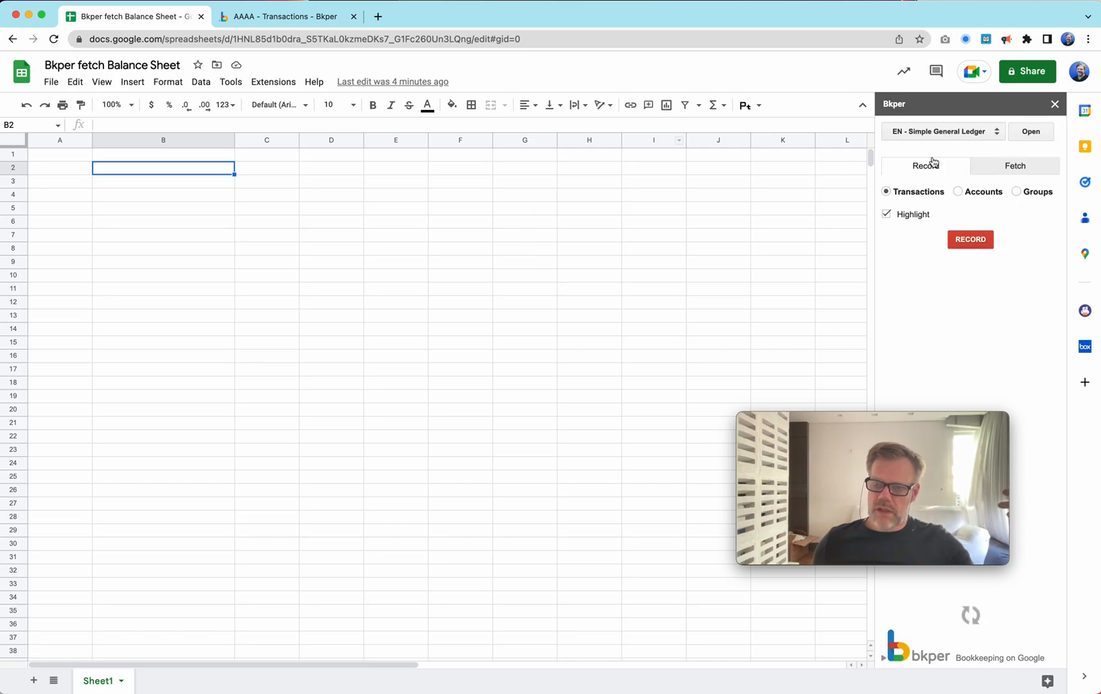
left_click(921, 132)
scroll(926, 137, "up", 15)
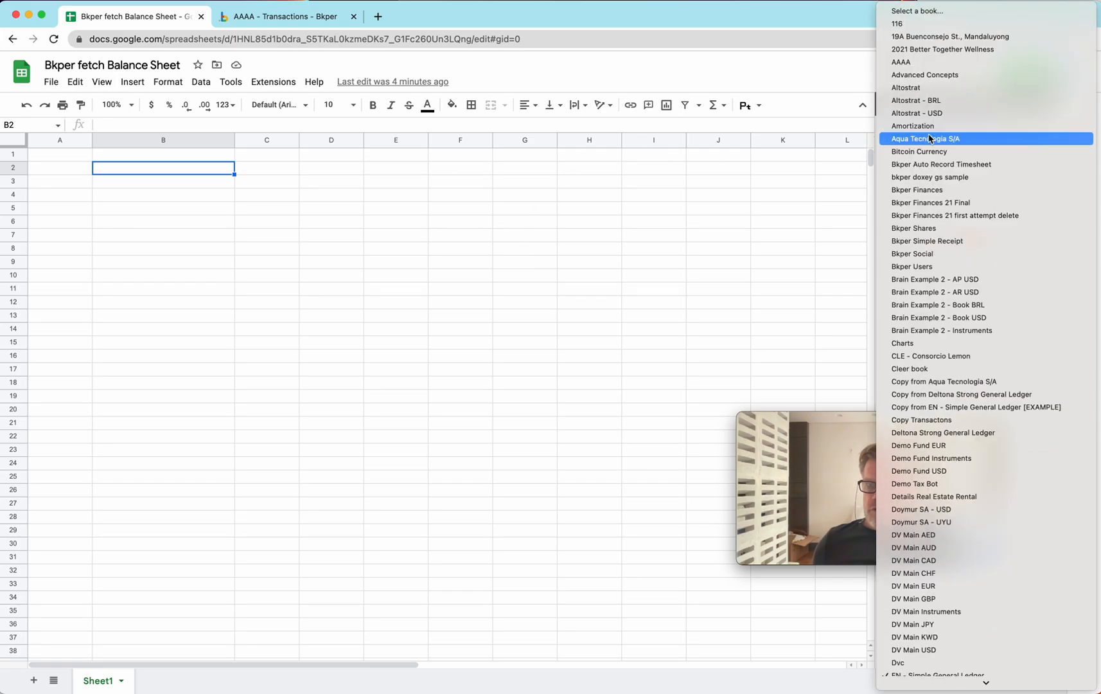
left_click(912, 65)
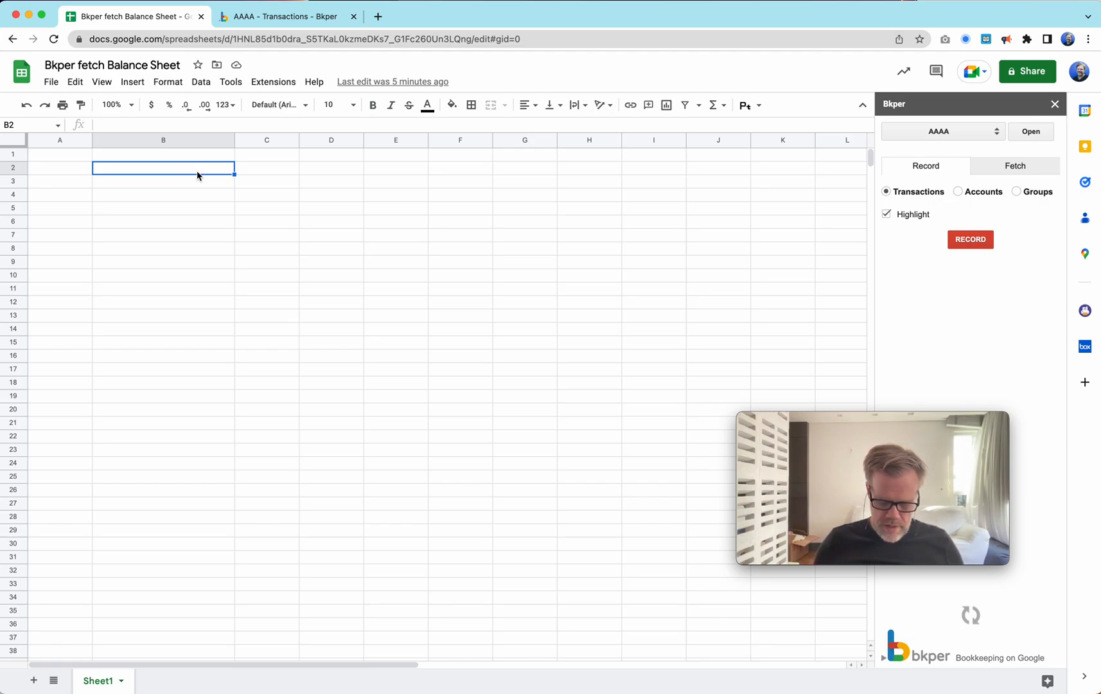
Enter 2000, Service and Tag Design in cells B2, C2 and D2.
type("2000")
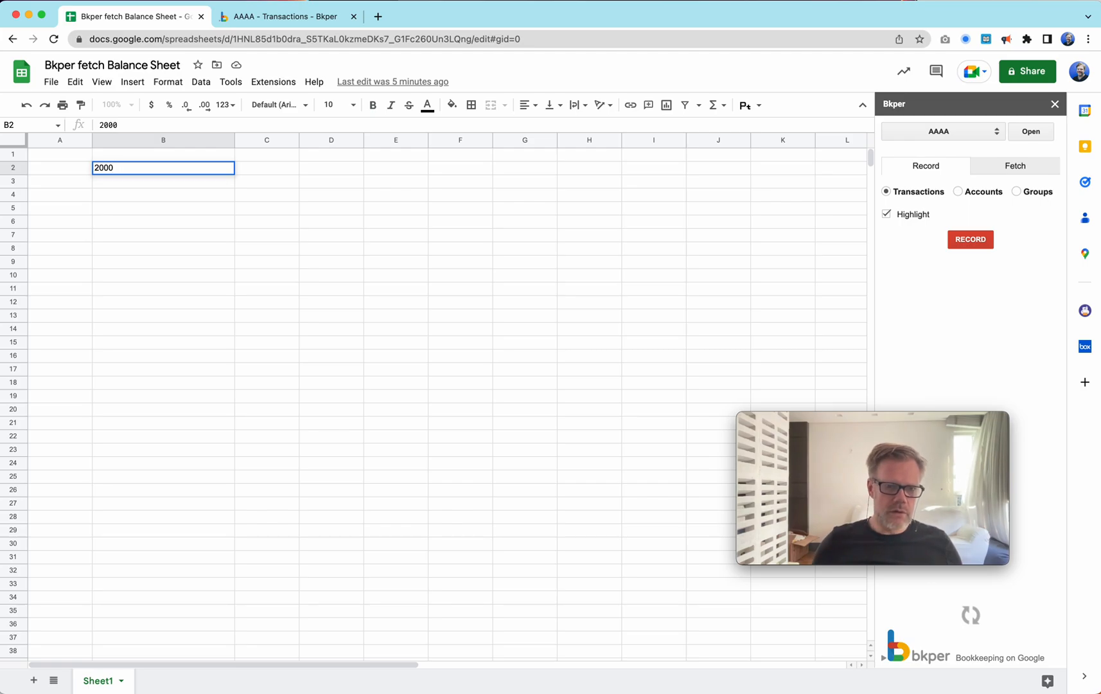
key("Tab")
type("Service")
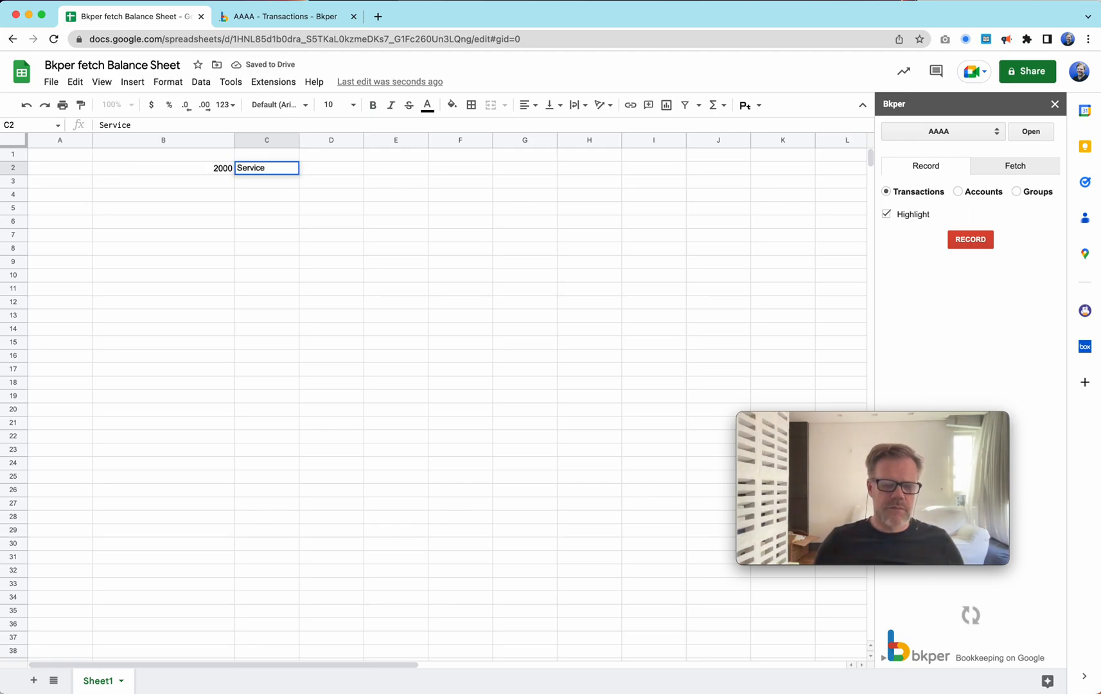
key("Tab")
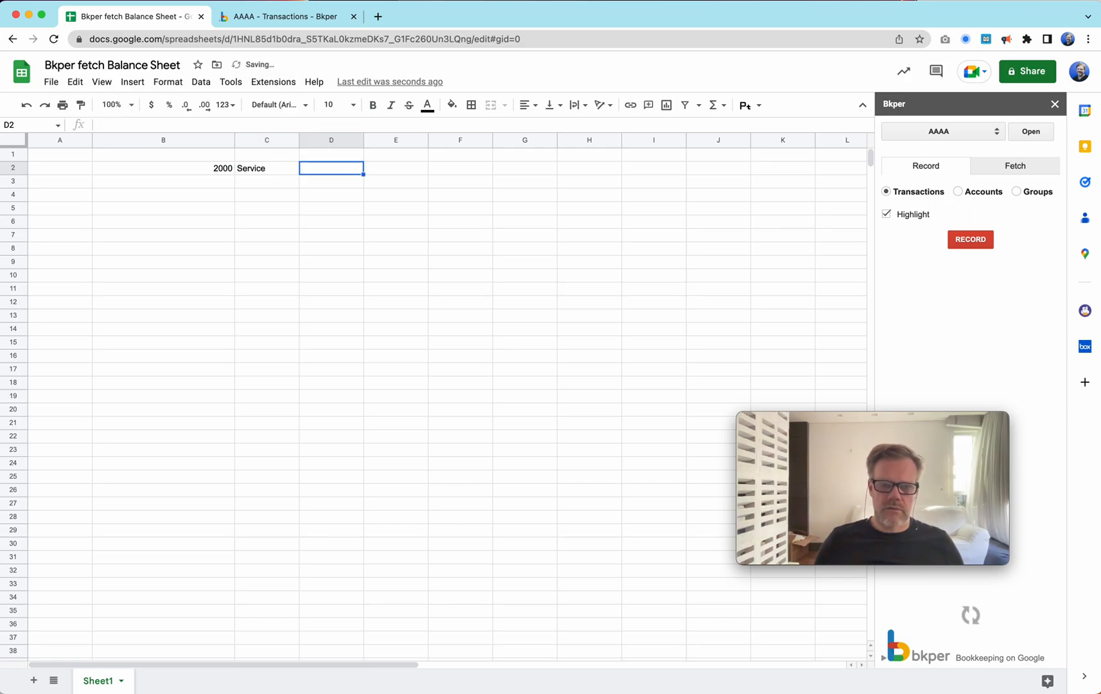
type("Tag Design")
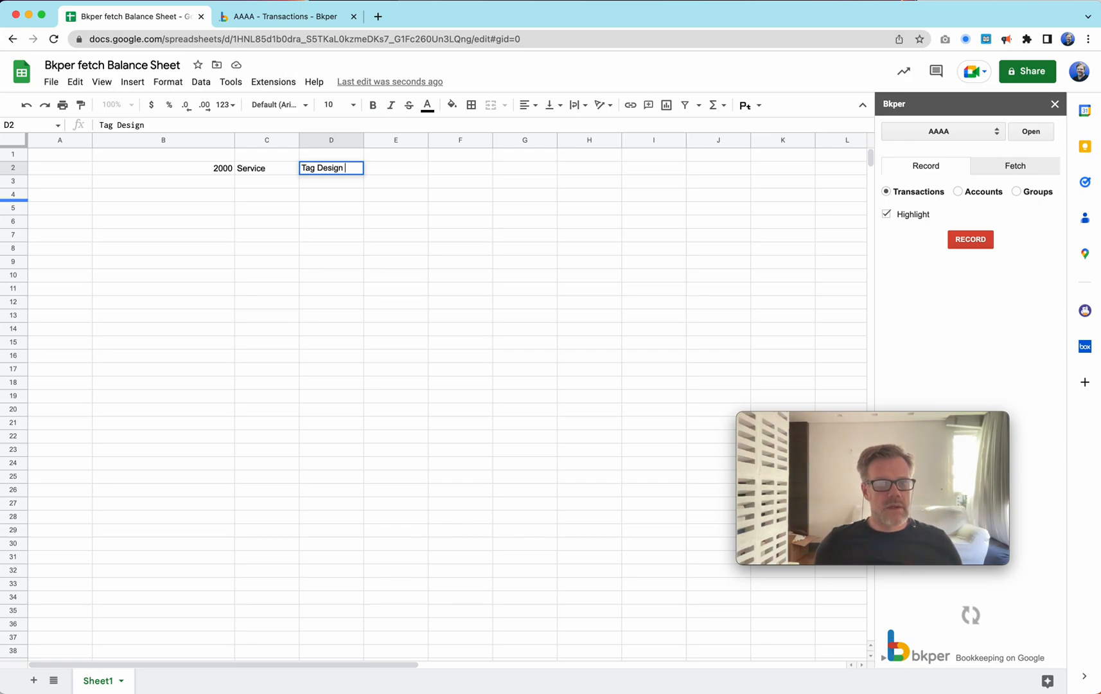
left_click(209, 248)
Record range B2:D2 as a transaction in the AAAA book, and switch to Bkper to view it.
left_click_drag(196, 169, 327, 171)
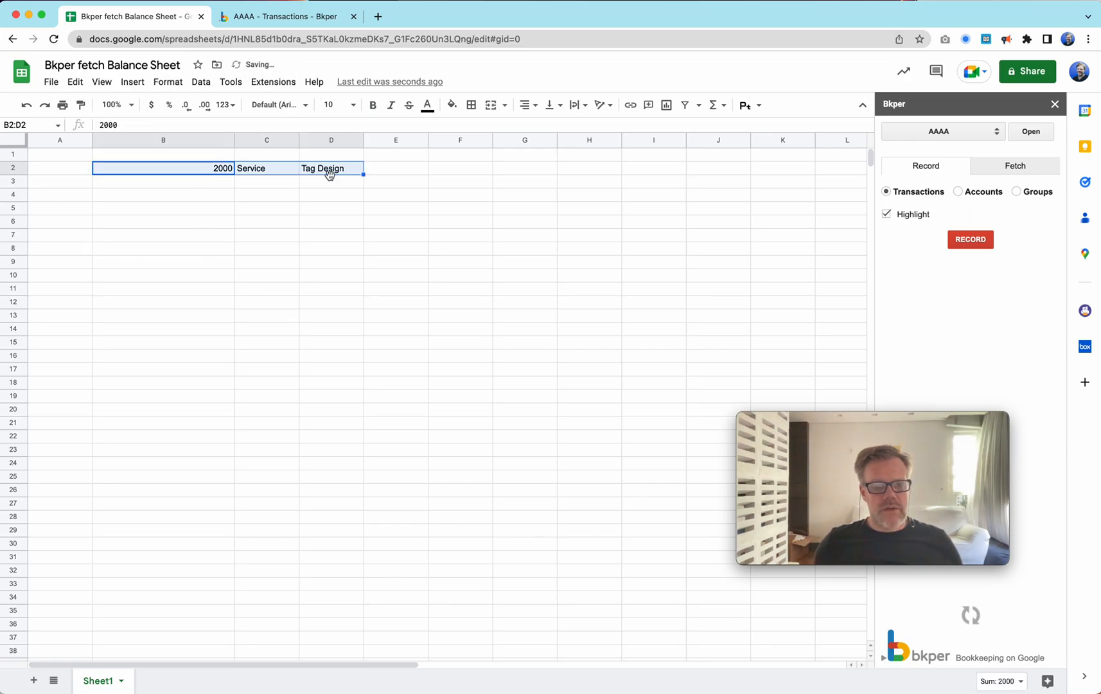
left_click(971, 241)
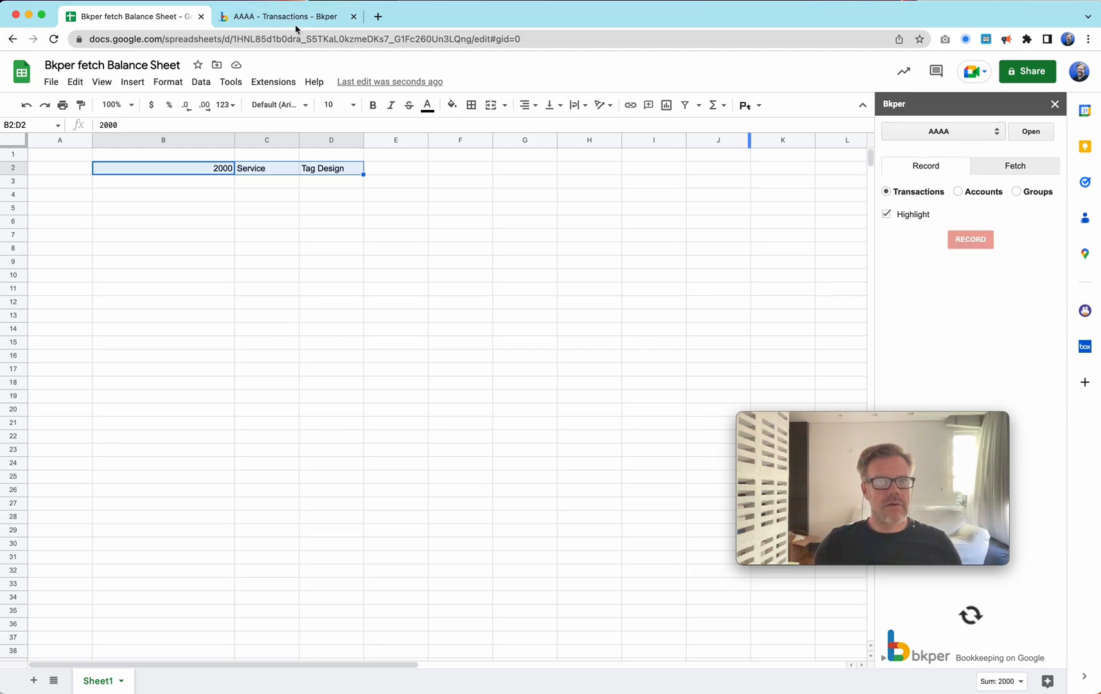
left_click(293, 18)
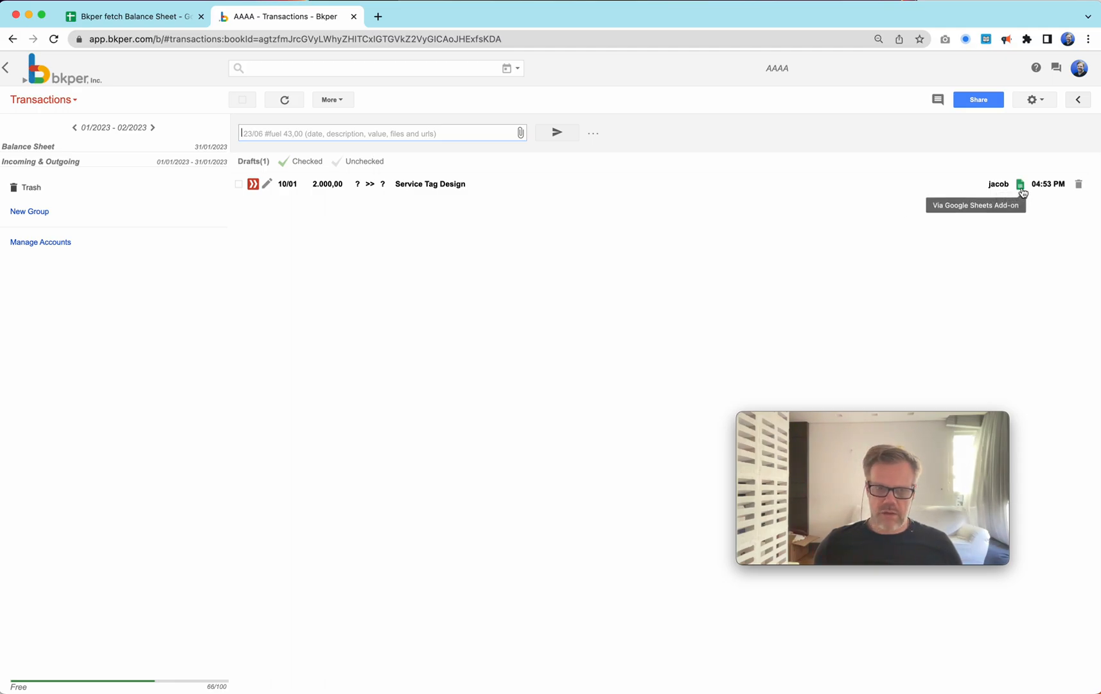
Edit the draft Service Tag Design transaction, creating Service as an Incoming account for its From account.
left_click(265, 185)
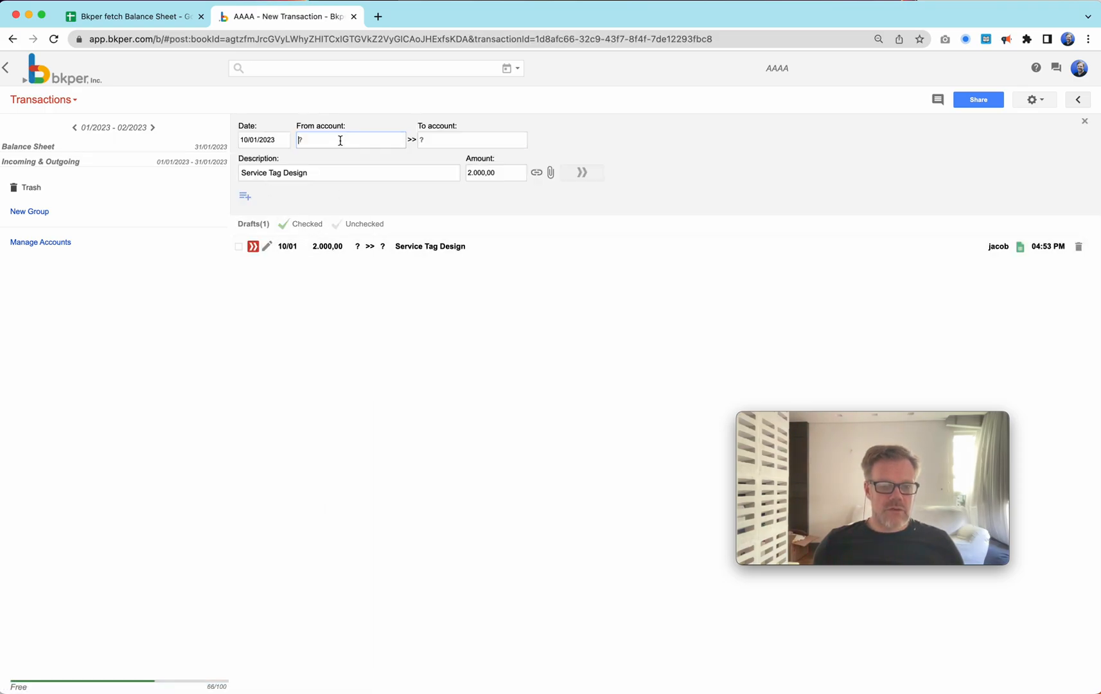
type("Service")
left_click(442, 143)
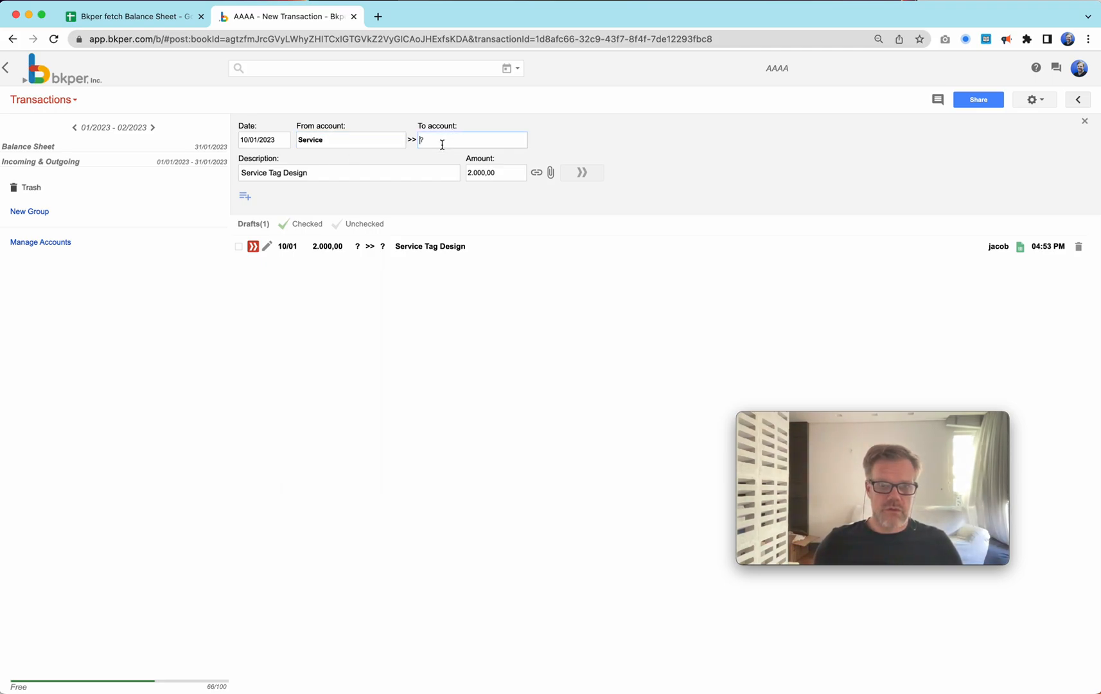
left_click(329, 238)
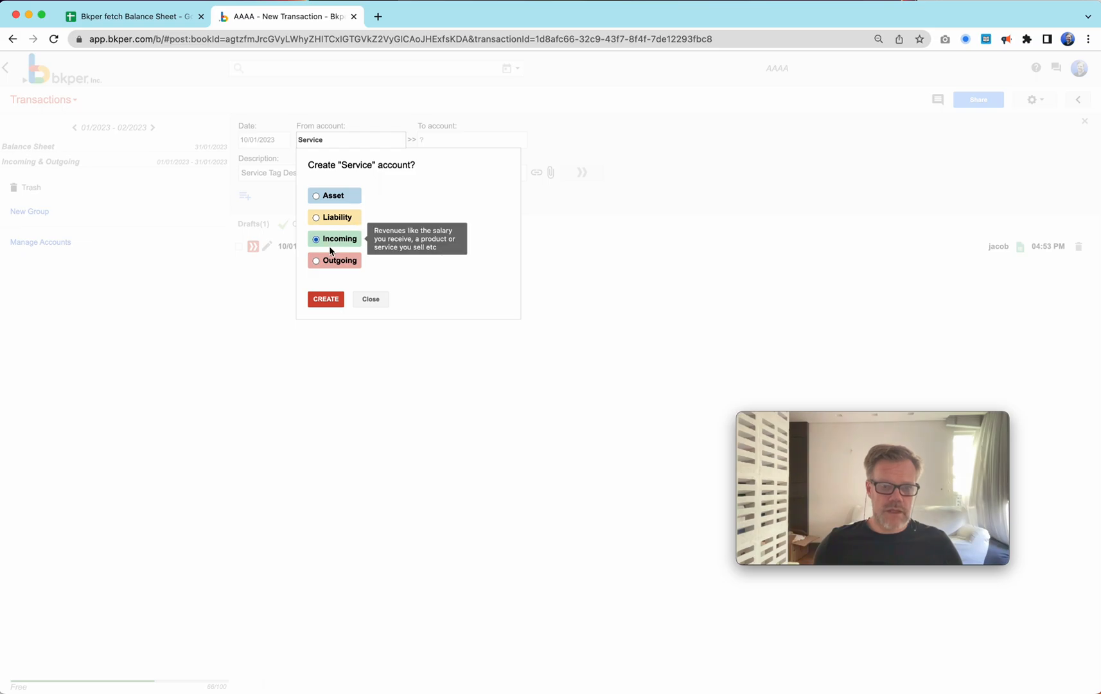
left_click(326, 299)
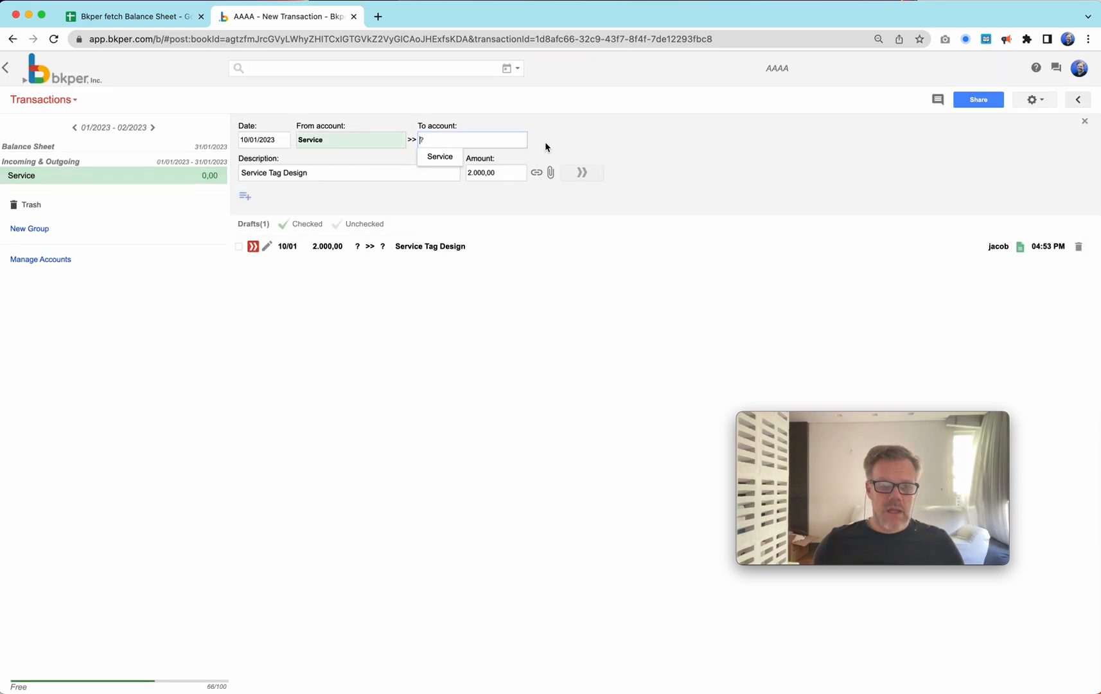
Try to create a Tag Design account for the transaction's To account.
type("Tag Design")
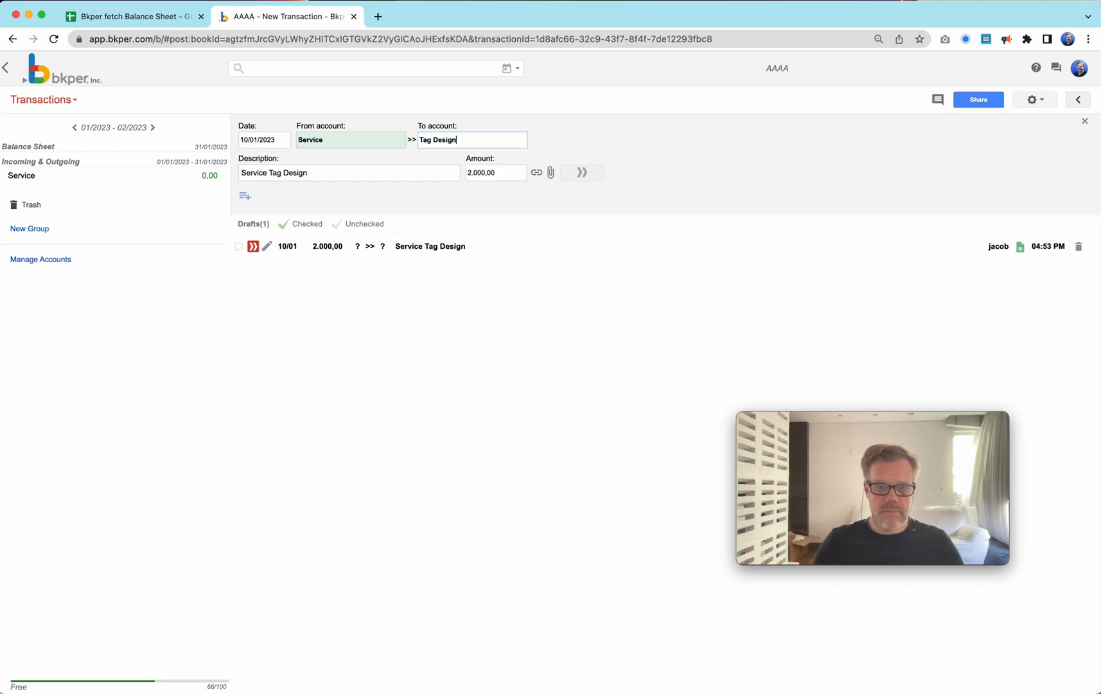
left_click(367, 137)
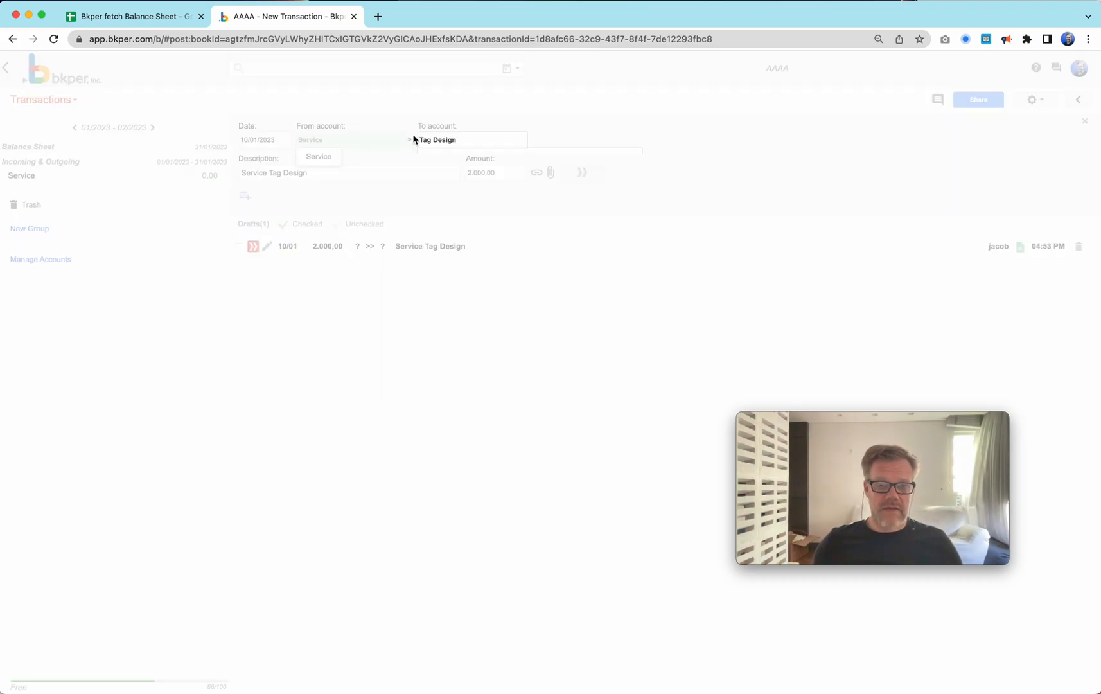
left_click(448, 259)
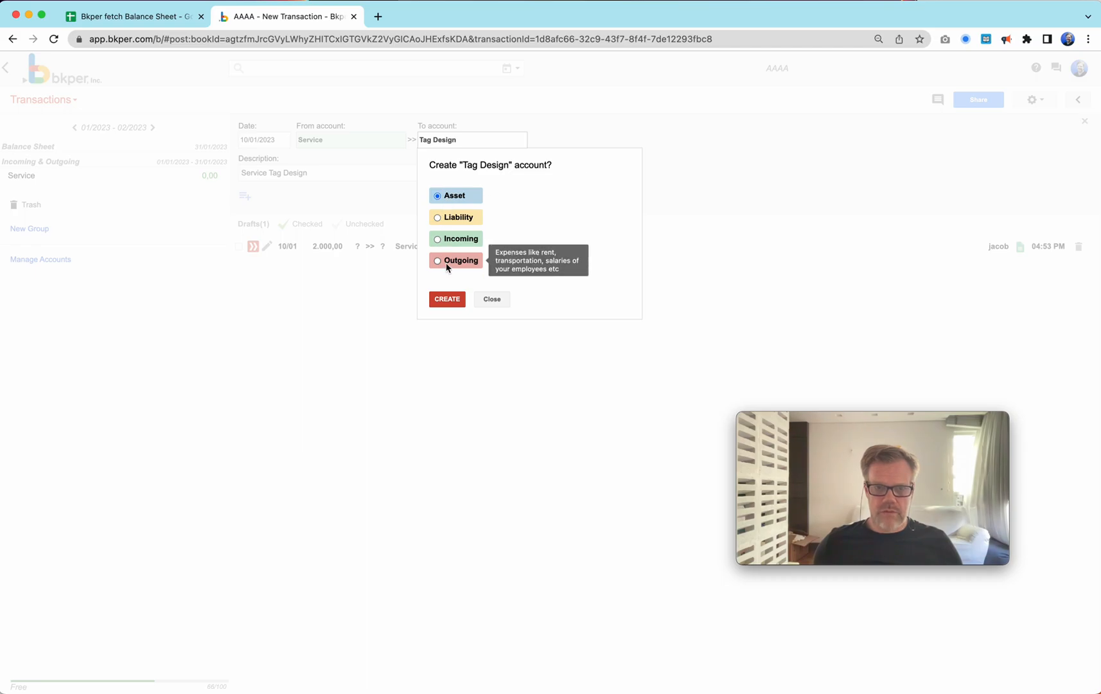
left_click(452, 308)
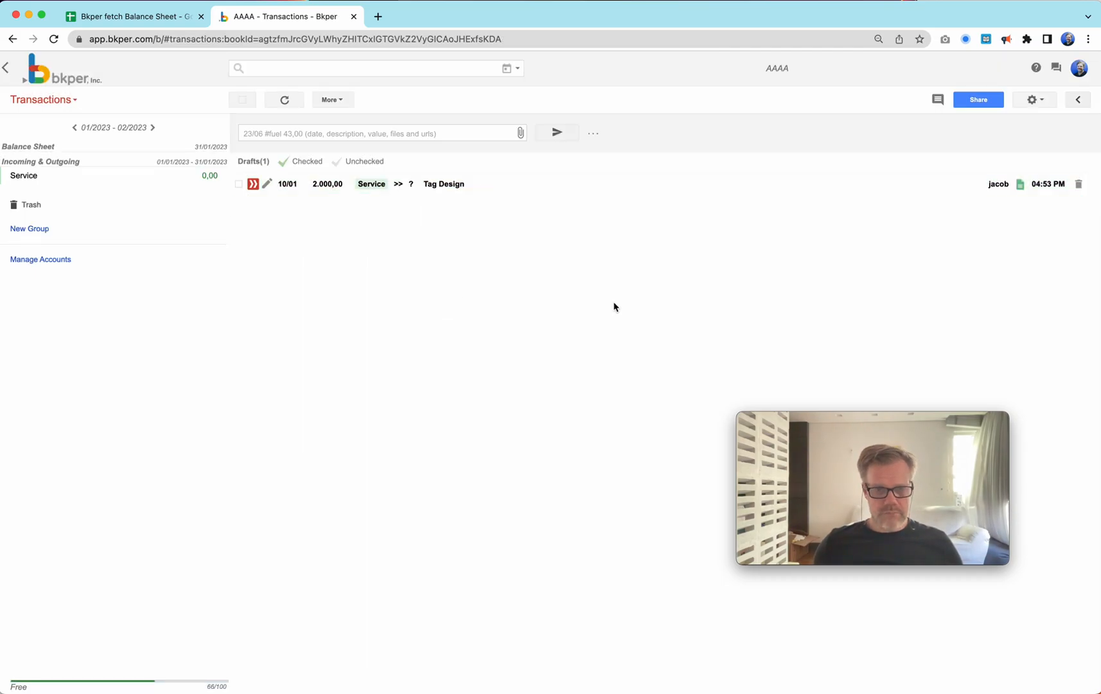
Reopen the draft, create Tag Design as an Asset account for its To account, and post the transaction.
left_click(268, 186)
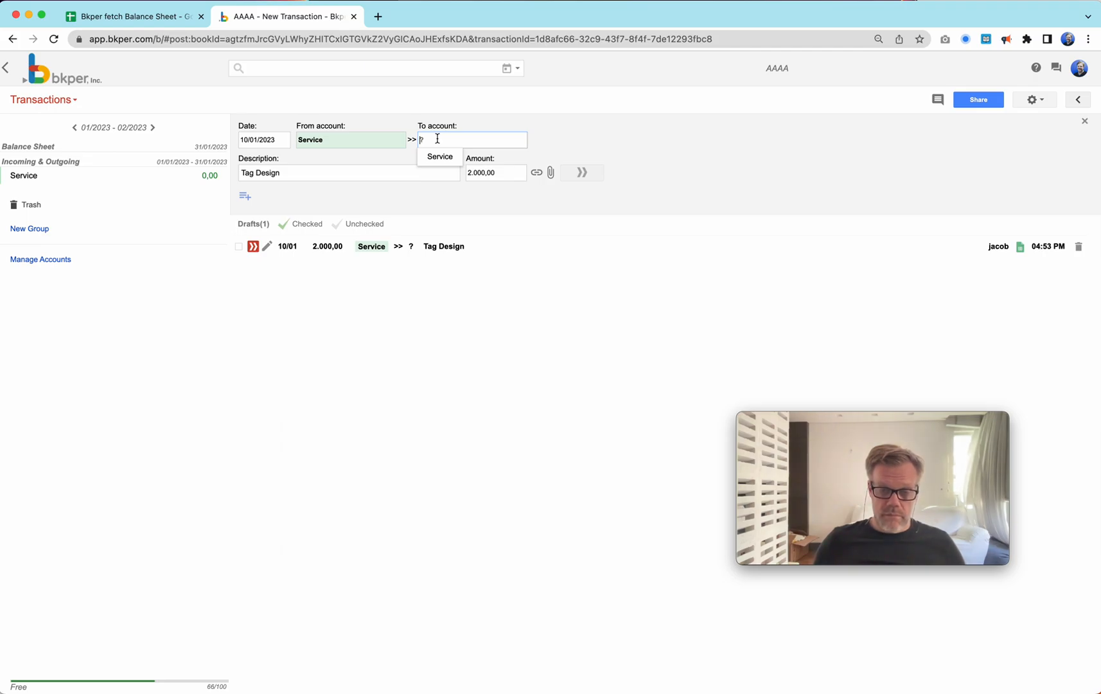
type("Tag Des")
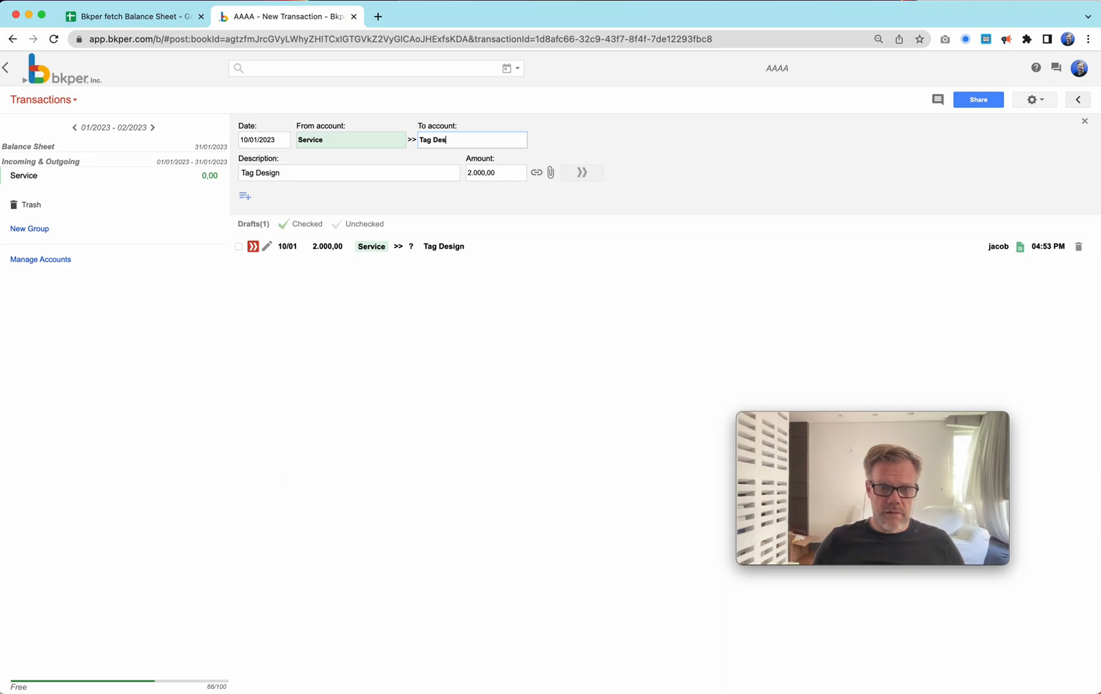
left_click(356, 145)
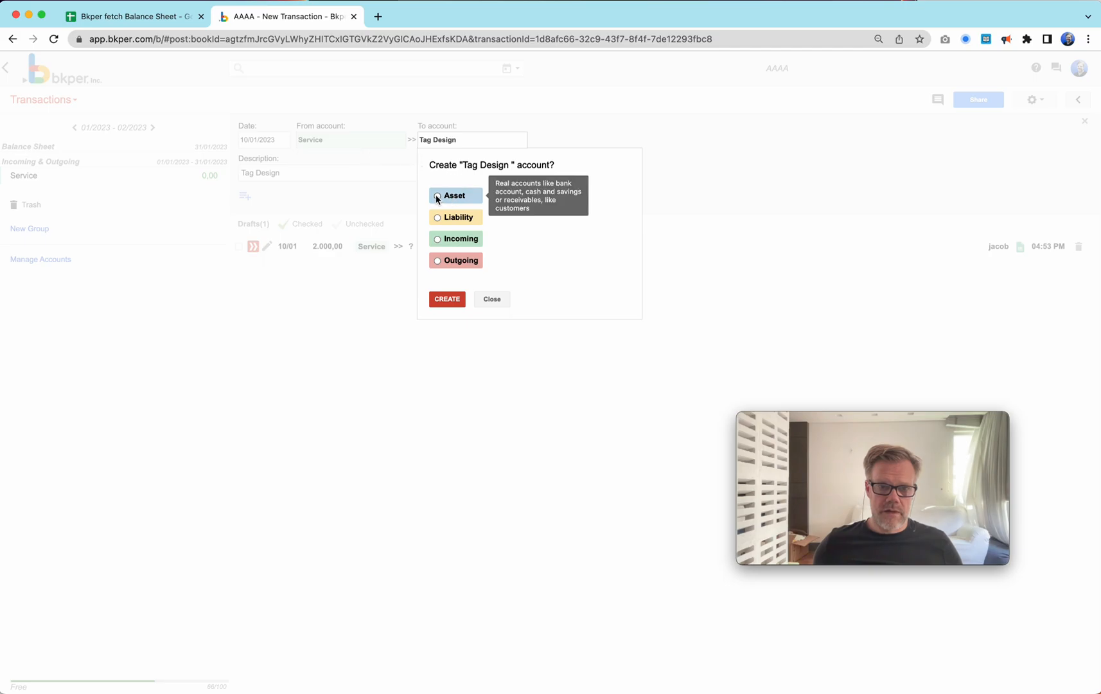
left_click(445, 300)
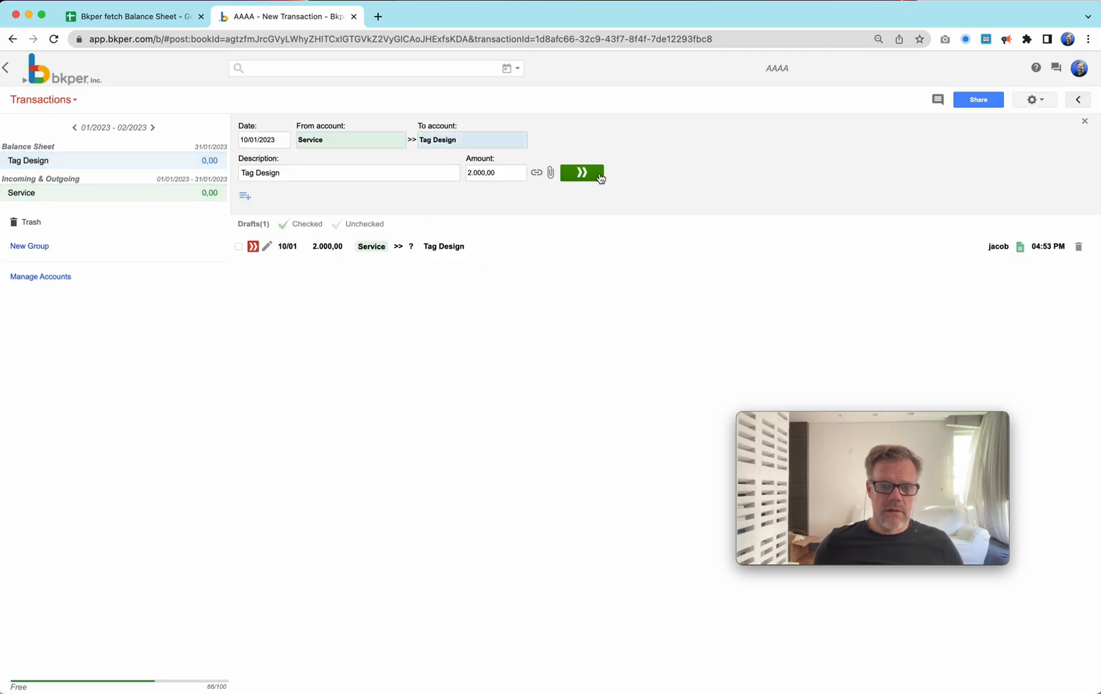
left_click(602, 176)
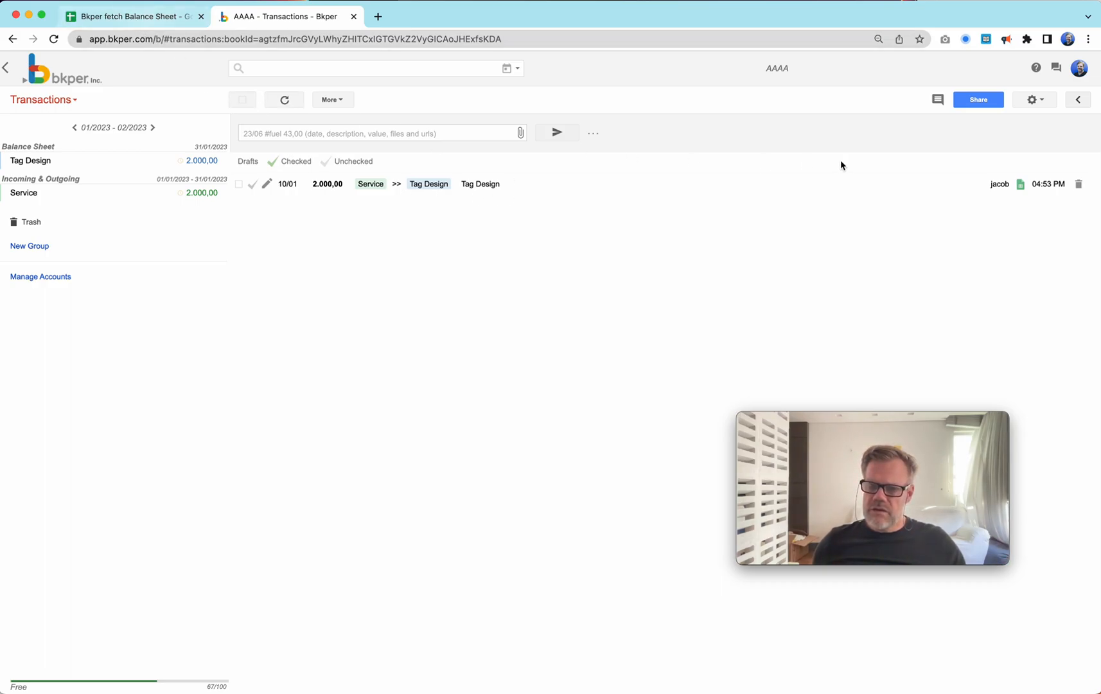
Switch to the Google Sheets spreadsheet and enter 1000, Service and Tag Design in cells B6, C6 and D6.
mouse_move(1025, 191)
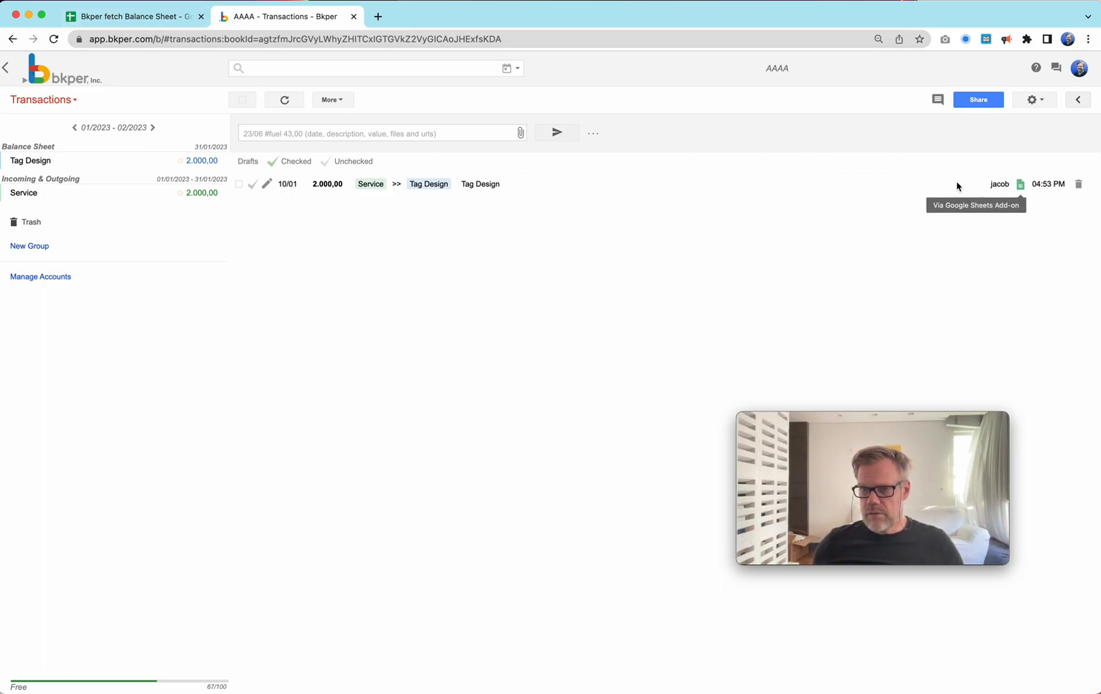
left_click(131, 16)
left_click(119, 225)
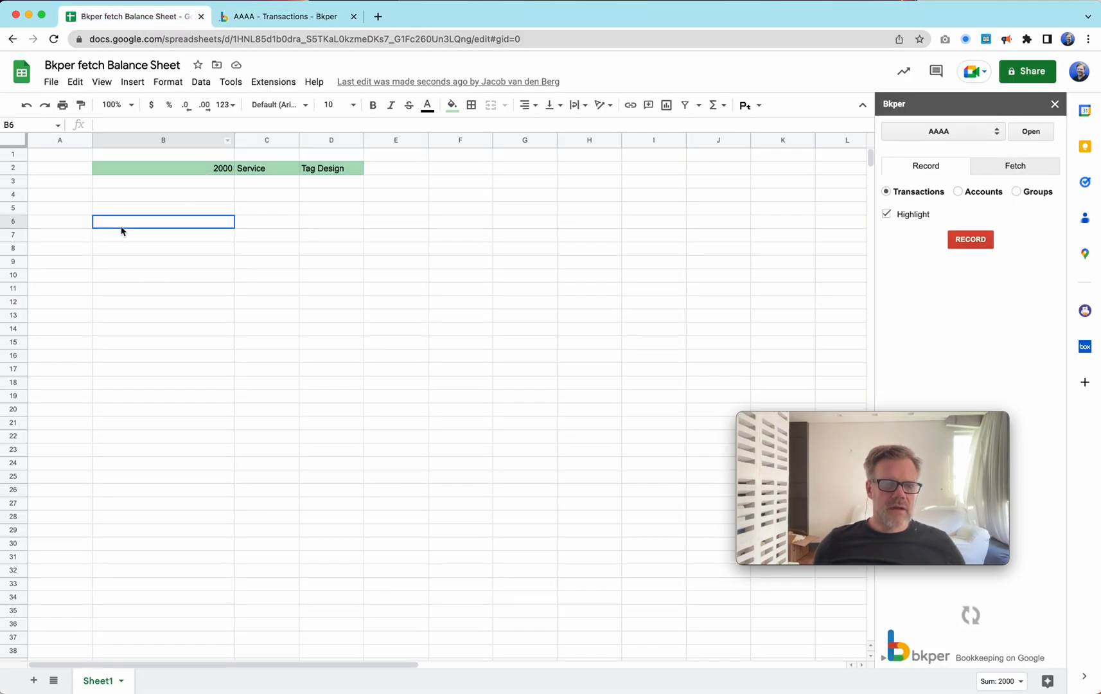
type("1000")
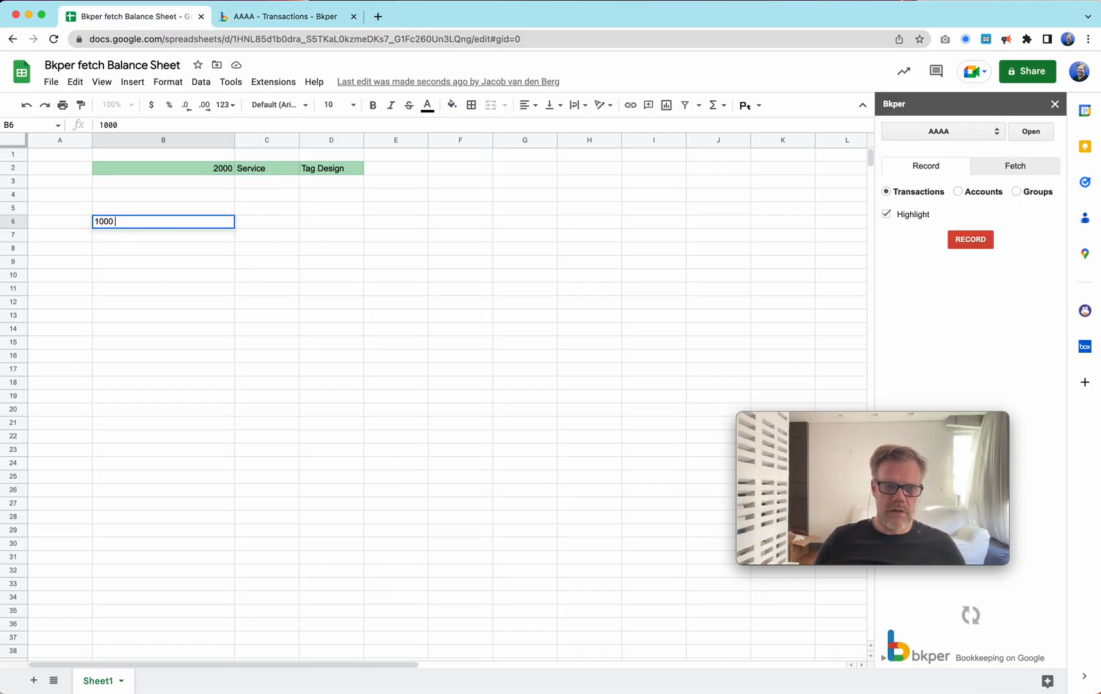
left_click(282, 225)
type("serv")
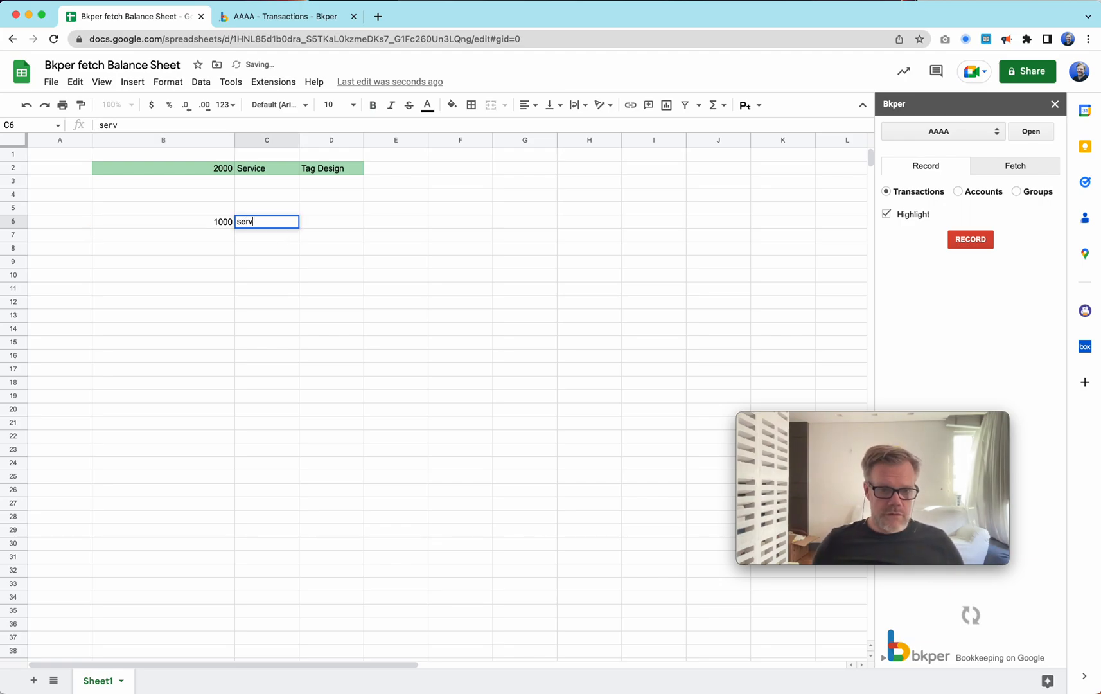
key("BackSpace")
key("BackSpace")
key("BackSpace")
key("BackSpace")
type("Service")
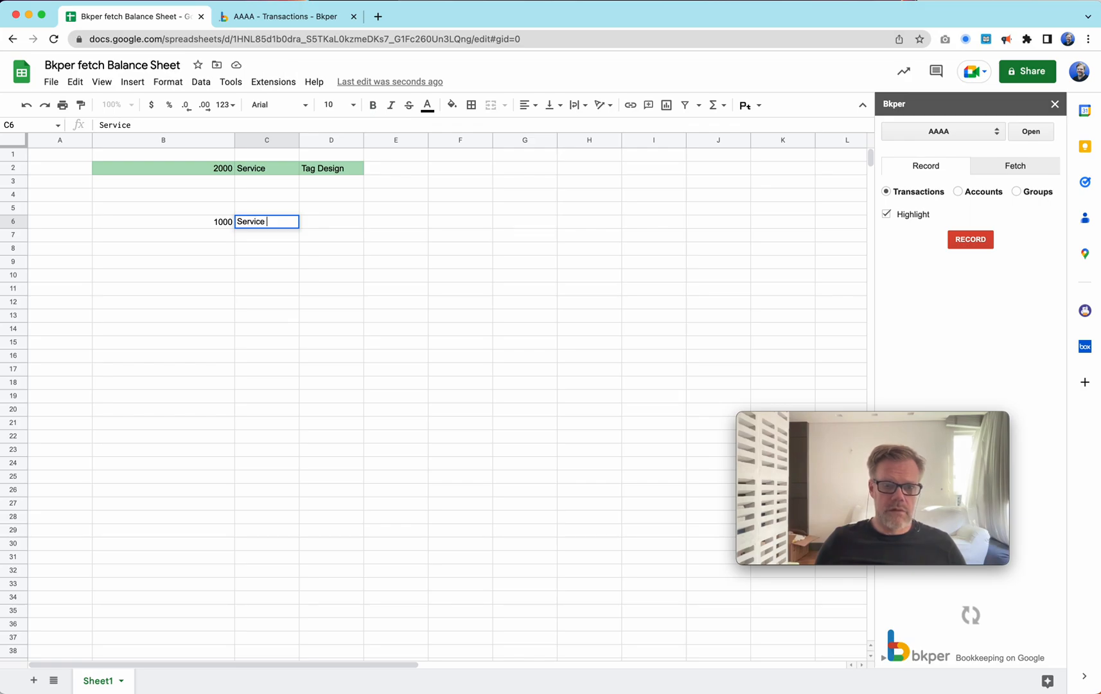
key("Tab")
type("Tag Design")
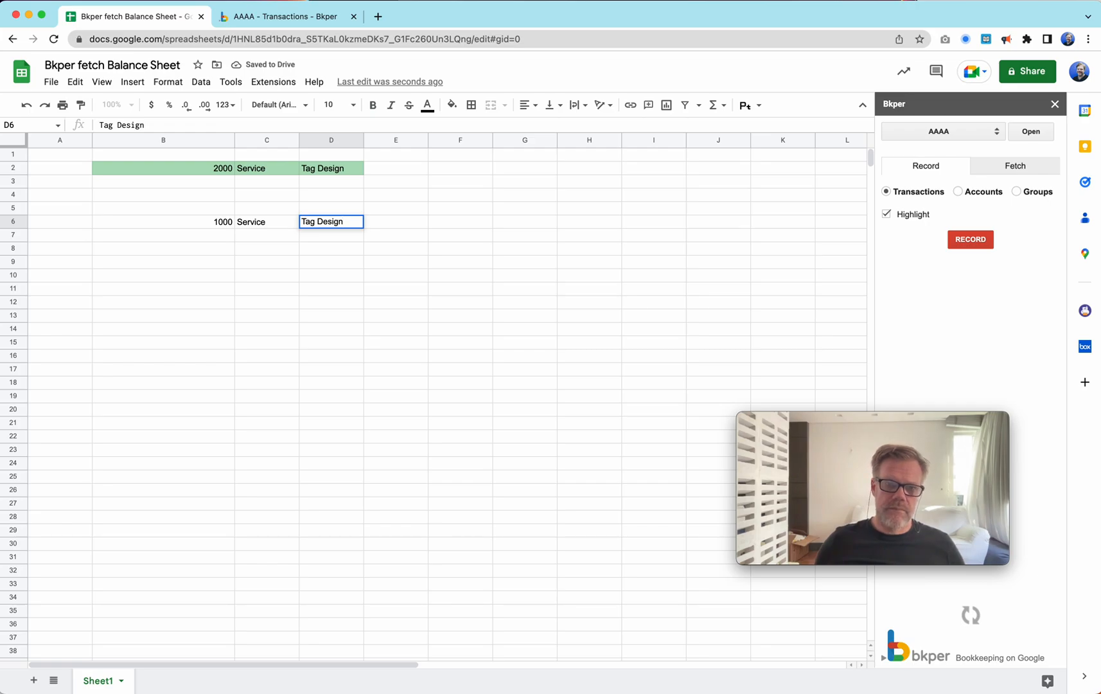
left_click(302, 304)
Record range B6:D6 as a transaction in the AAAA book and check it in Bkper.
left_click(209, 226)
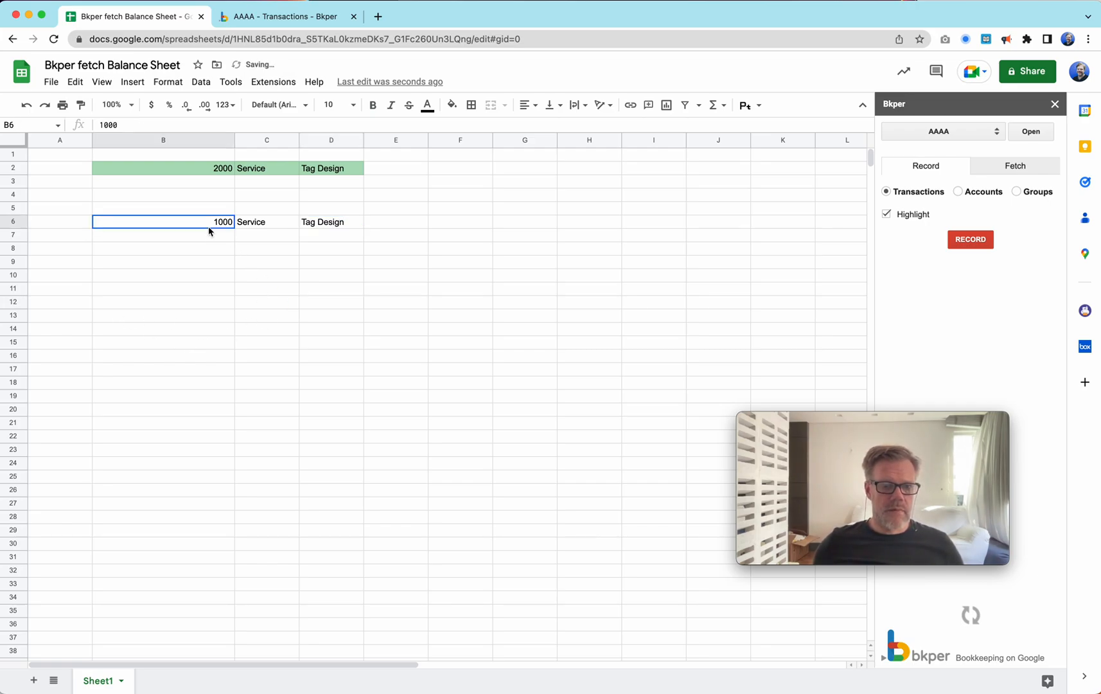
left_click_drag(209, 230, 339, 225)
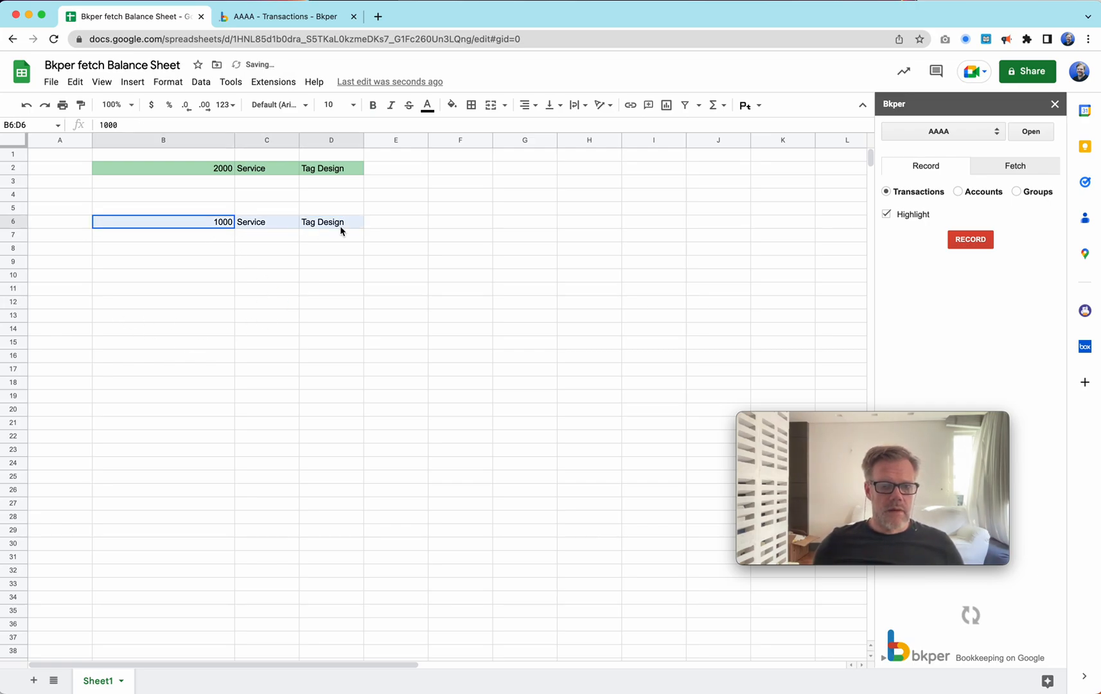
left_click(987, 242)
left_click(275, 19)
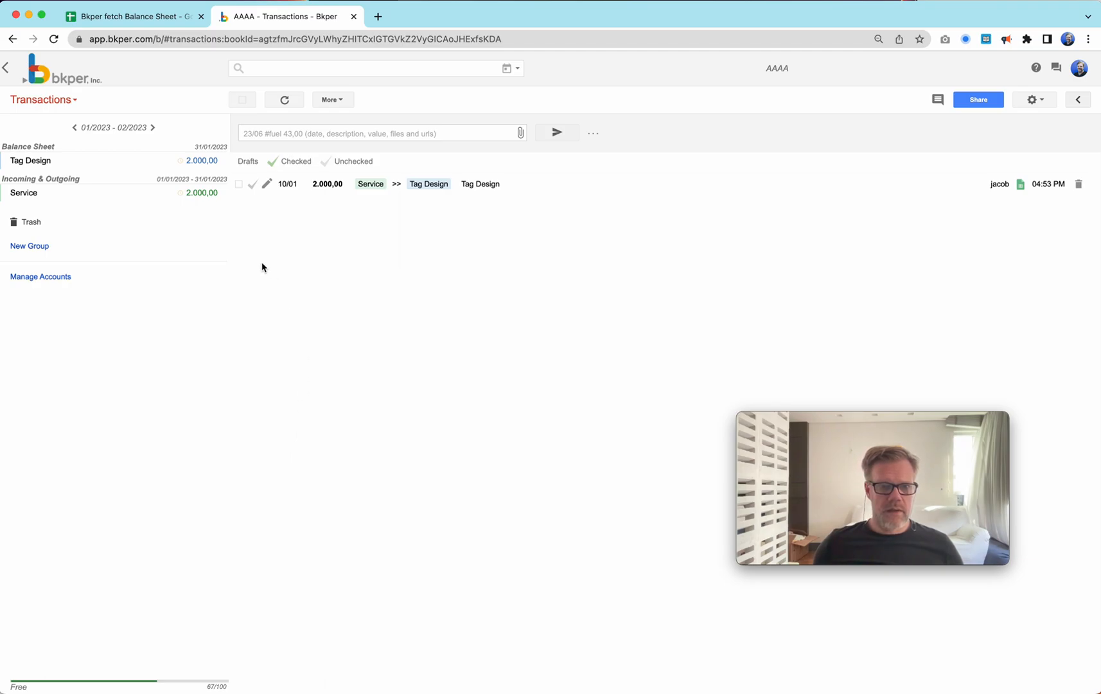
left_click(134, 19)
left_click(265, 19)
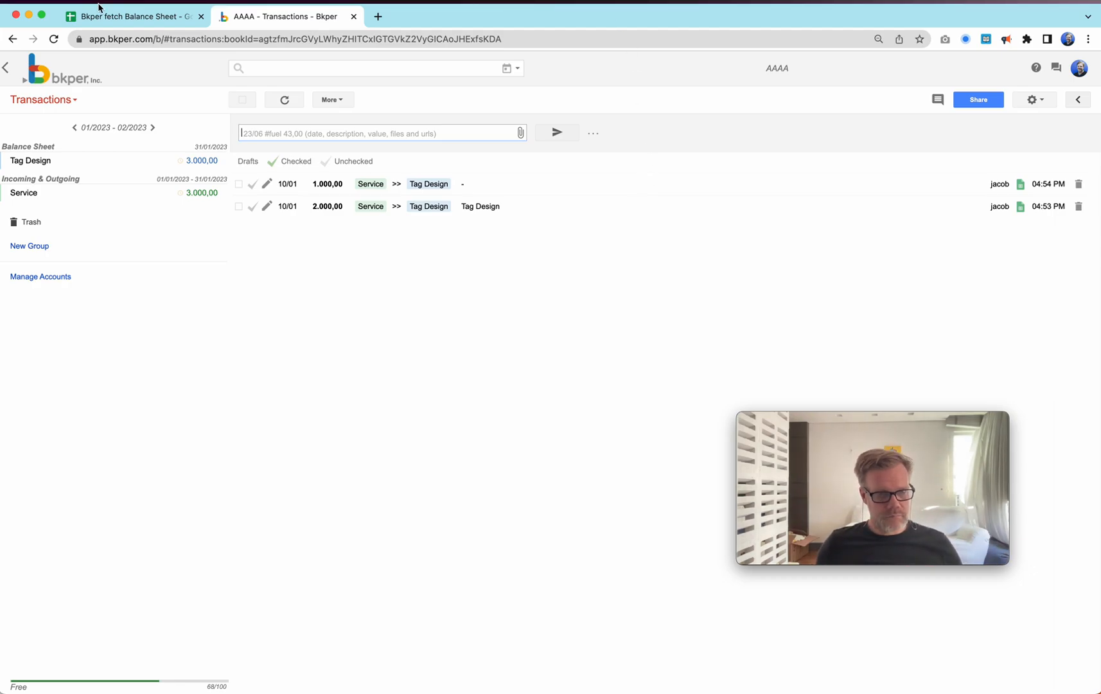
Return to the spreadsheet, add a new sheet and display the Bkper fetch options.
left_click(154, 19)
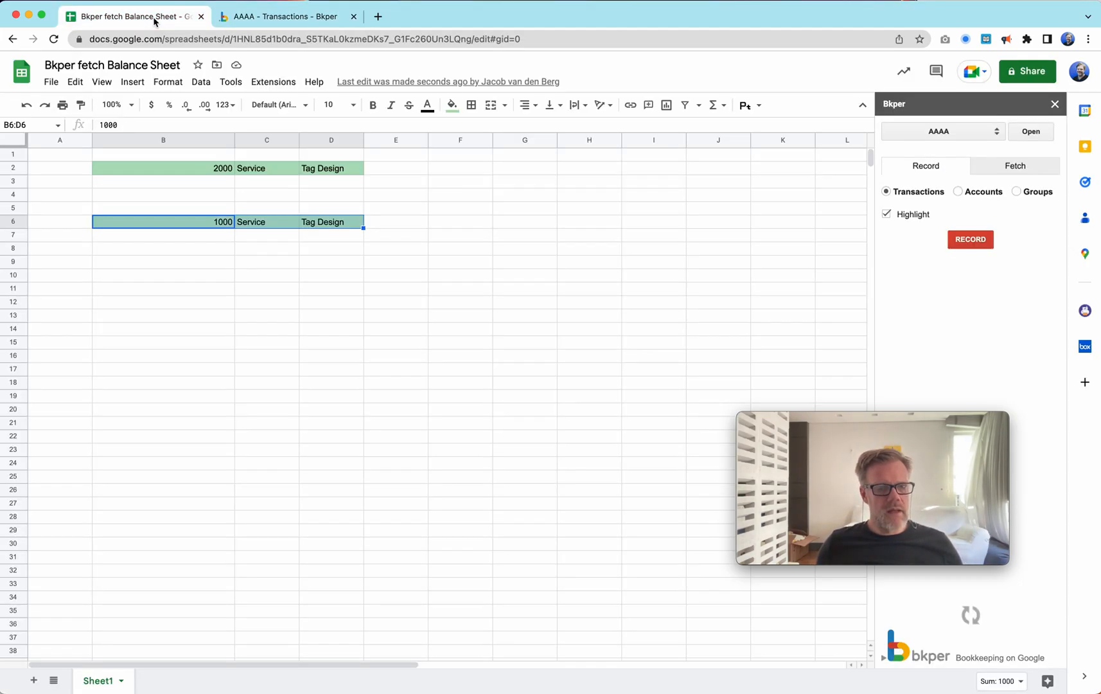
left_click(232, 410)
left_click(33, 679)
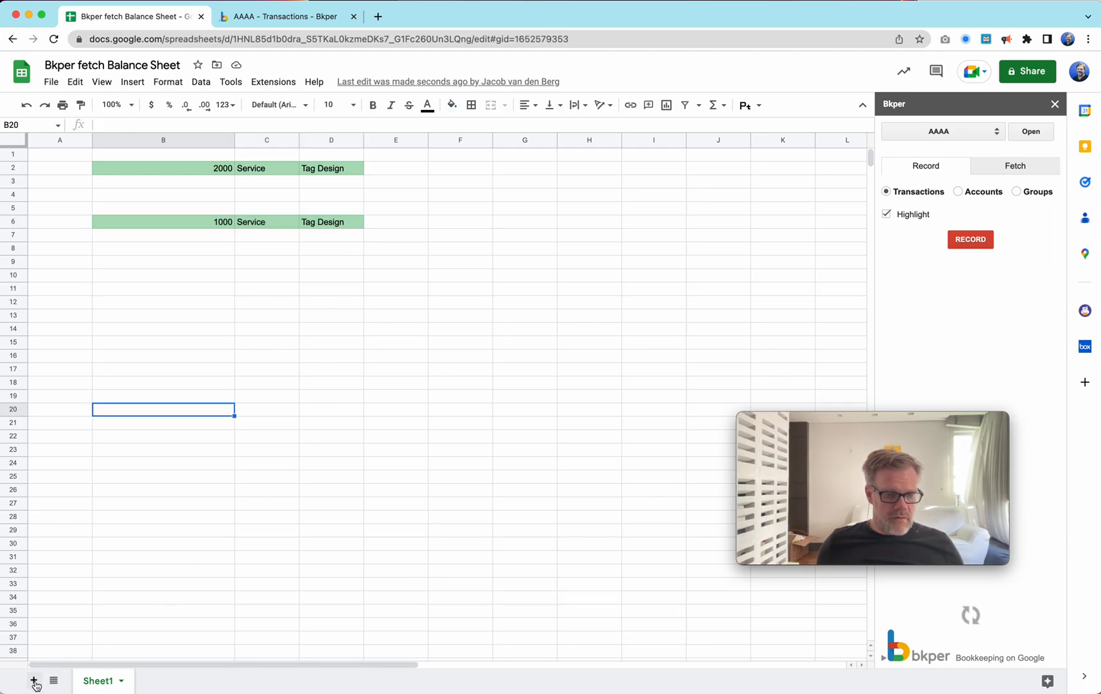
left_click(732, 236)
left_click(1021, 172)
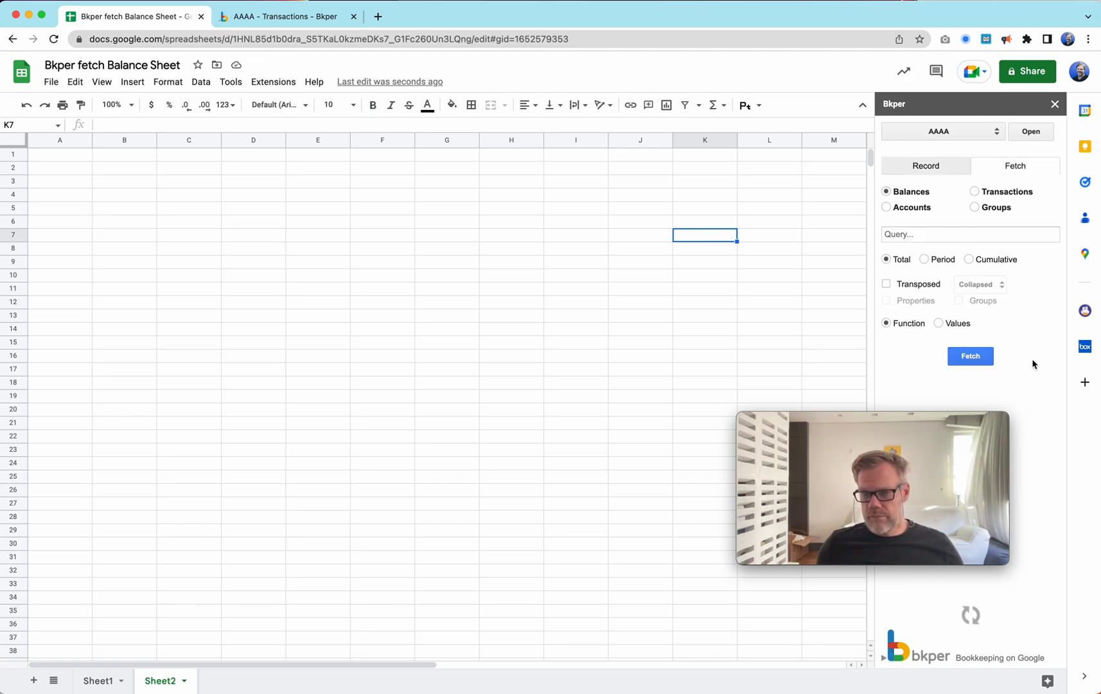
mouse_move(939, 423)
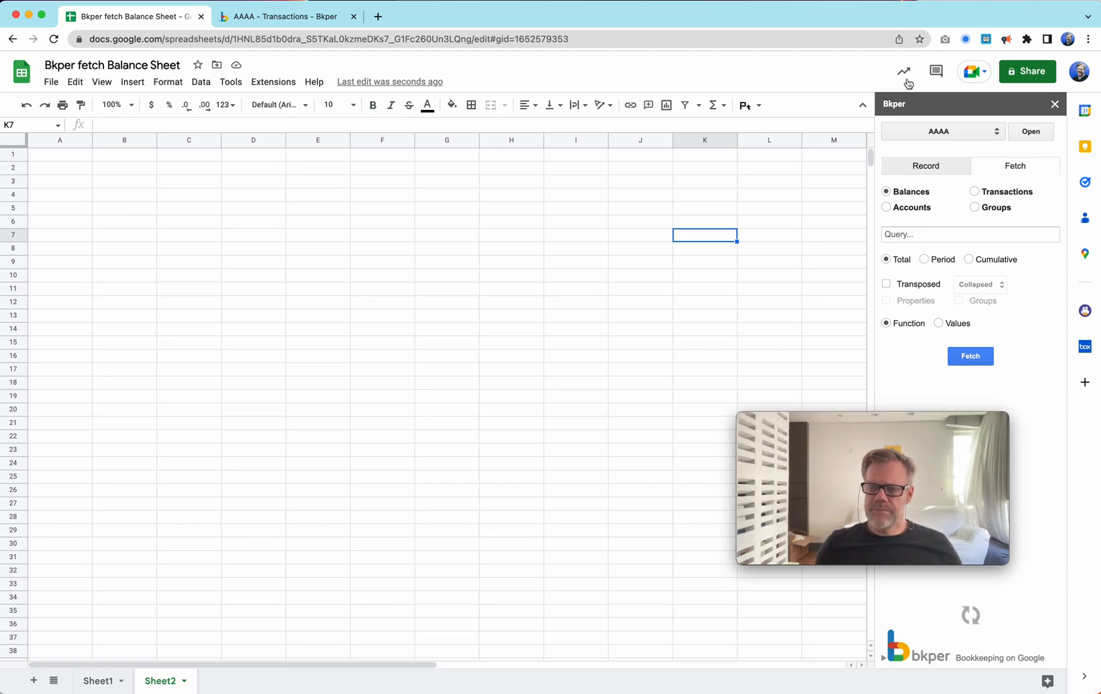
Fetch the AAAA book's transactions into cell B3 of Sheet2 as a function, using the query After:2000.
left_click(975, 193)
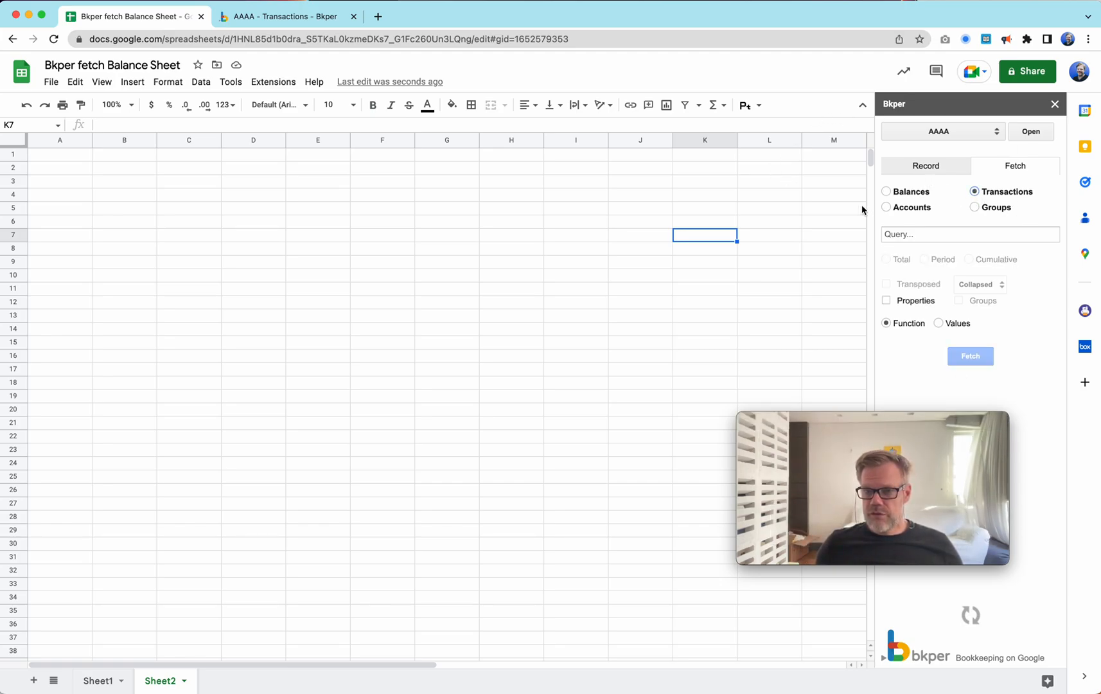
left_click(99, 179)
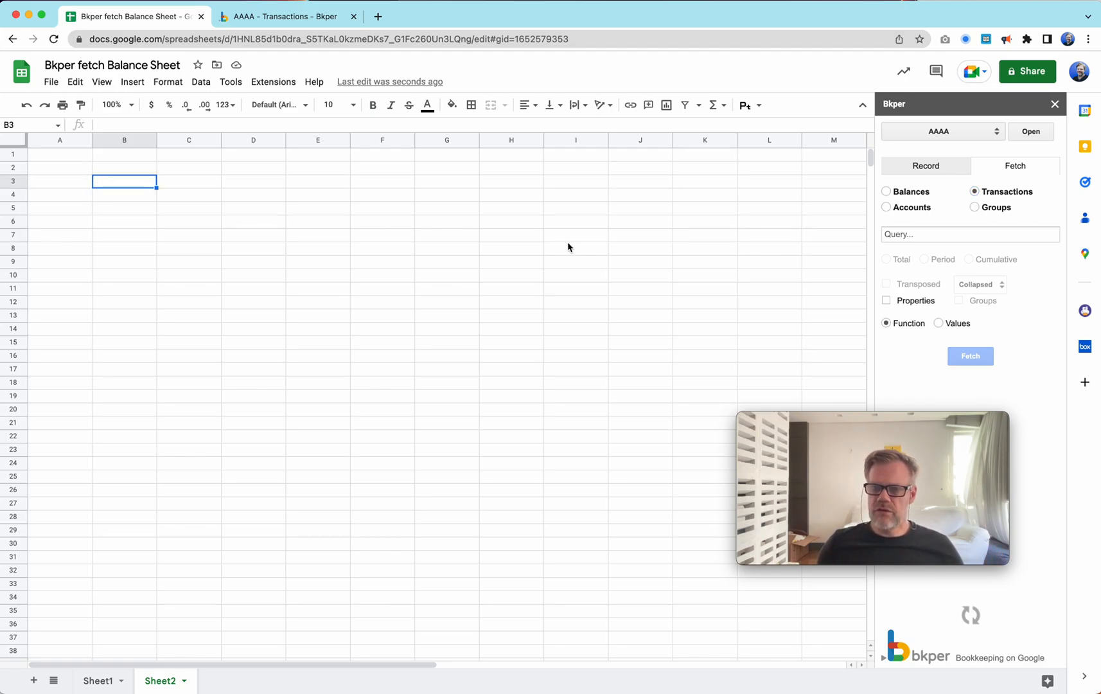
left_click(898, 236)
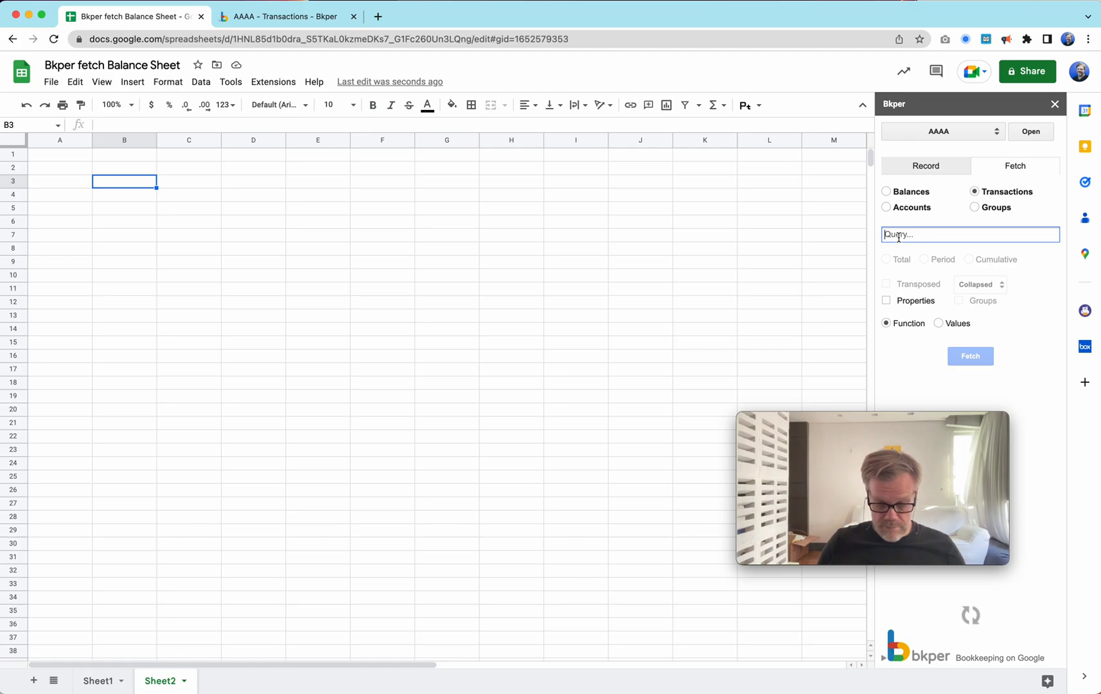
type("After")
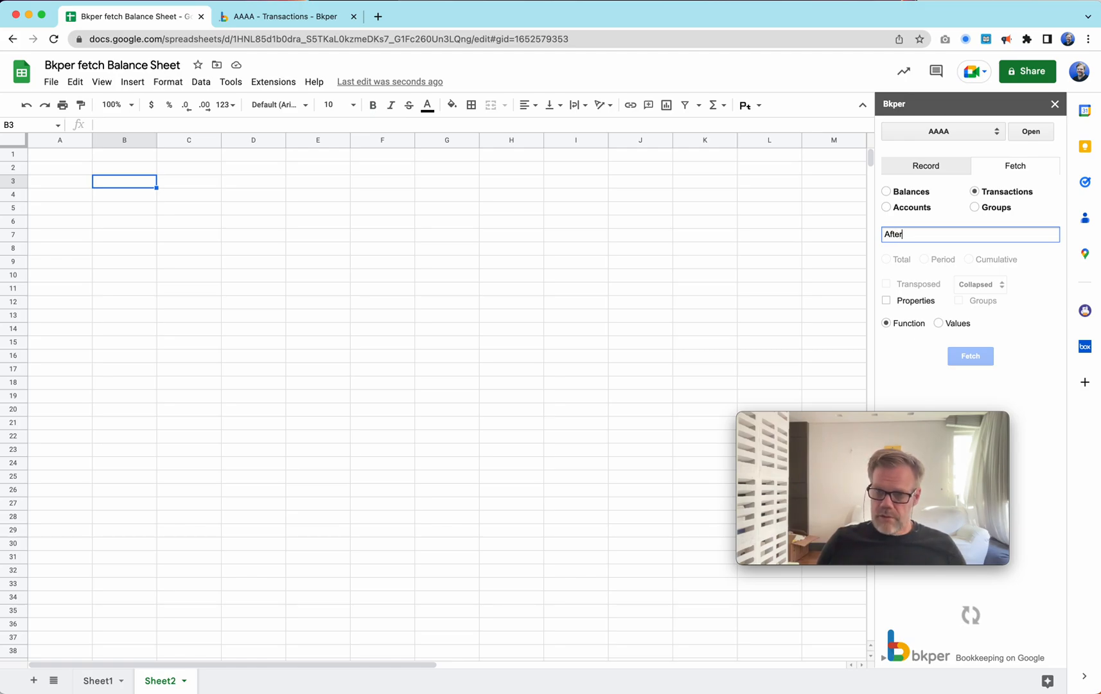
type(":2000")
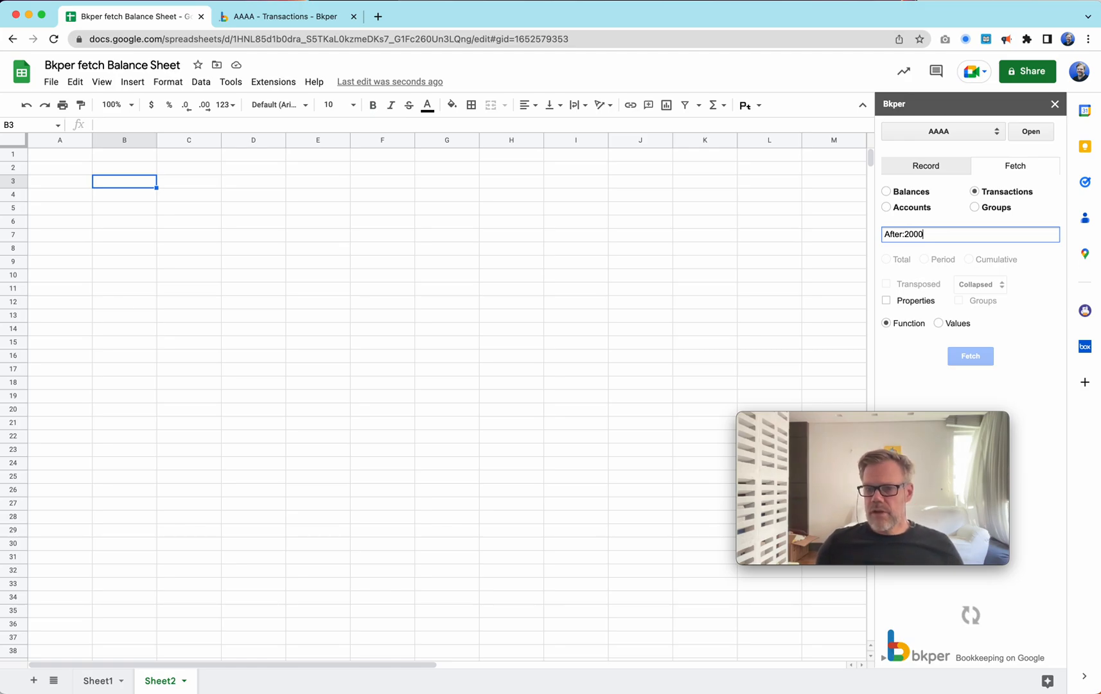
left_click(904, 380)
left_click(971, 360)
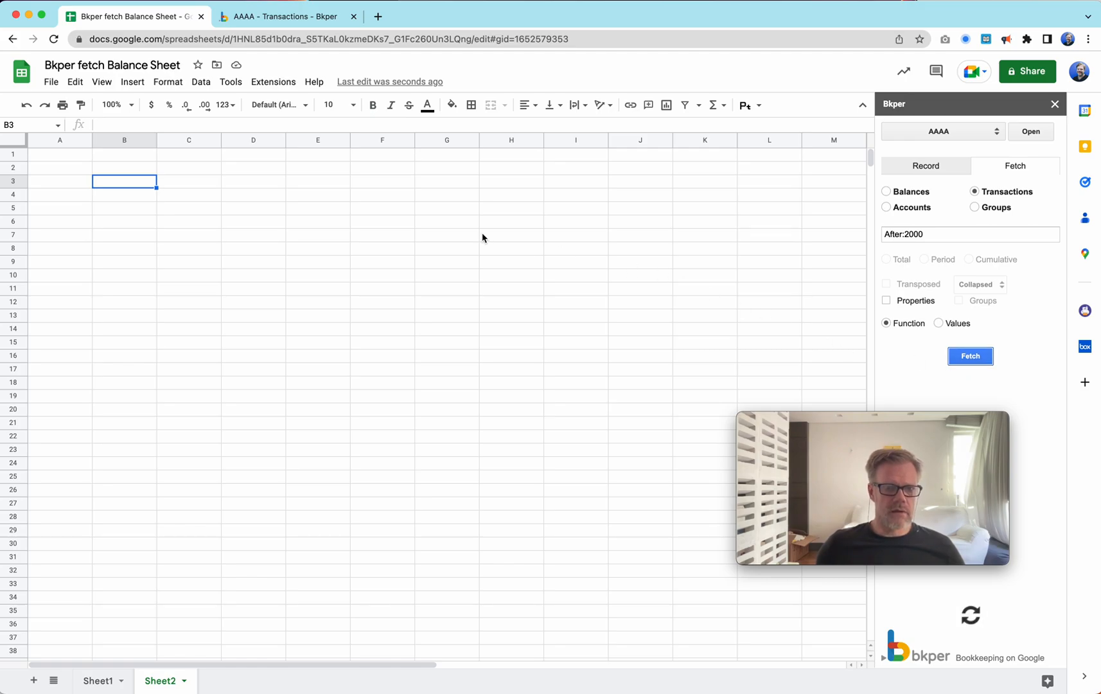
left_click(290, 26)
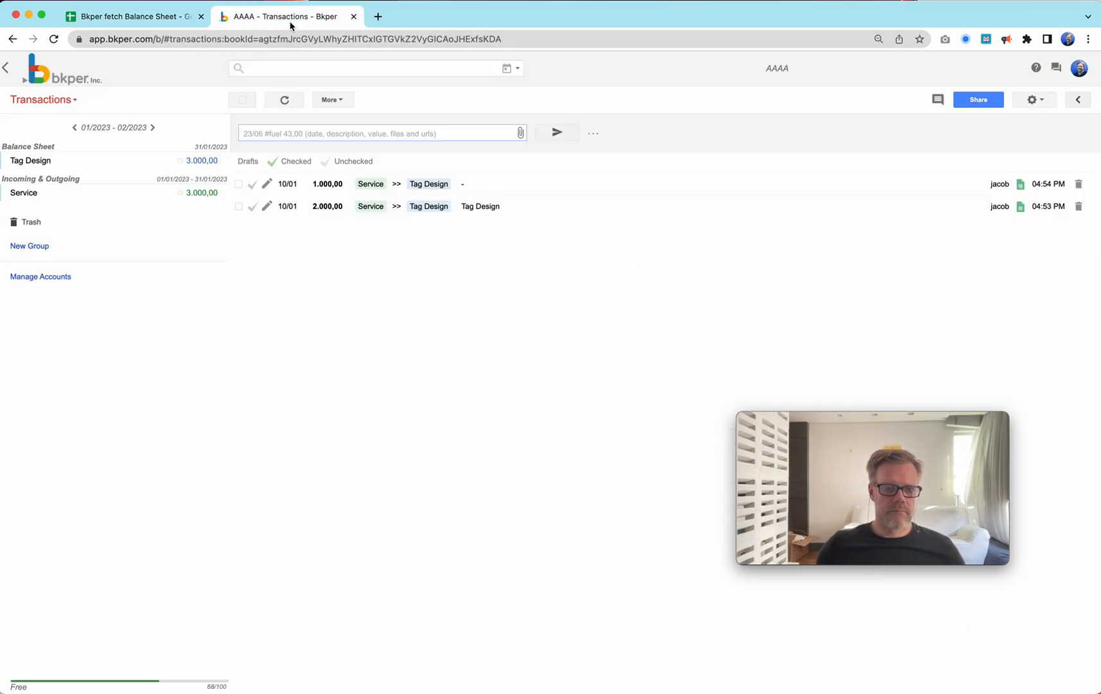
left_click(135, 16)
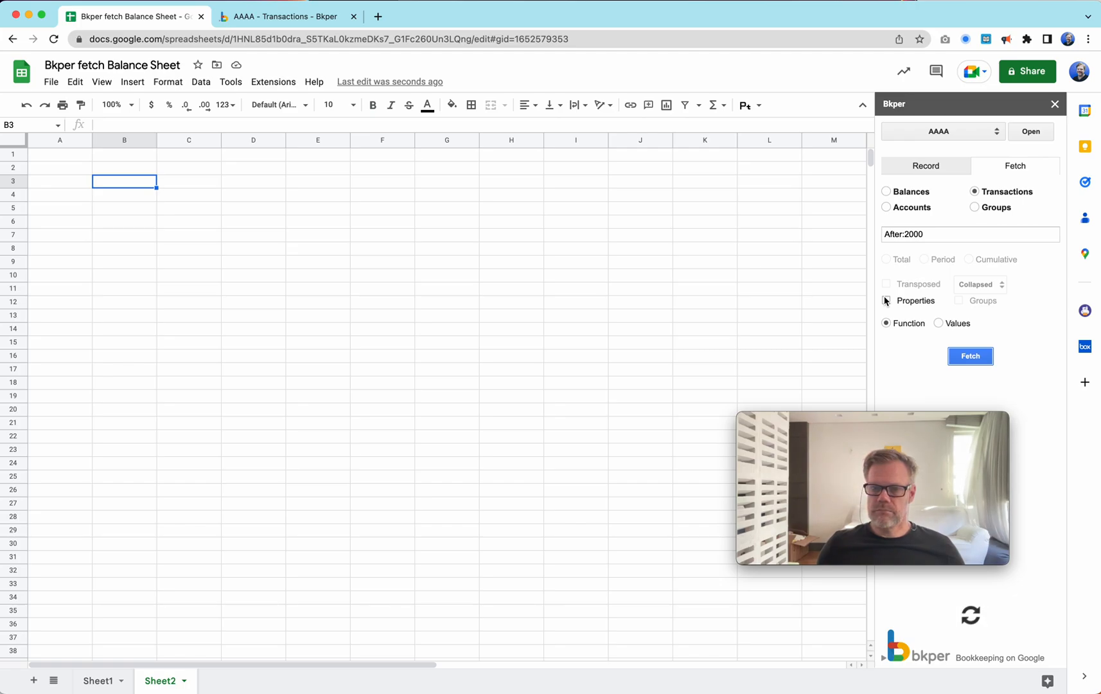
left_click(970, 362)
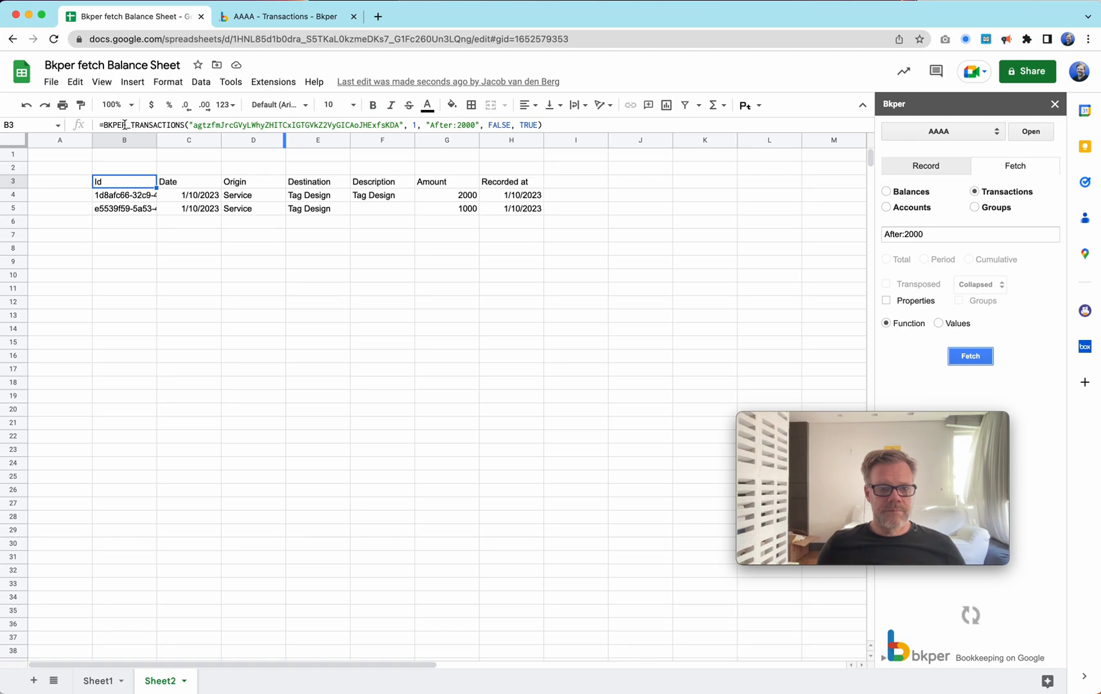
Review the fetched transaction columns, and clear range B3:H5 in Sheet2.
left_click(646, 169)
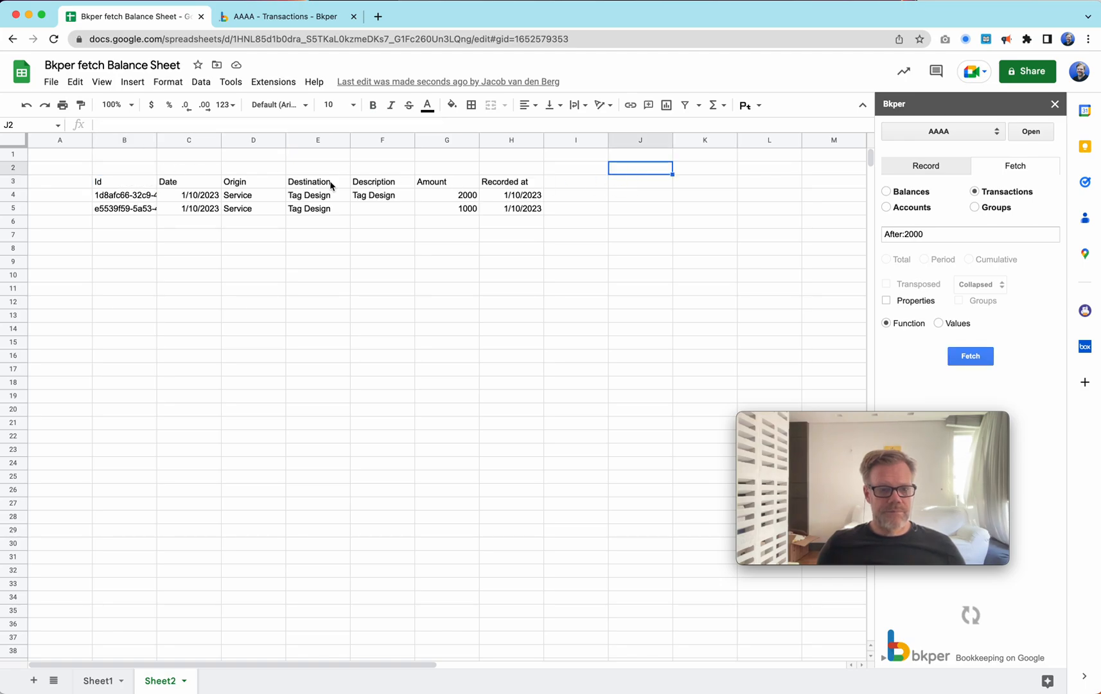
left_click_drag(121, 186, 121, 211)
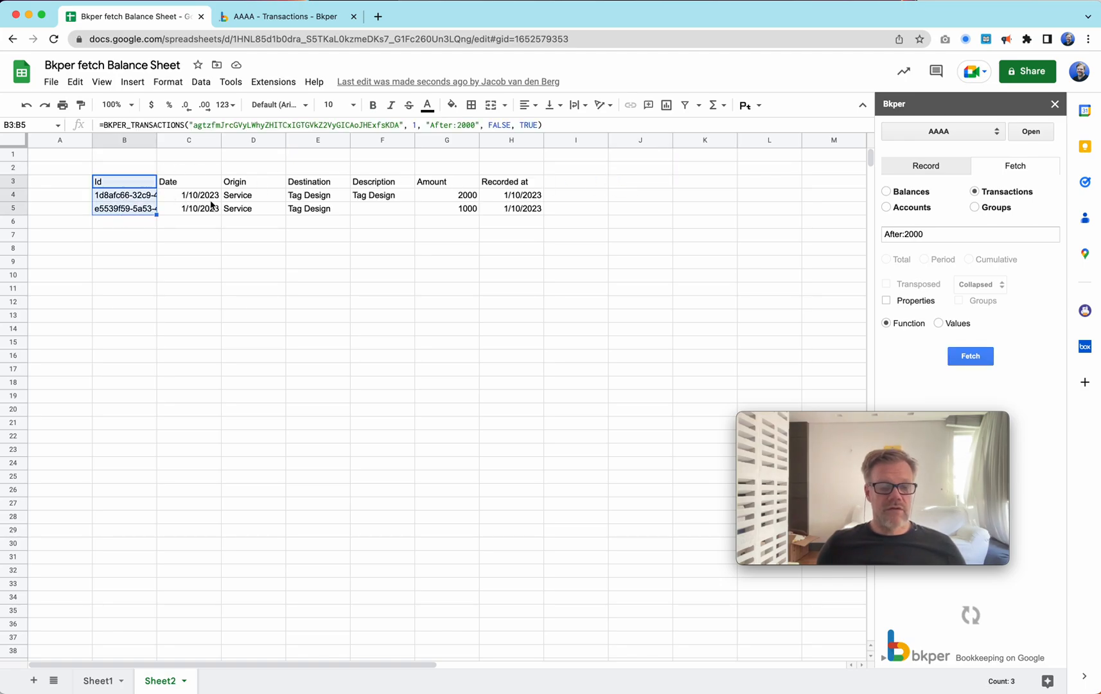
left_click_drag(177, 187, 242, 211)
left_click_drag(316, 186, 316, 212)
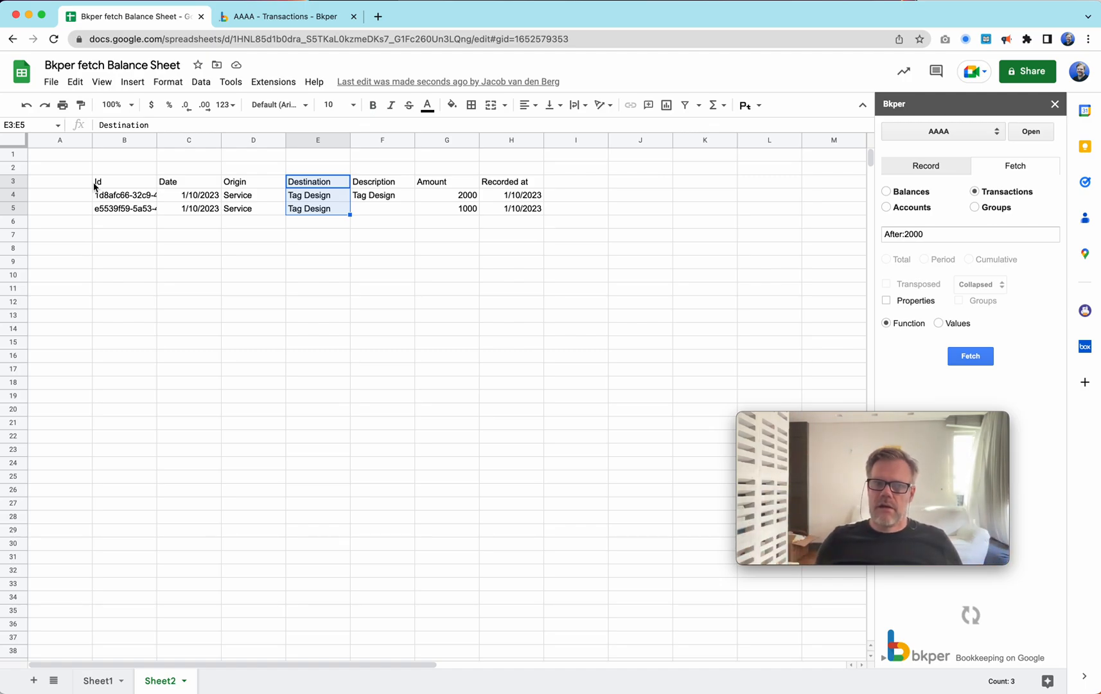
left_click_drag(114, 184, 514, 212)
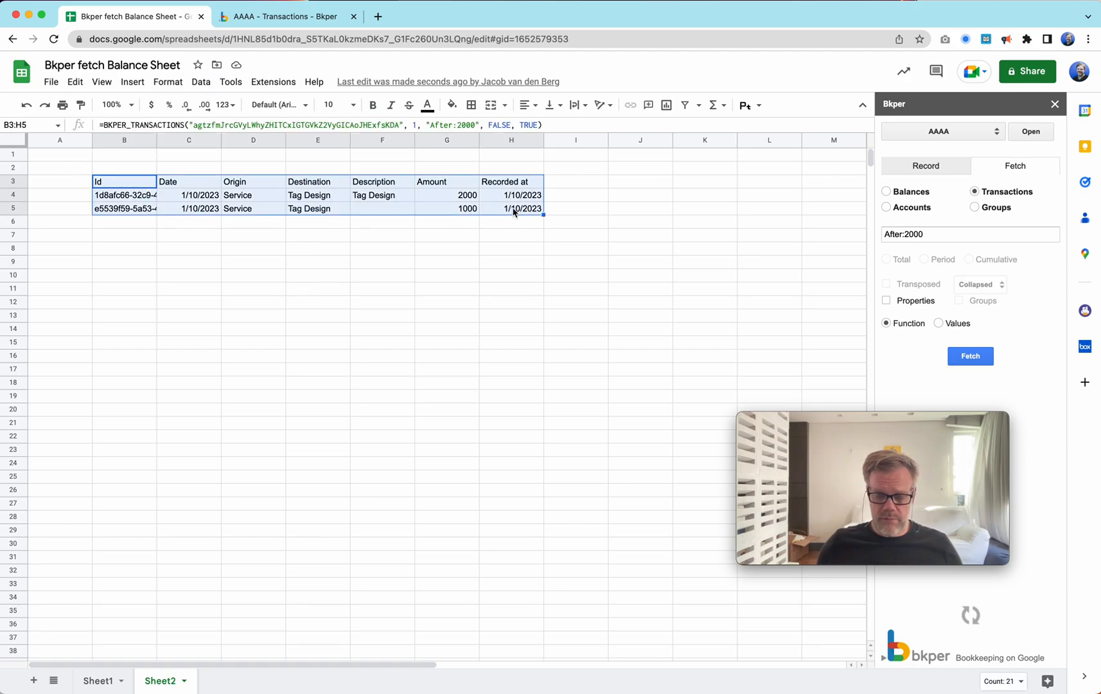
key("Delete")
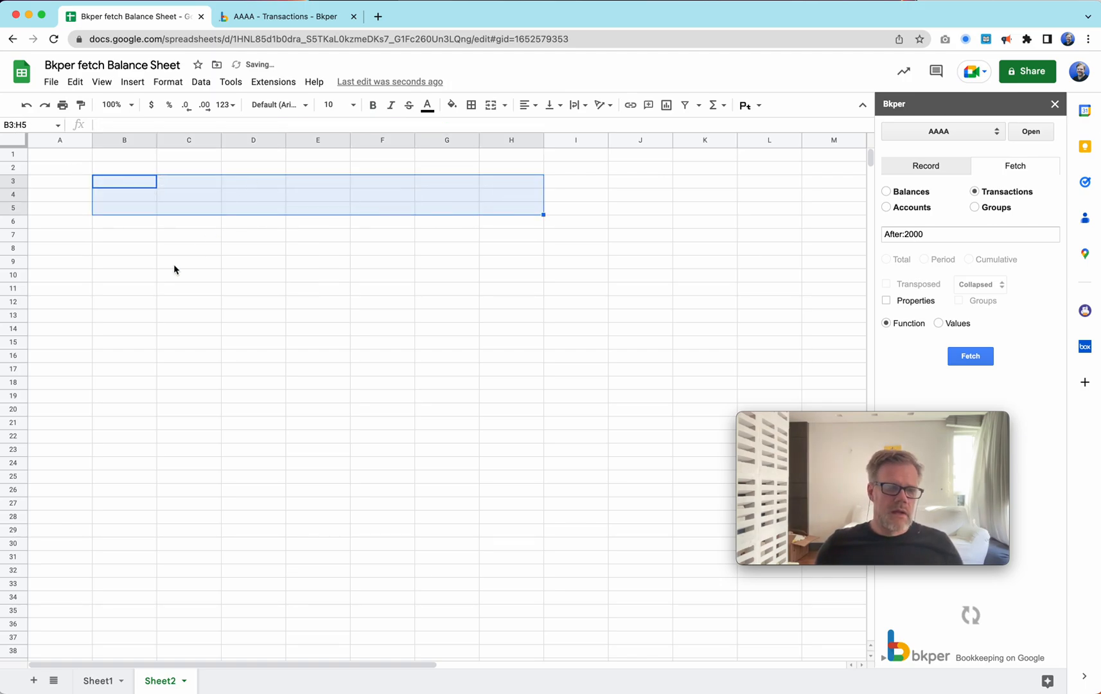
left_click(175, 265)
left_click(122, 196)
Switch to Bkper, display the AAAA book's accounts and create a group named Total Equity.
left_click(267, 27)
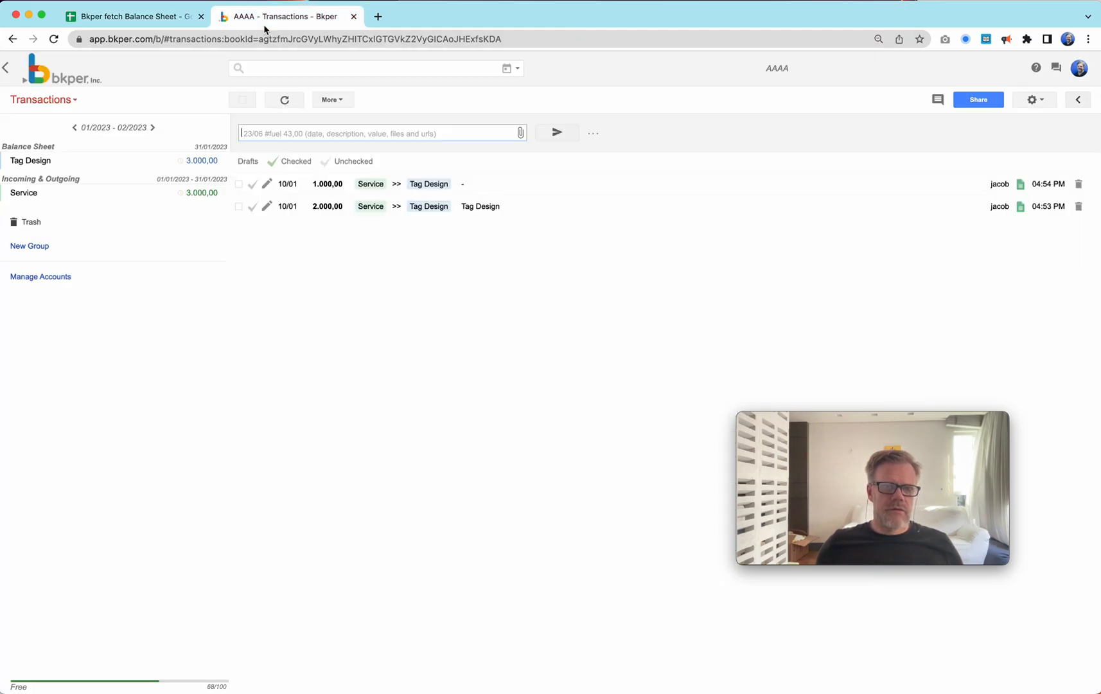
left_click(48, 101)
left_click(43, 137)
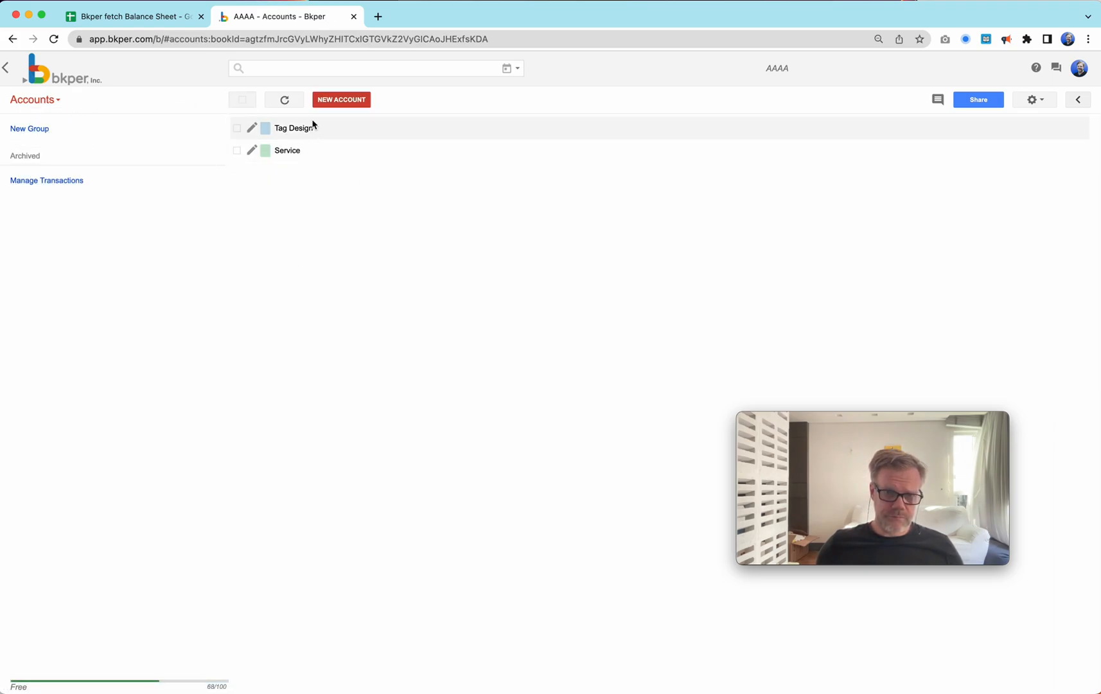
left_click(355, 102)
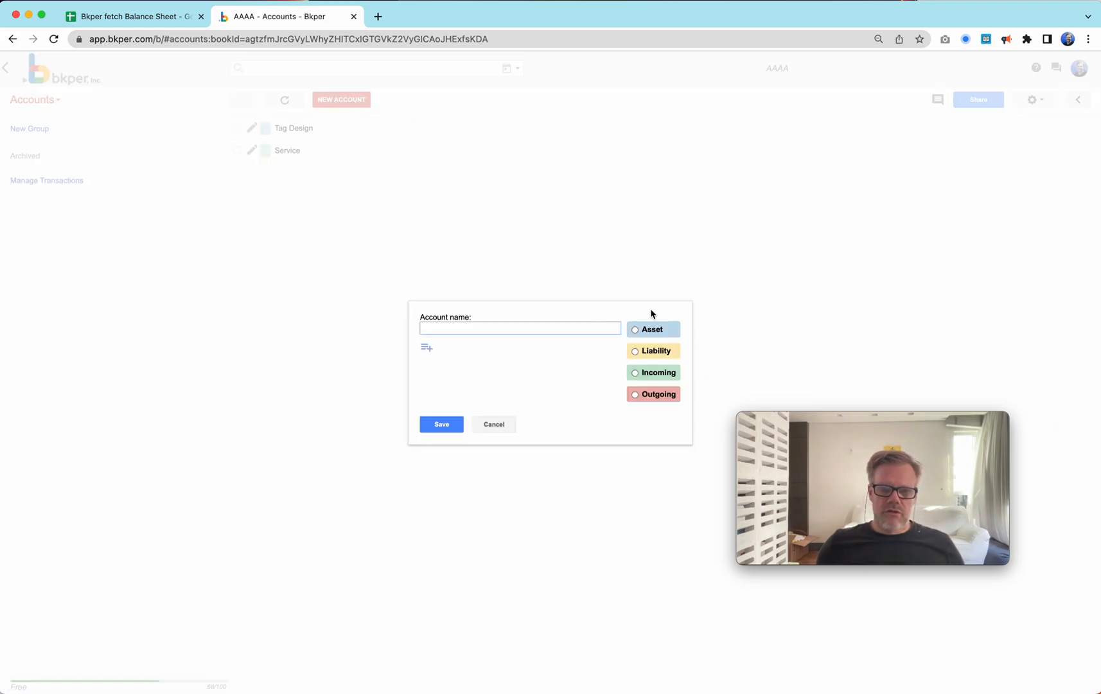
left_click(493, 422)
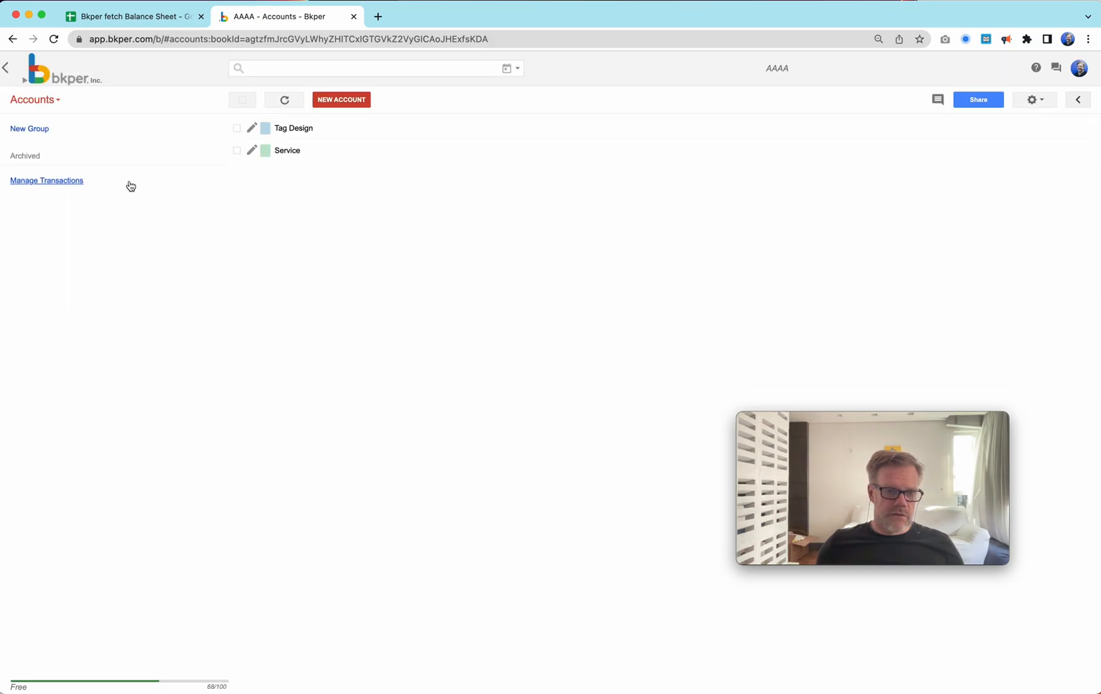
left_click(39, 131)
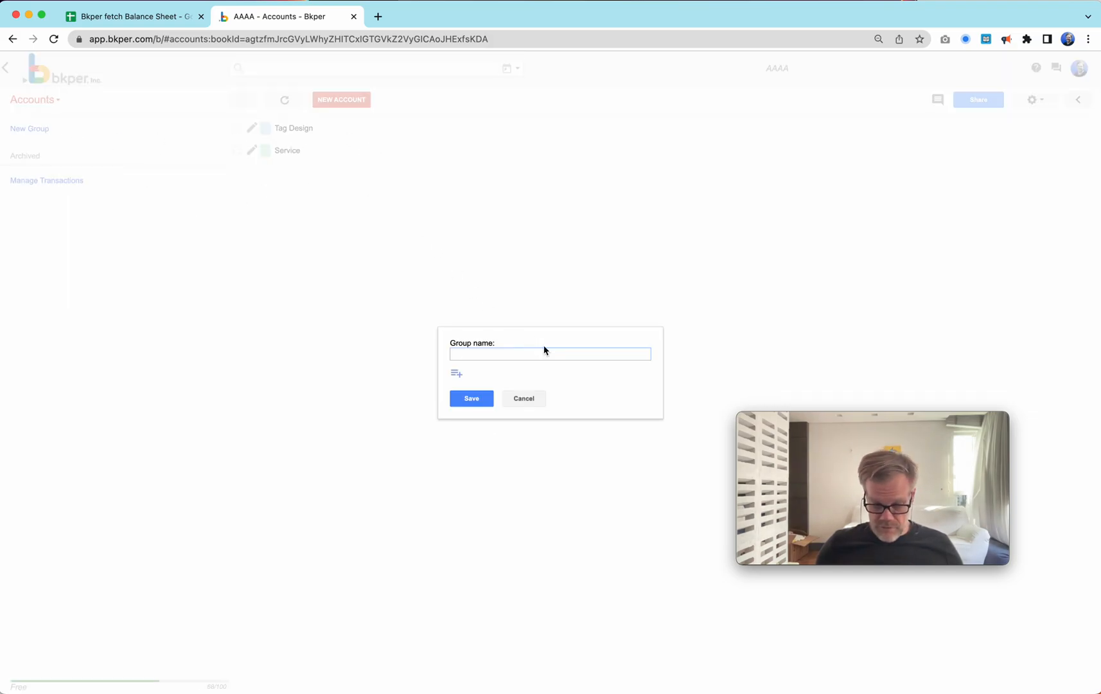
type("Equity")
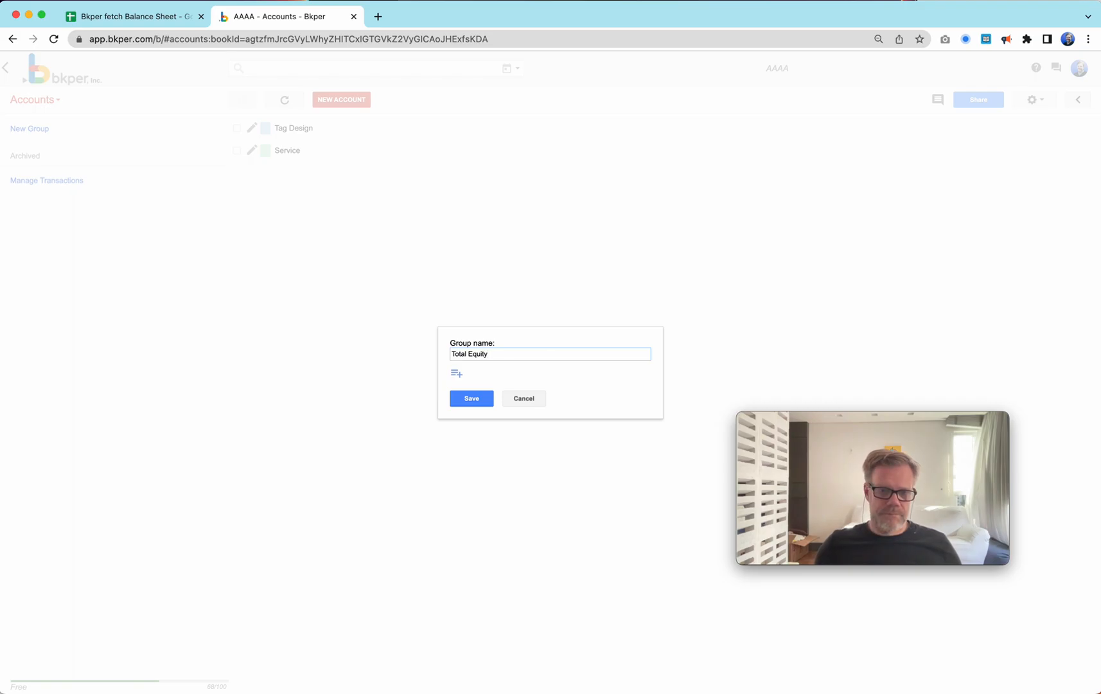
left_click(468, 394)
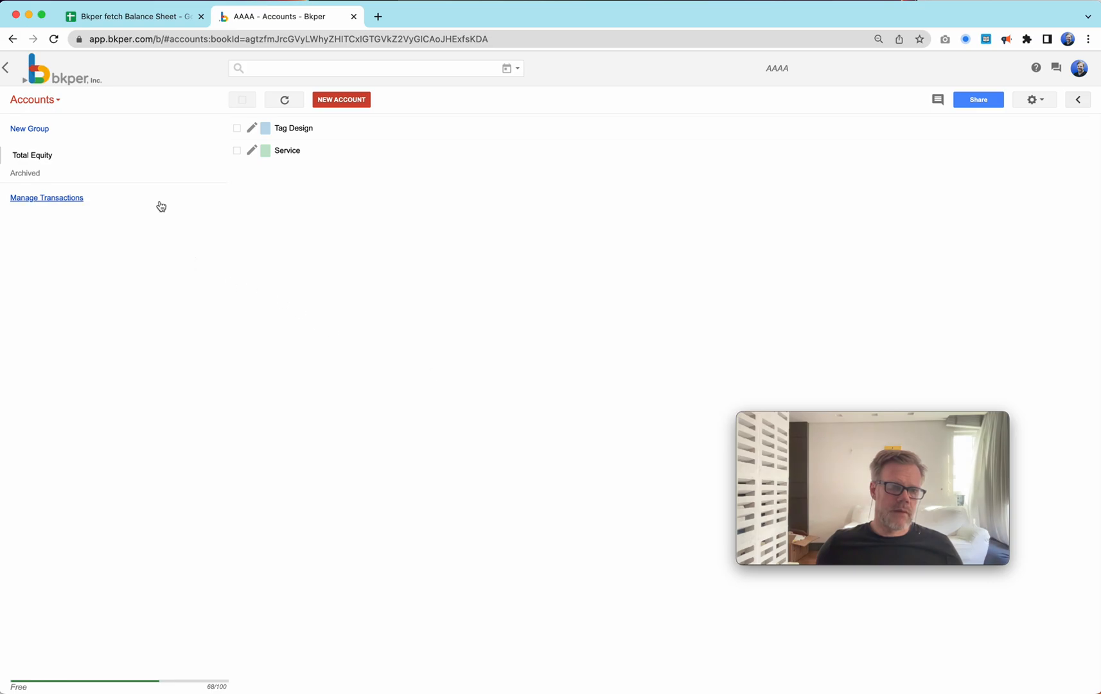
Create two groups named Assets and Liabilities under the Total Equity group.
left_click(219, 159)
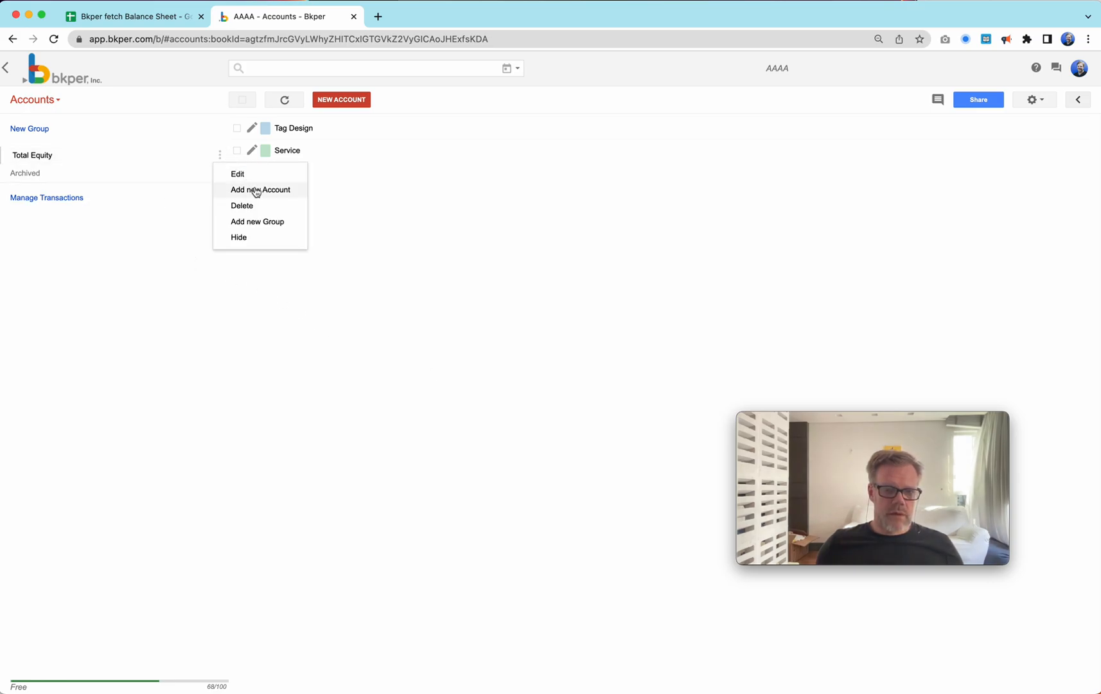
left_click(268, 222)
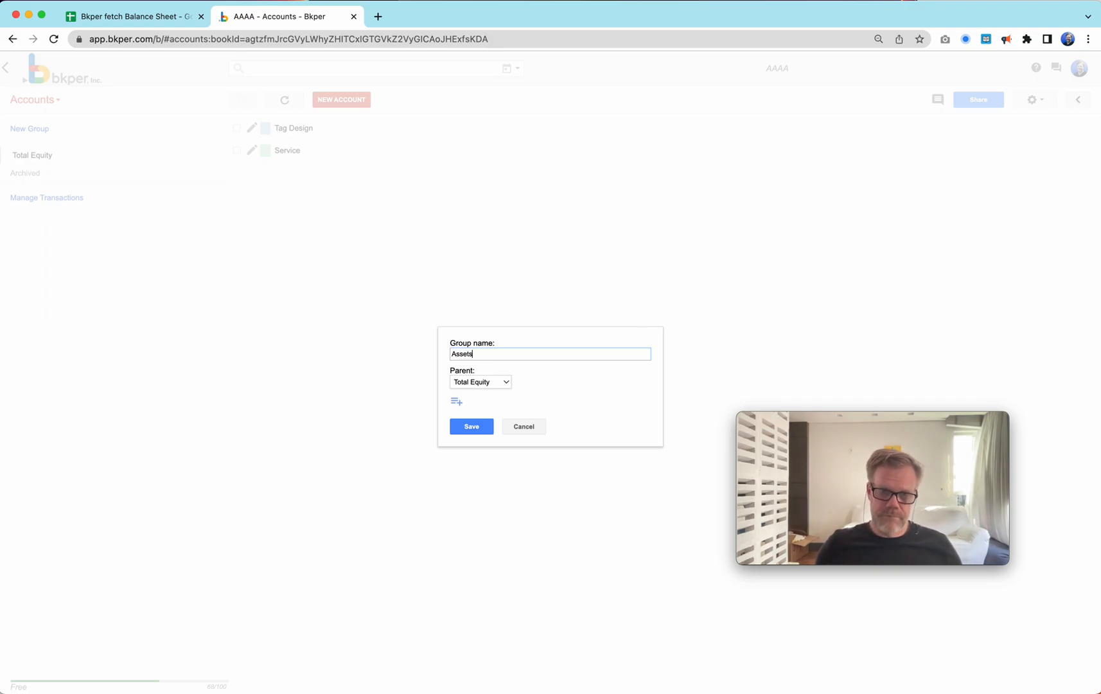
left_click(460, 429)
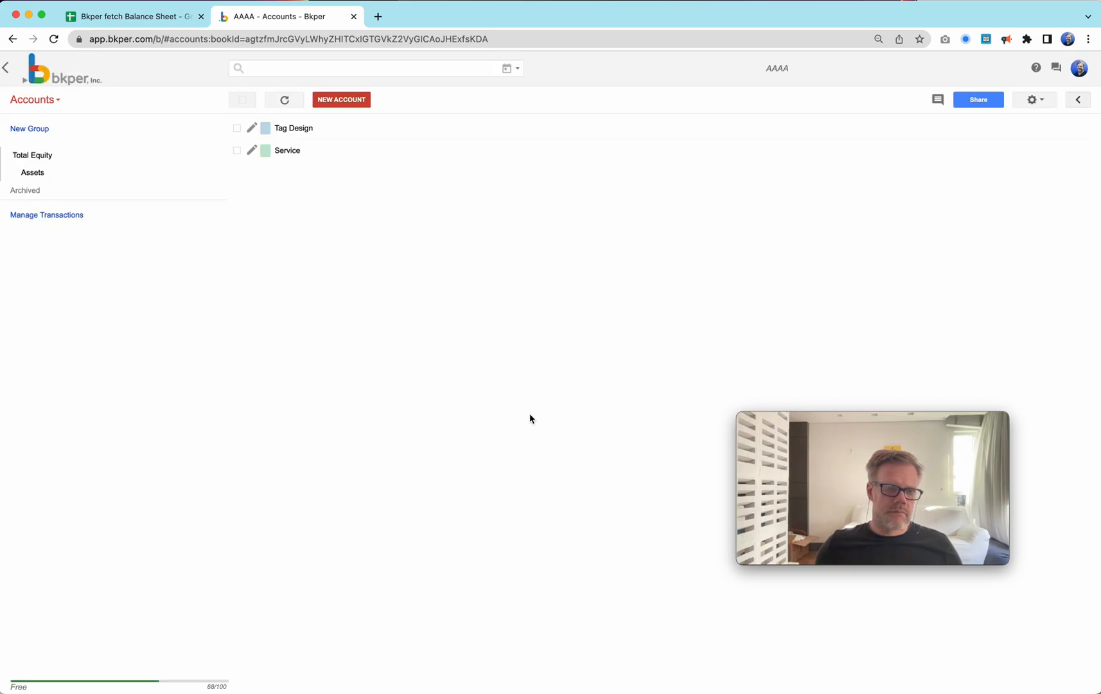
left_click(221, 156)
left_click(261, 205)
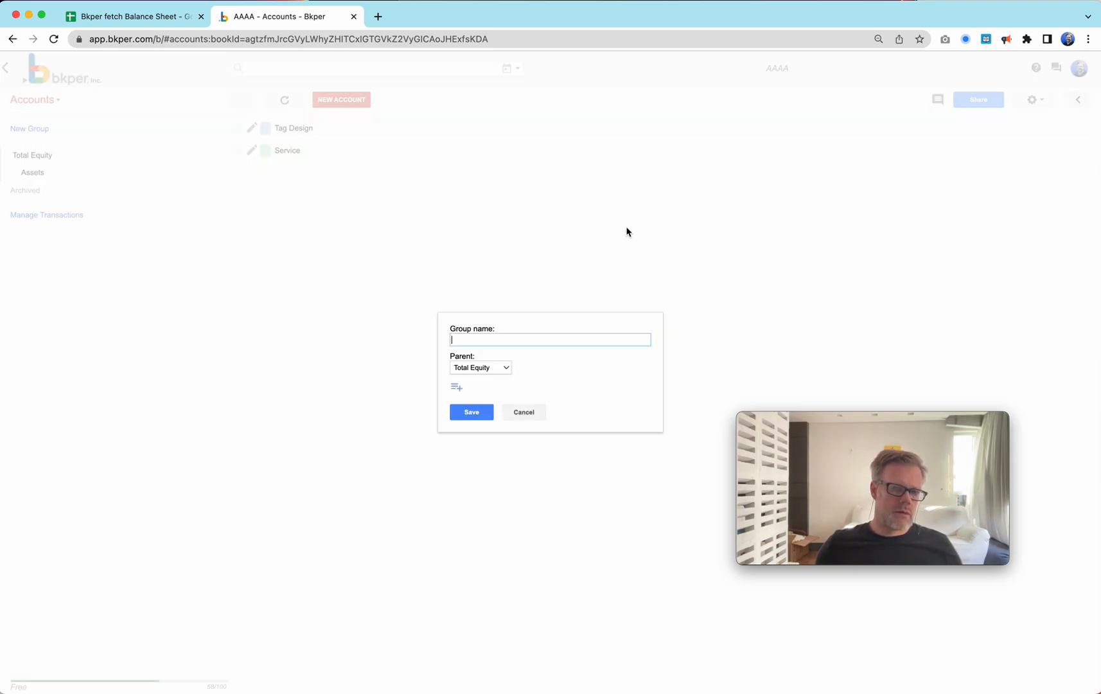
type("Liabilities")
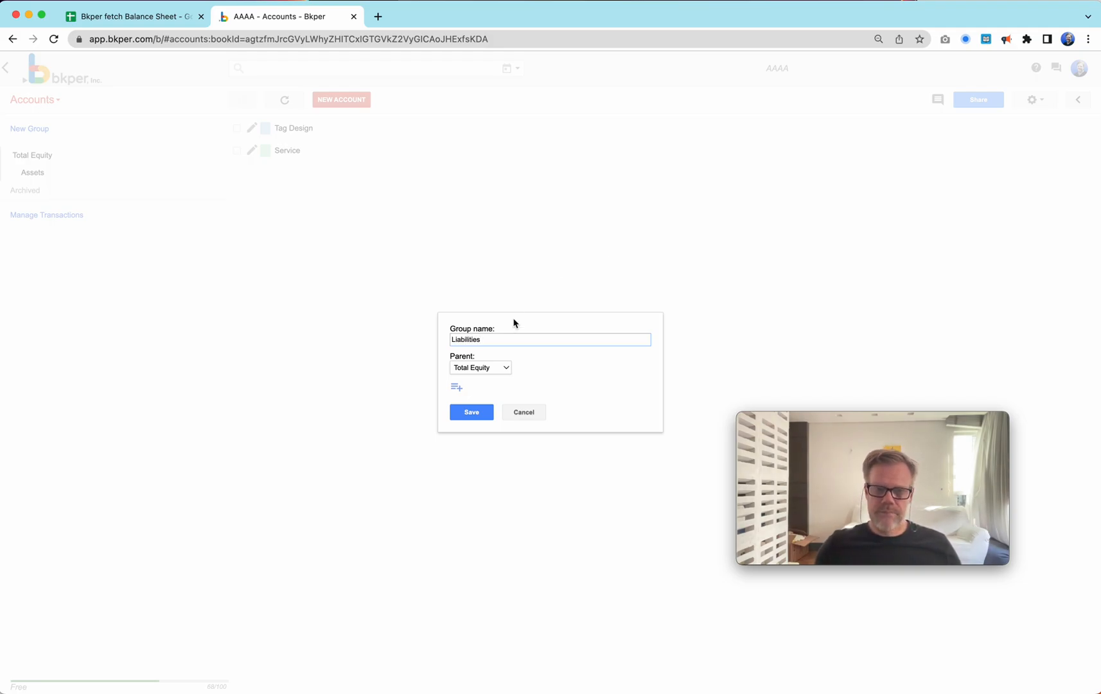
left_click(472, 412)
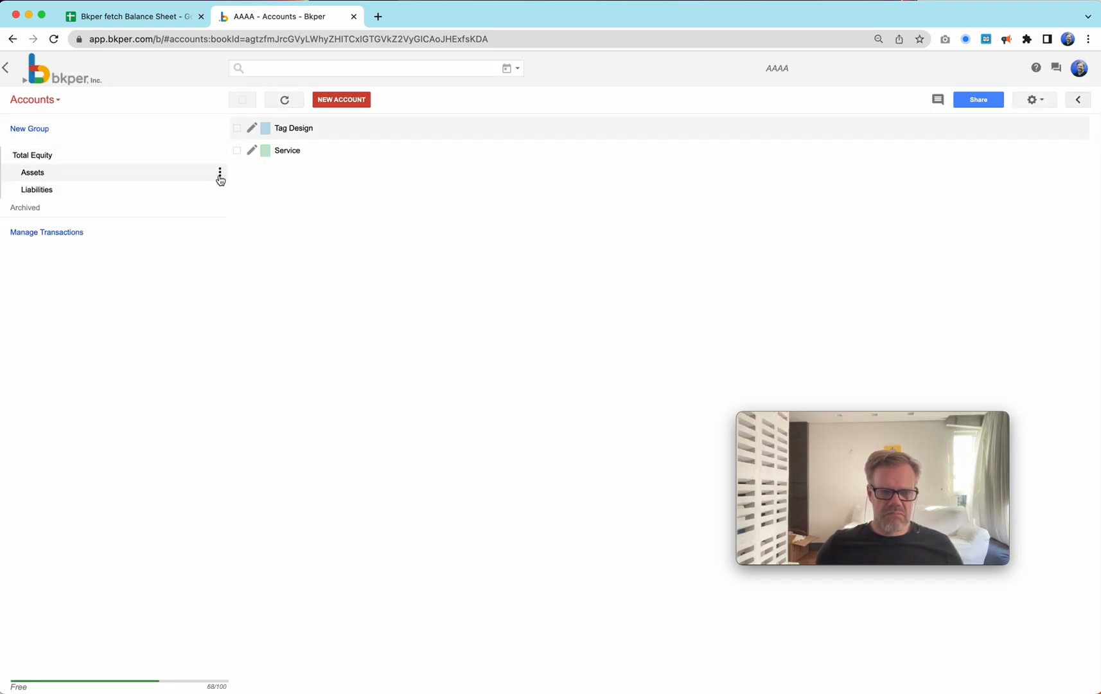
Create a group named Cash & Equivalents under Assets, correcting the misspelled word in its name before saving.
left_click(220, 176)
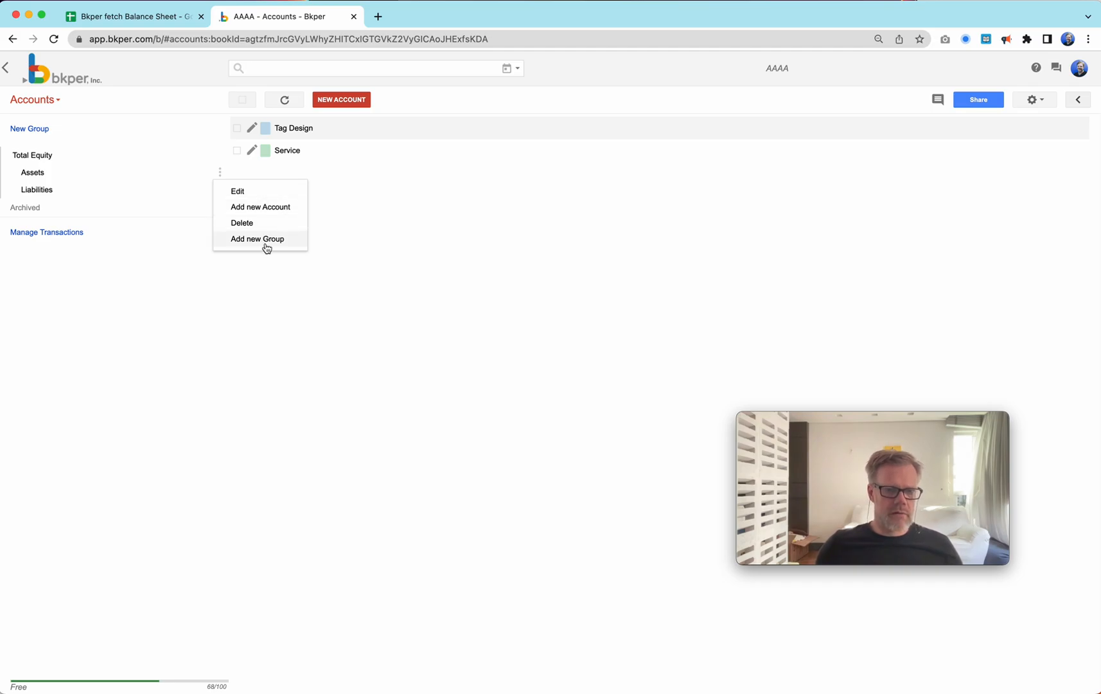
left_click(235, 243)
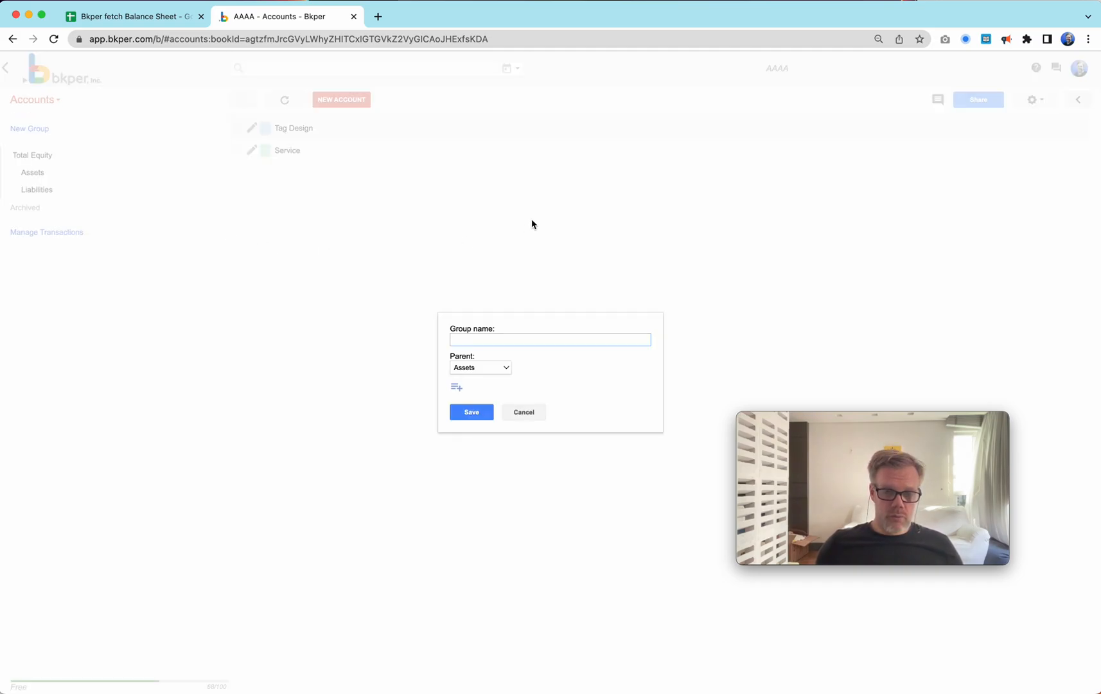
type("Cash")
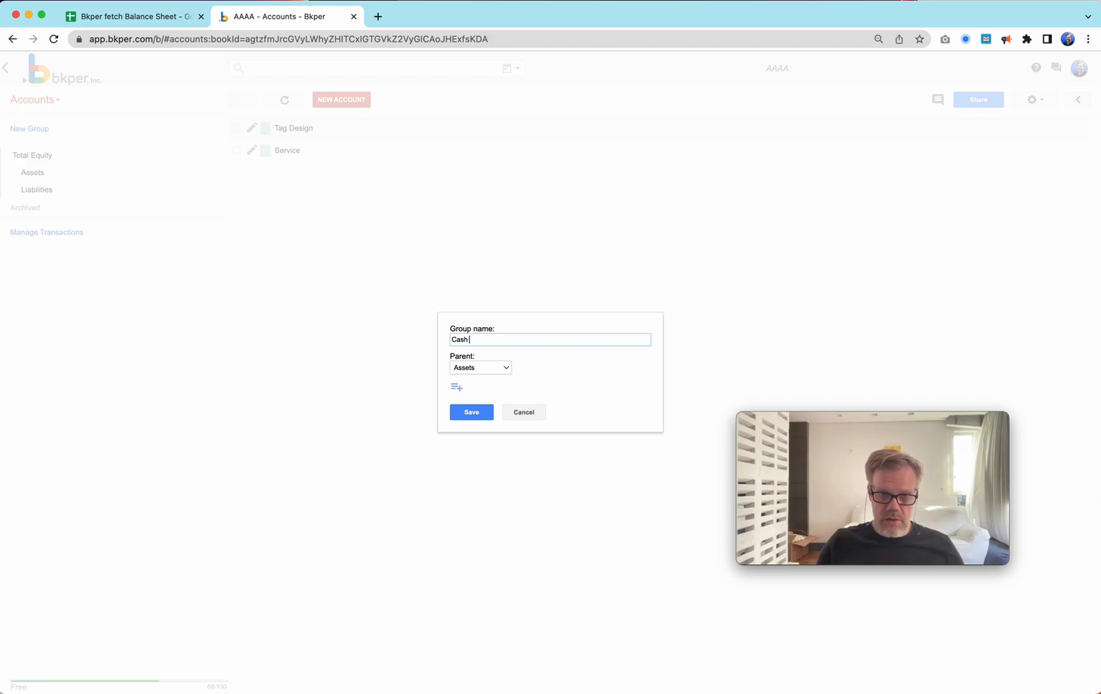
type(" & E")
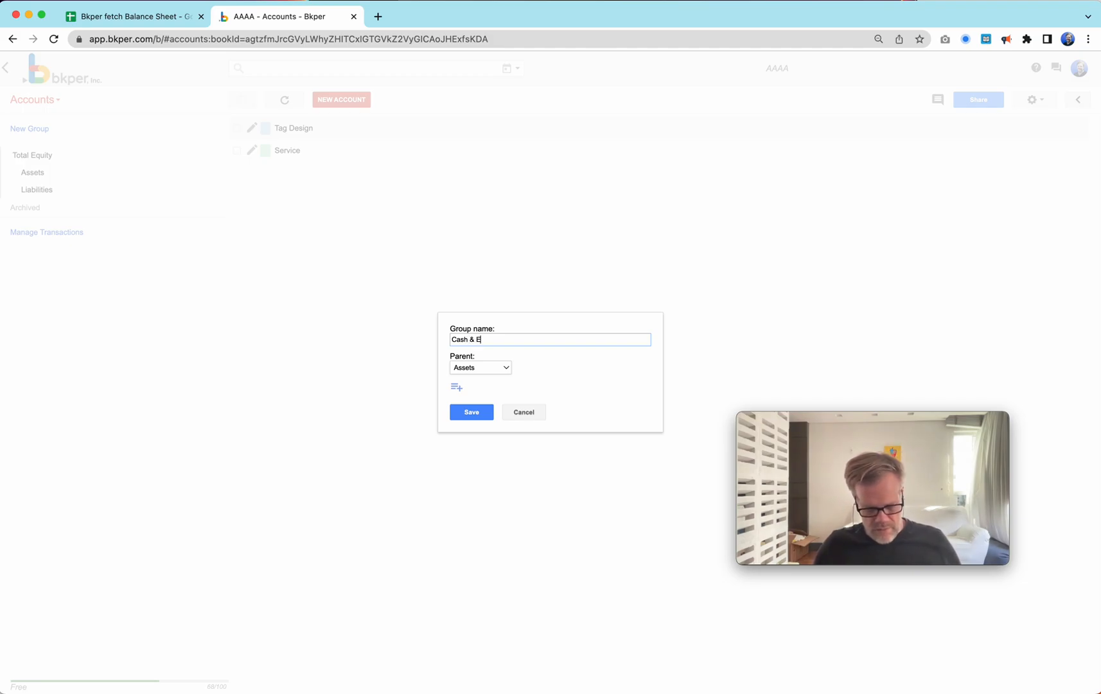
type("quivelants")
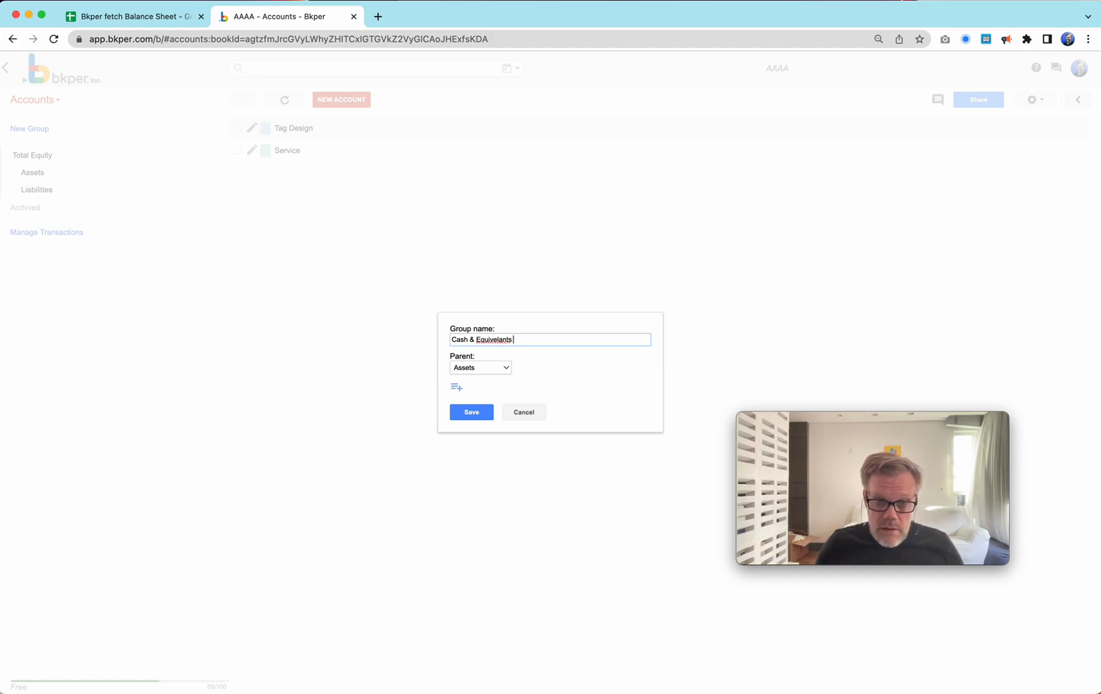
right_click(486, 339)
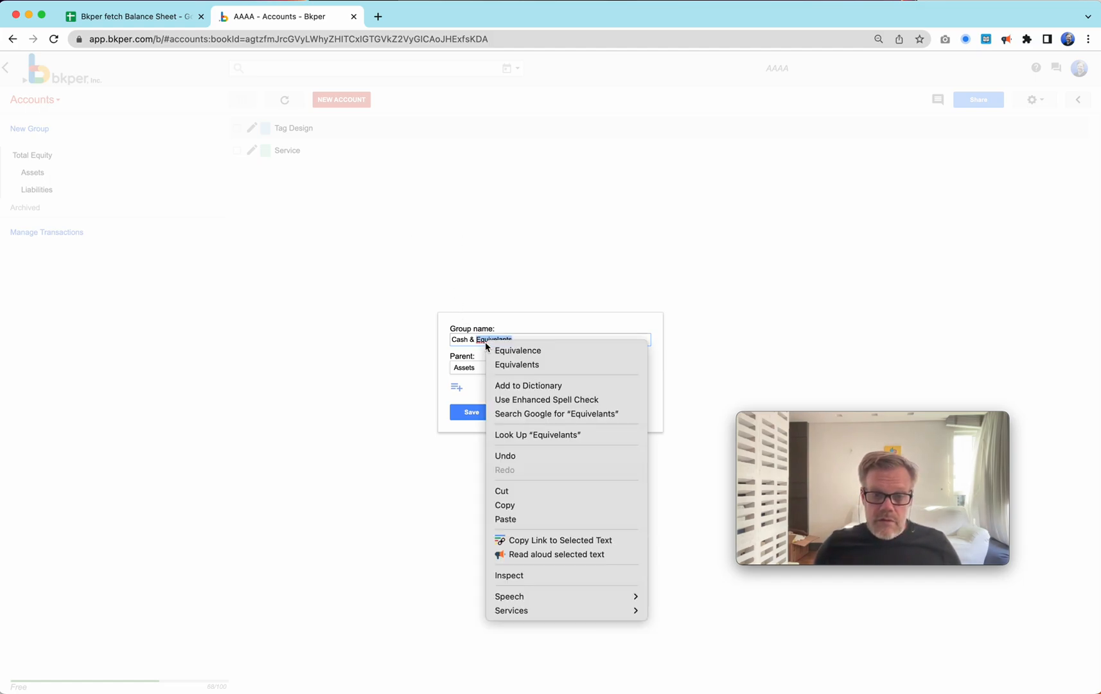
left_click(578, 364)
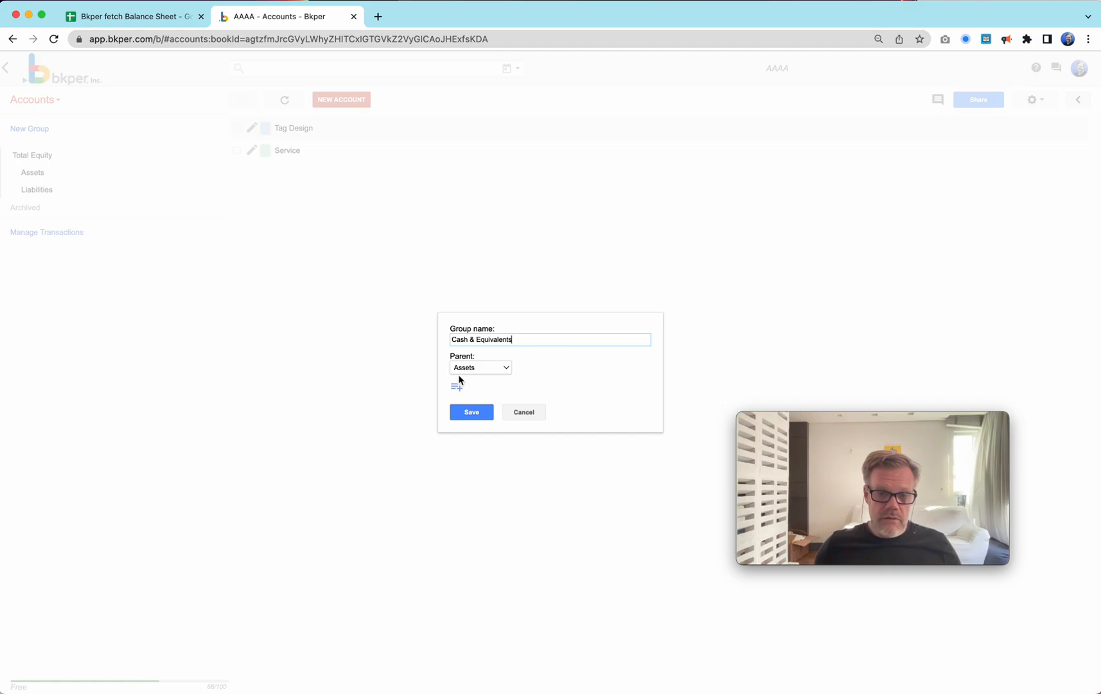
left_click(473, 413)
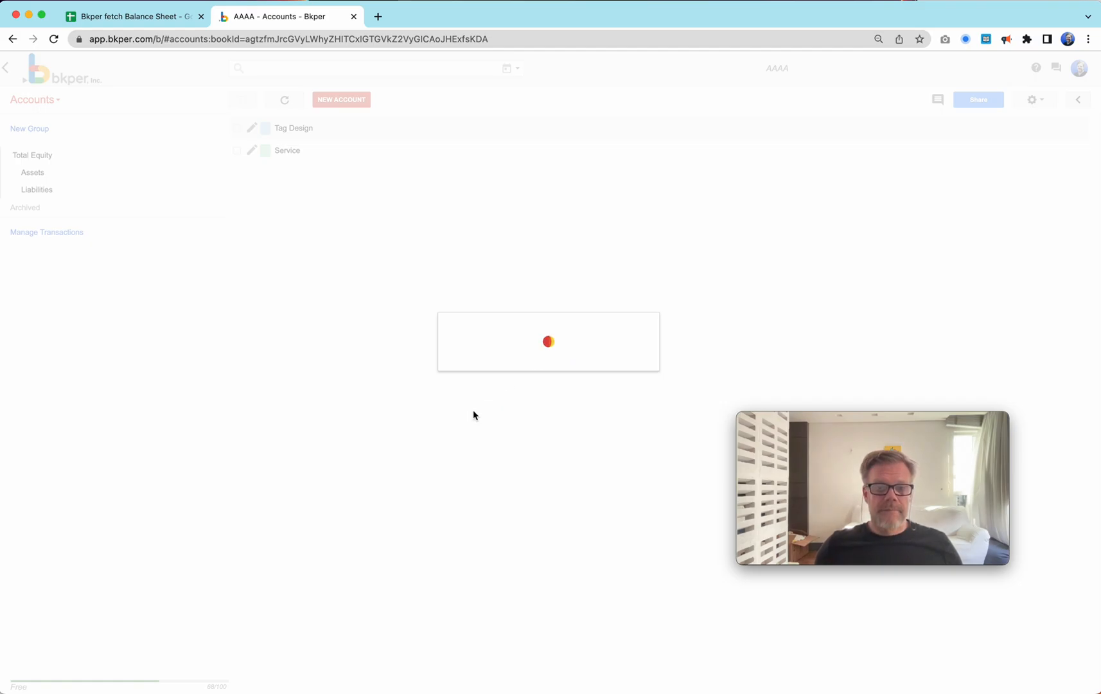
Create a second group named Receivables under the Assets group.
left_click(219, 172)
left_click(258, 206)
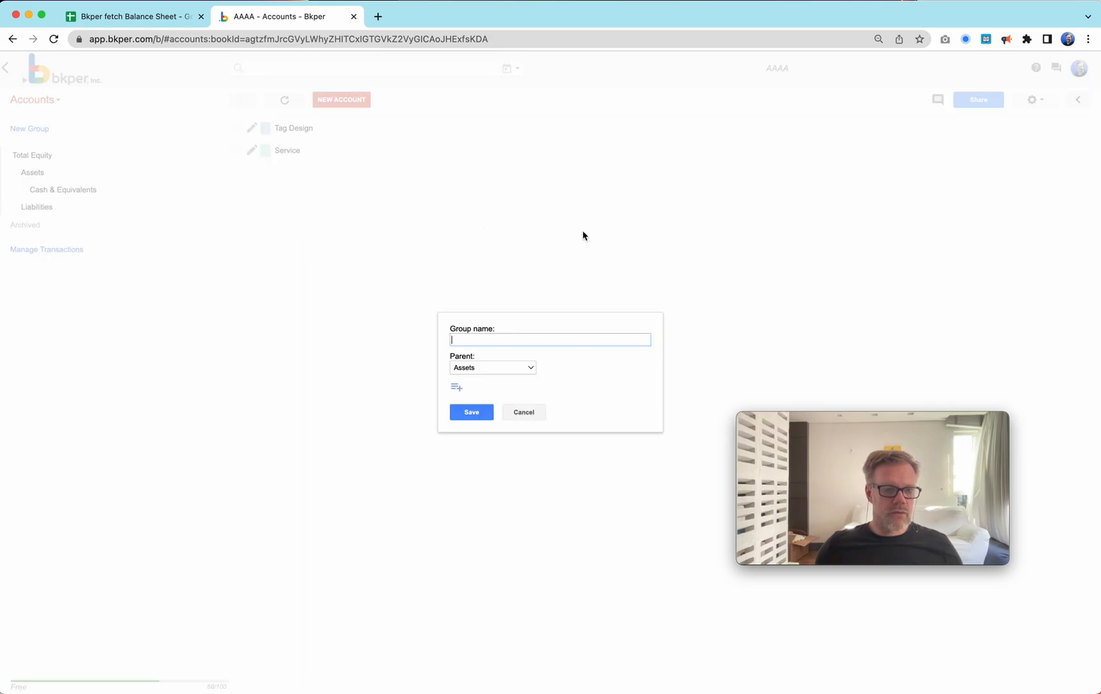
type("Receivables")
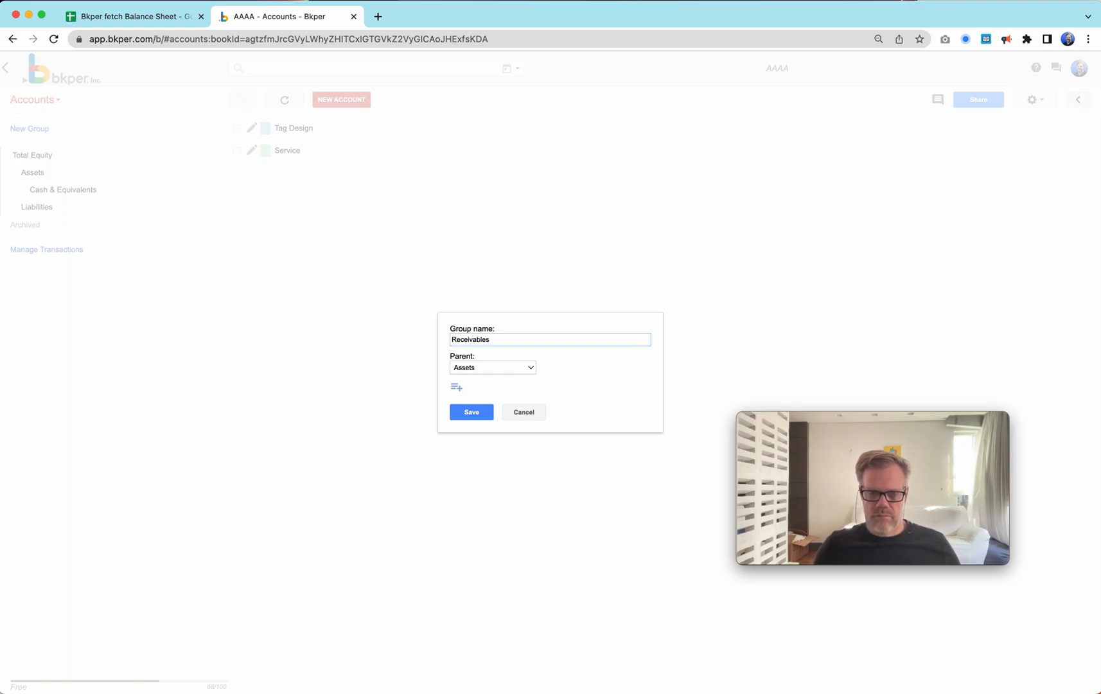
left_click(472, 414)
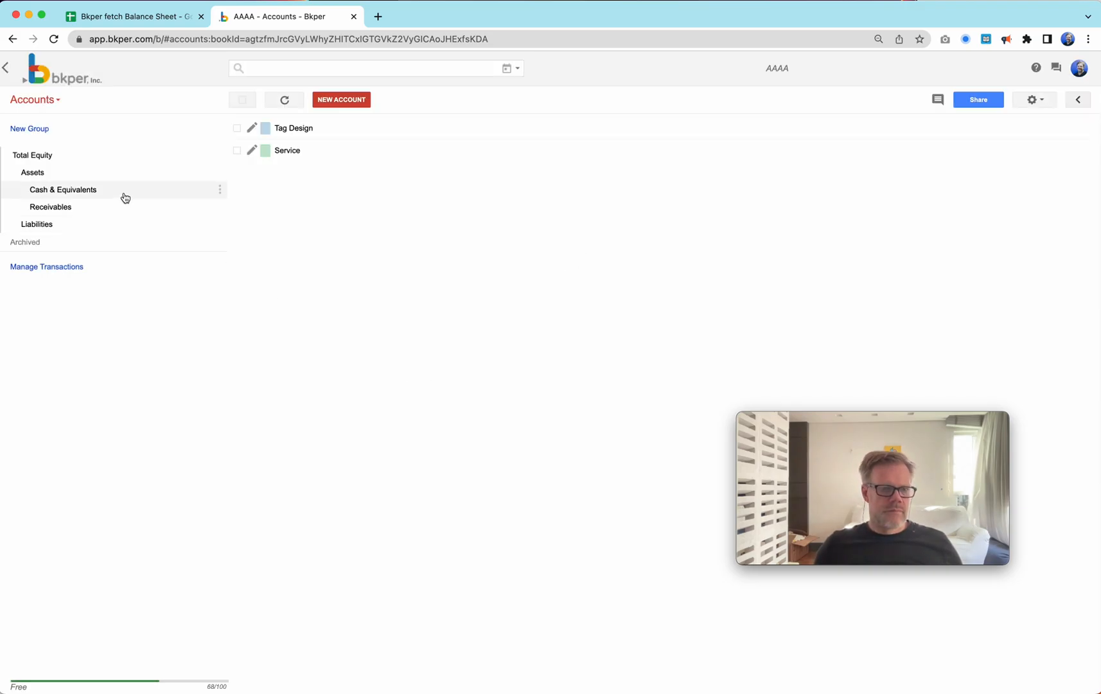
Create a group named Current Liabilities under the Liabilities group.
left_click(220, 224)
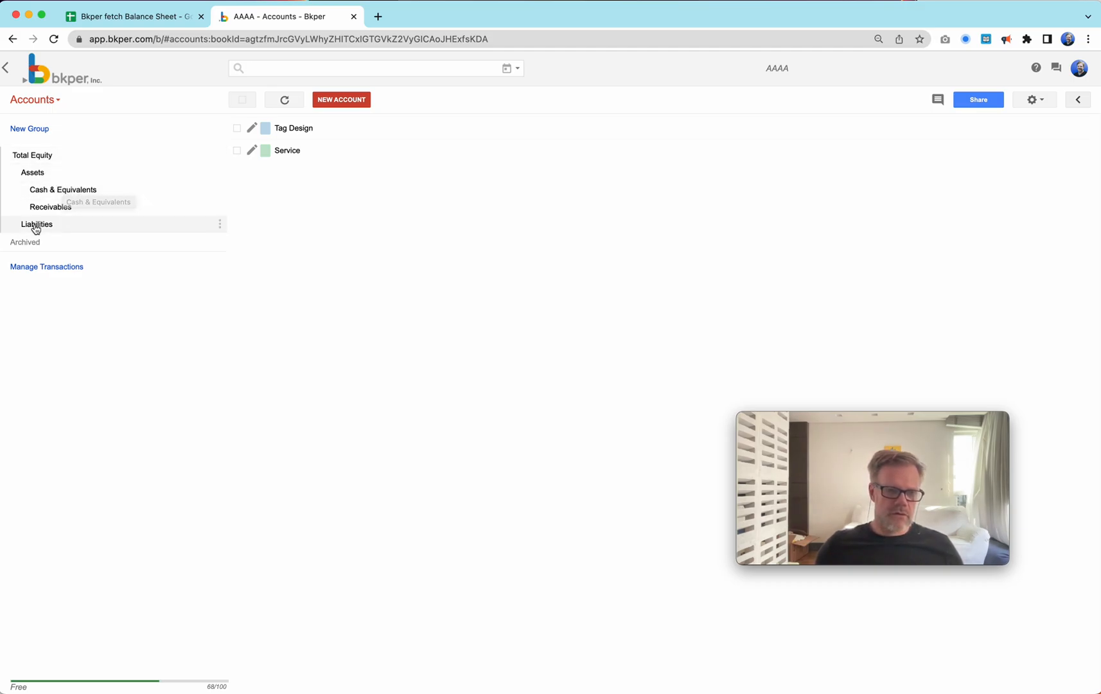
left_click(220, 224)
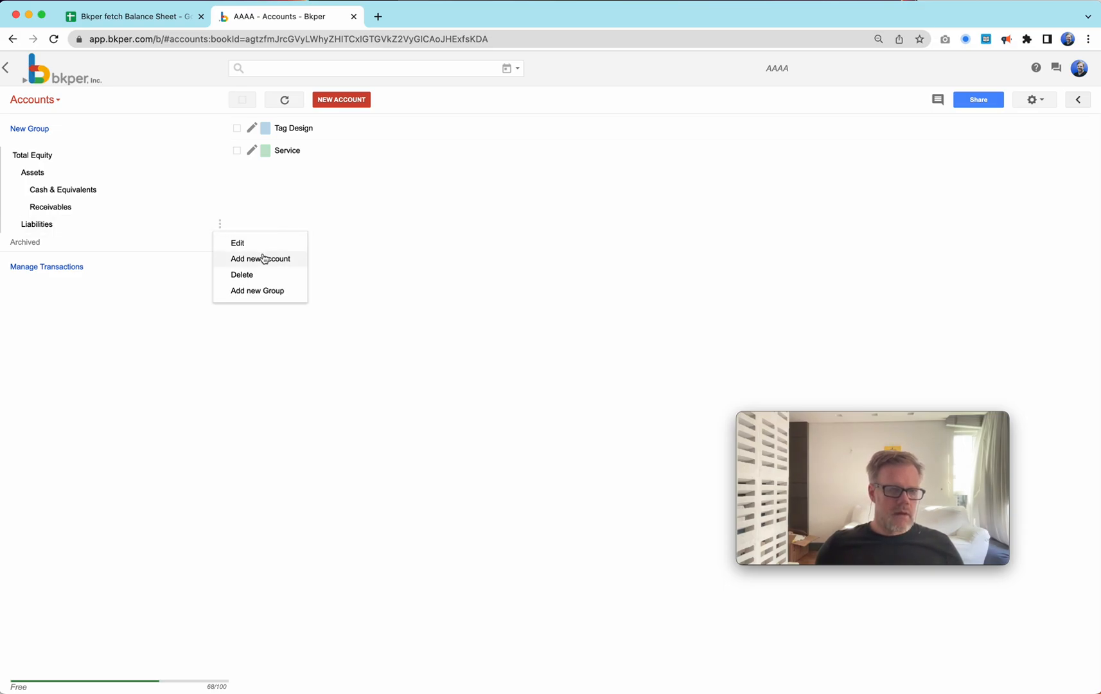
left_click(267, 293)
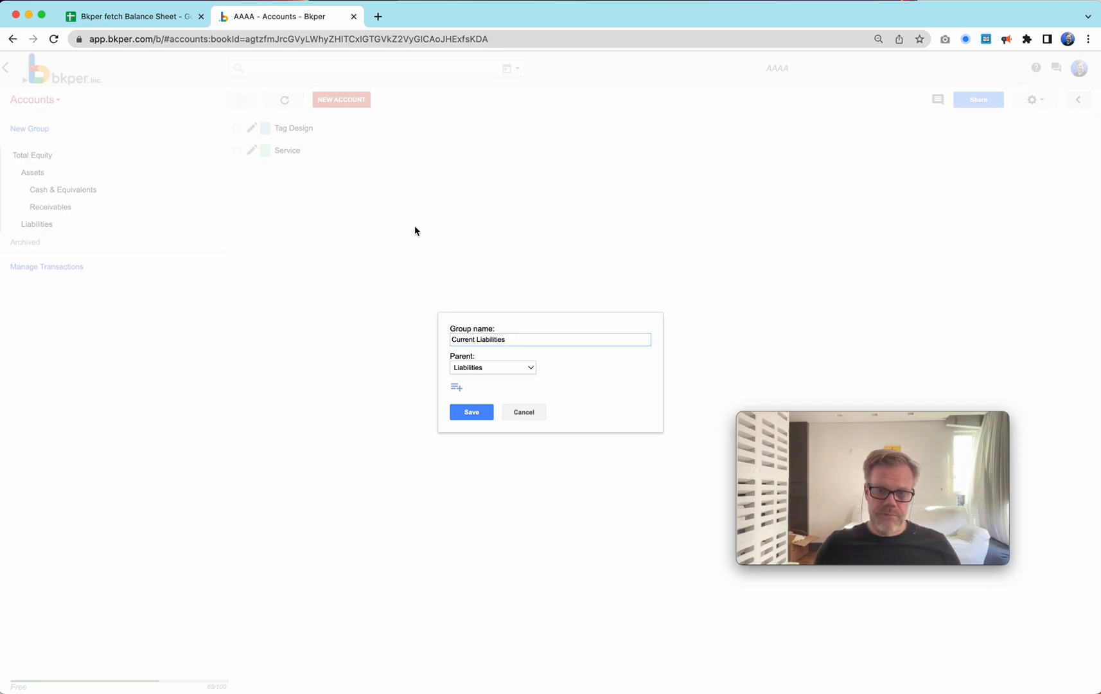
left_click(469, 412)
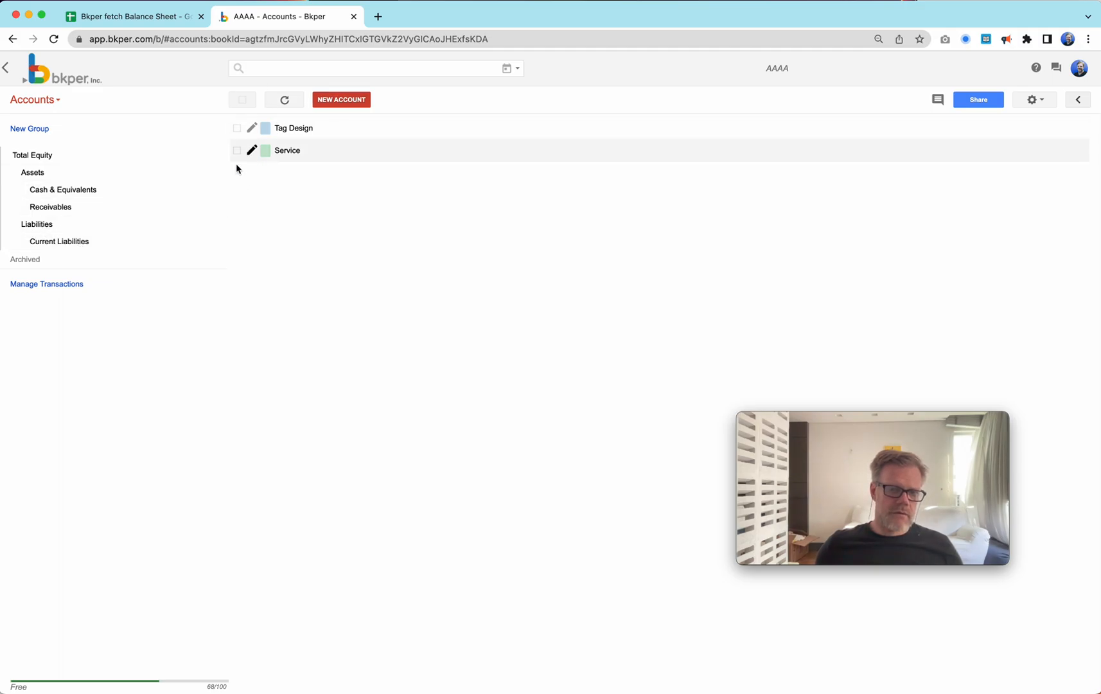
Create a new account named Credit Card with the Liability type.
left_click(339, 101)
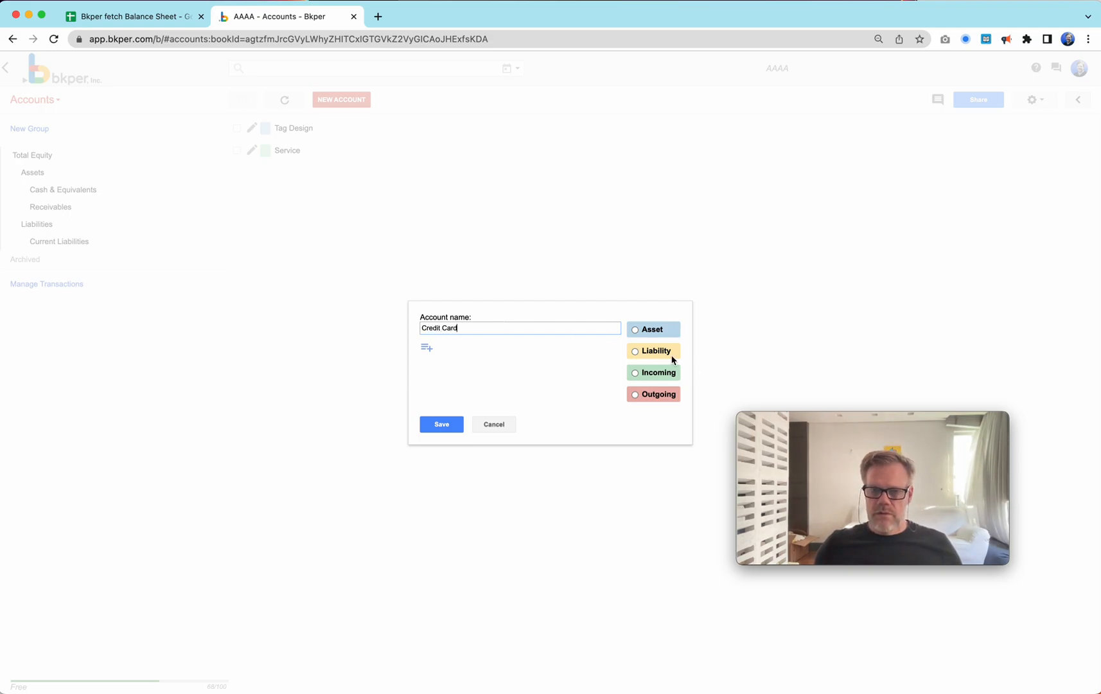
left_click(646, 357)
left_click(439, 426)
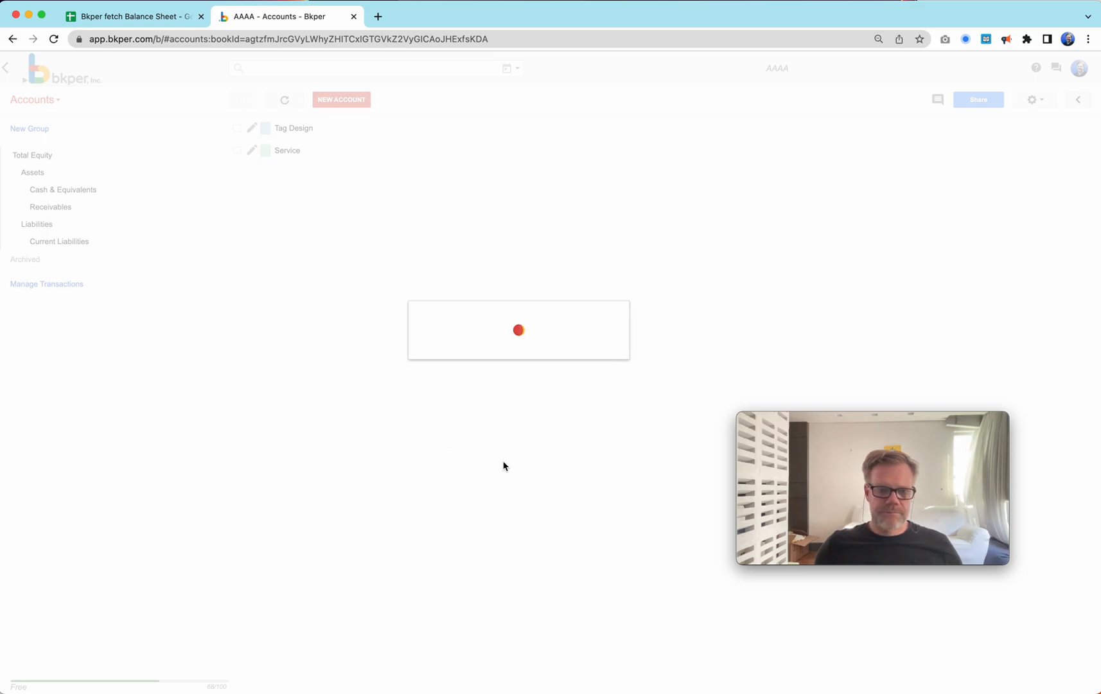
Create a new account named Brex Cash Account with the Asset type.
left_click(334, 101)
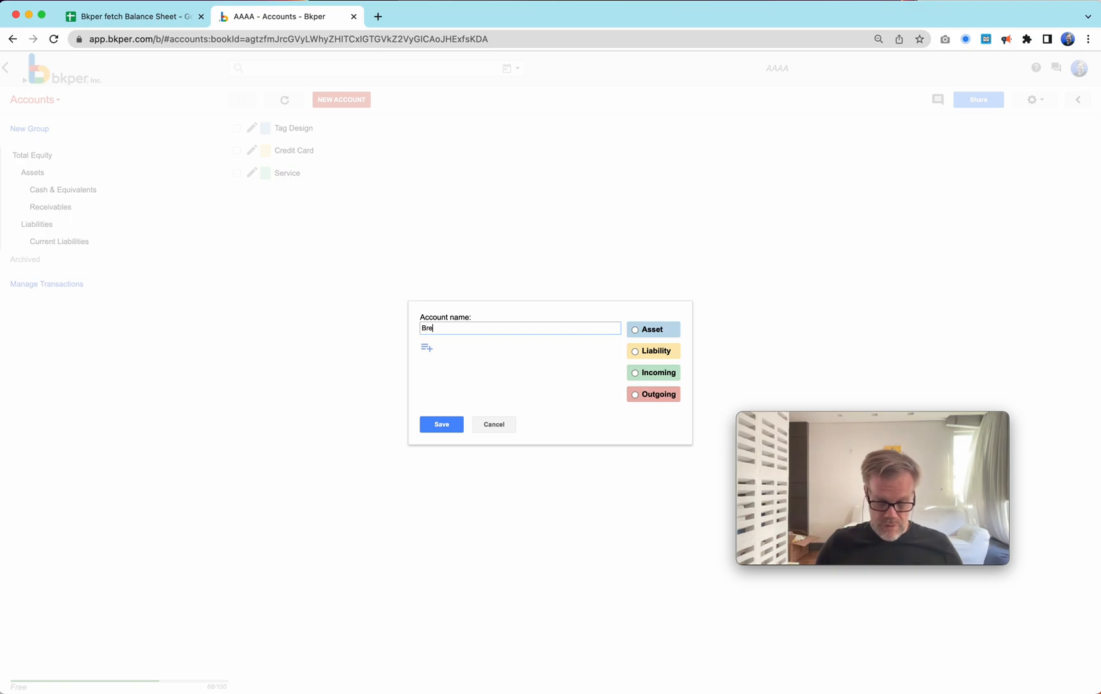
type("Brex Cash A")
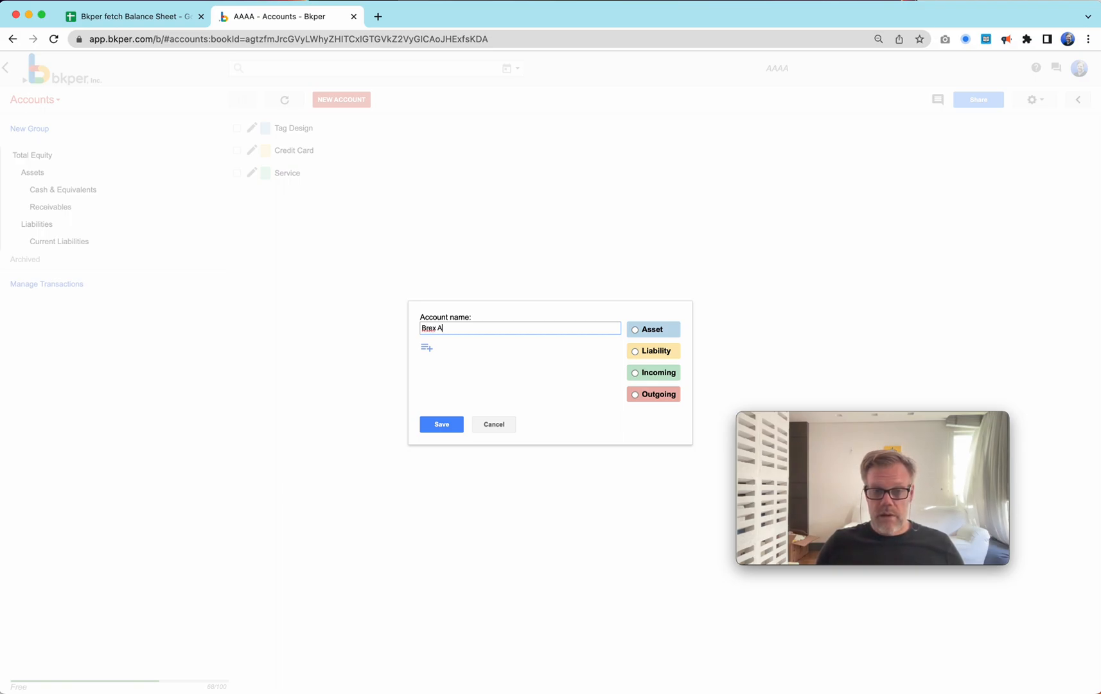
type("ccount")
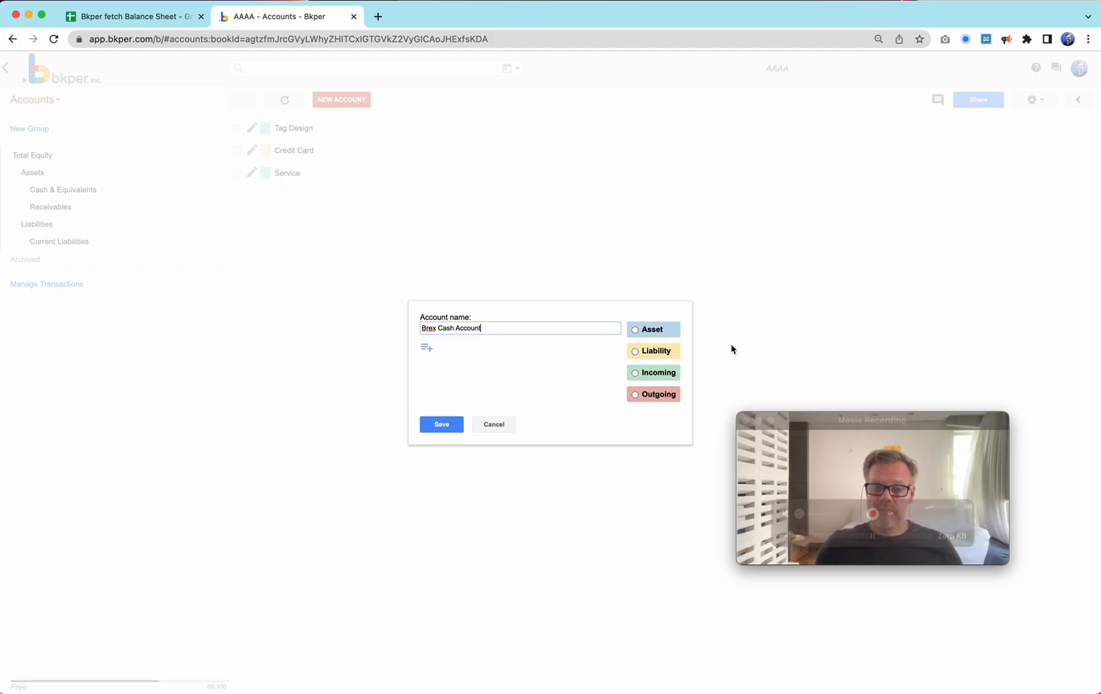
left_click(656, 351)
left_click(642, 334)
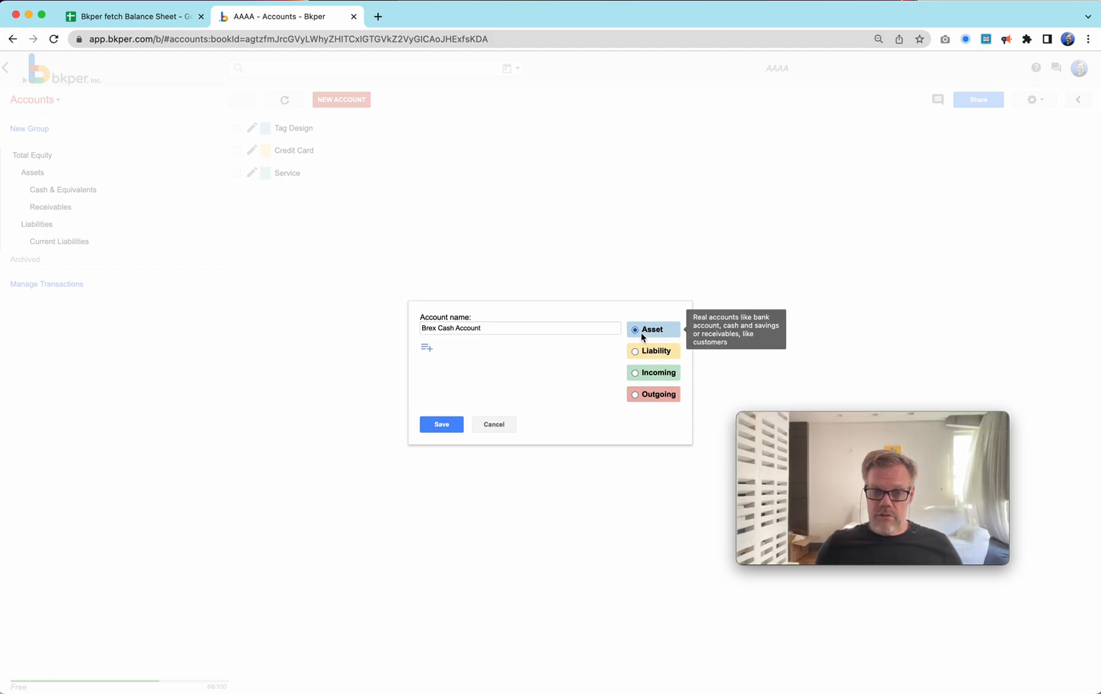
left_click(452, 426)
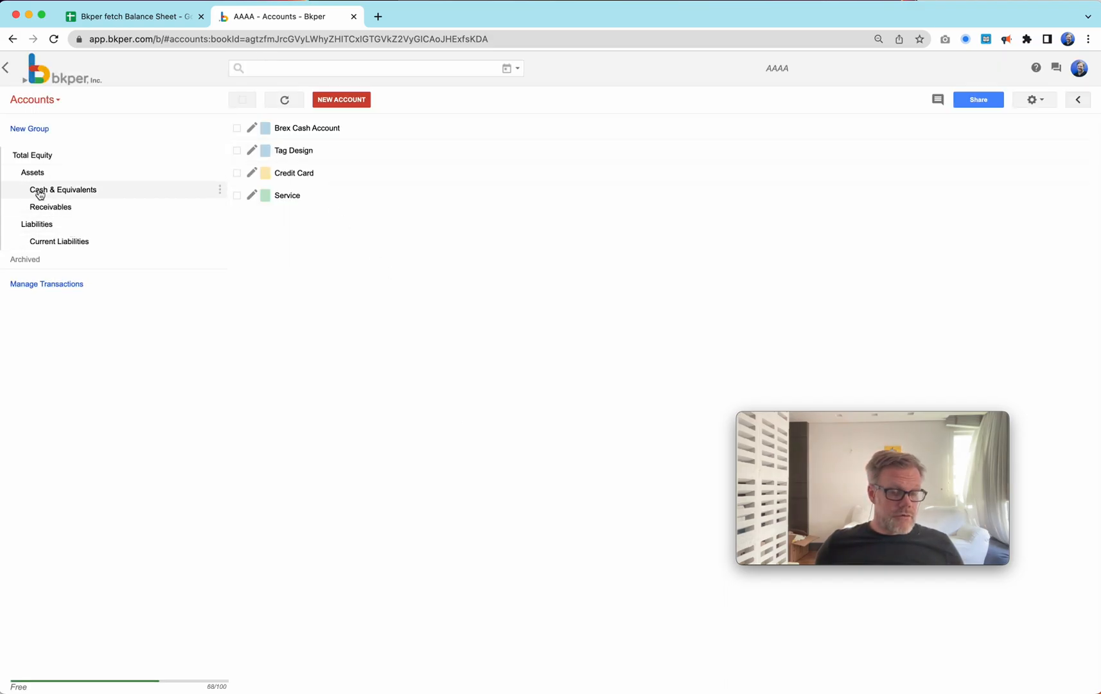
Assign Brex Cash Account to the Cash & Equivalents group and deselect the account.
left_click(236, 128)
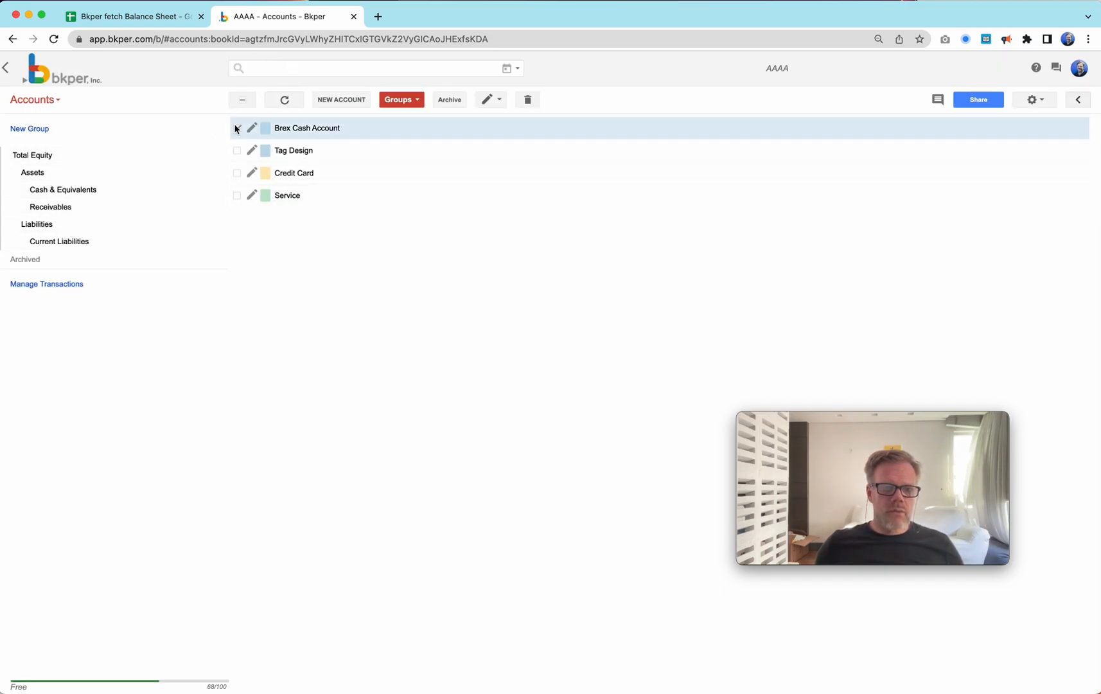
left_click(411, 100)
left_click(451, 123)
left_click(397, 166)
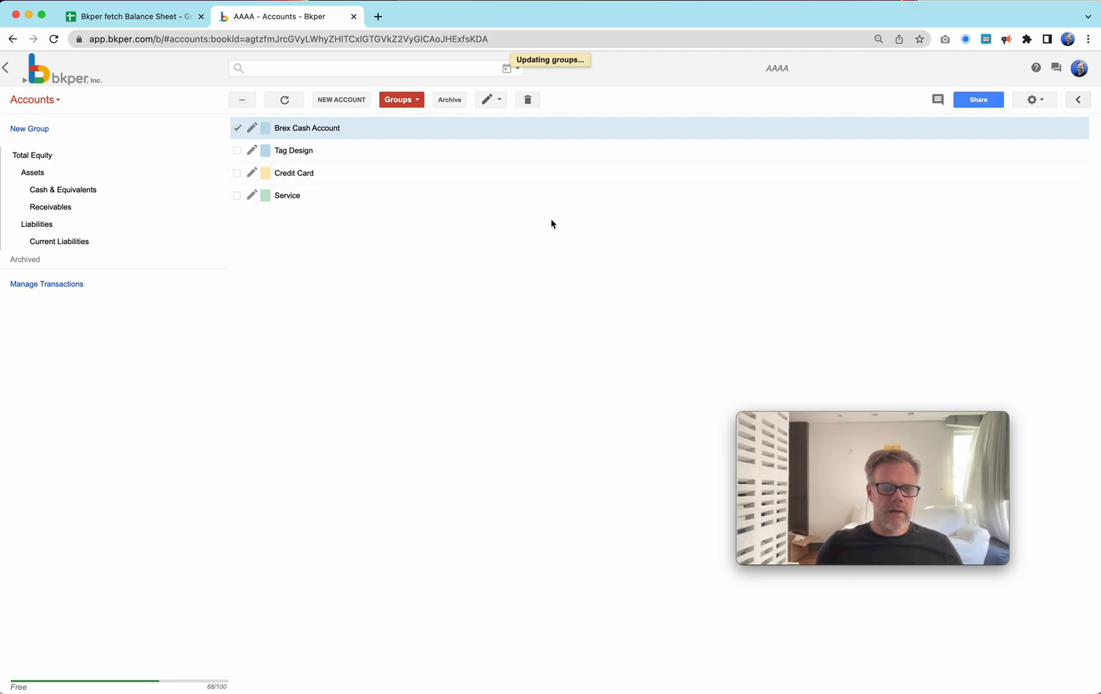
left_click(238, 129)
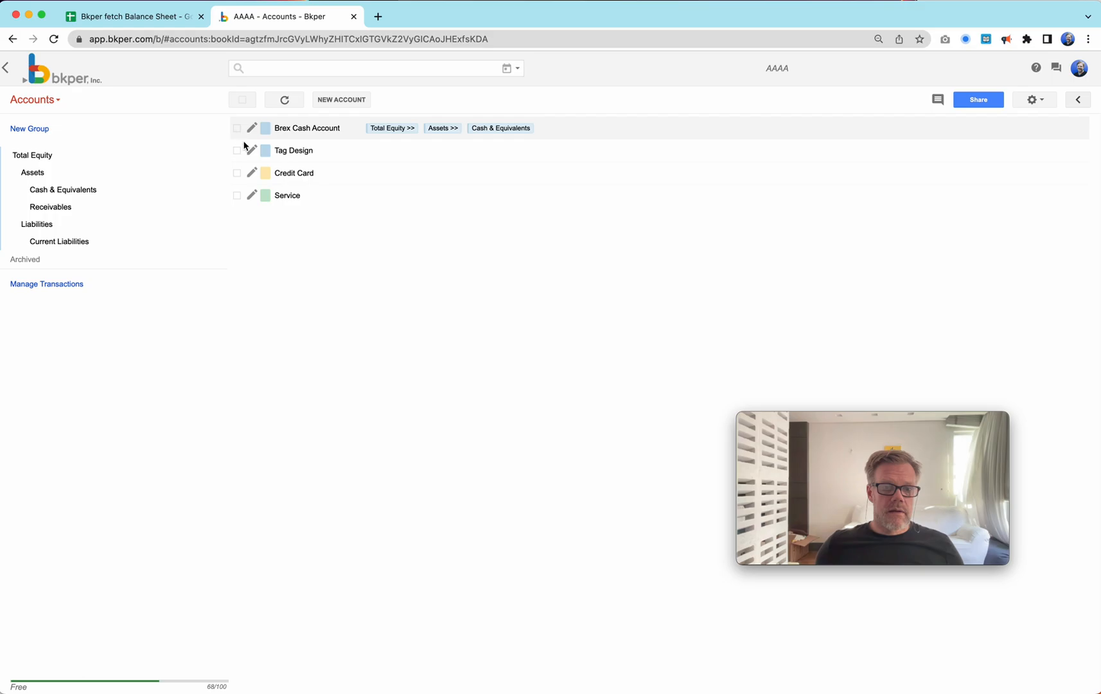
Assign the Tag Design account to the Receivables group and deselect the account.
left_click(239, 151)
left_click(415, 104)
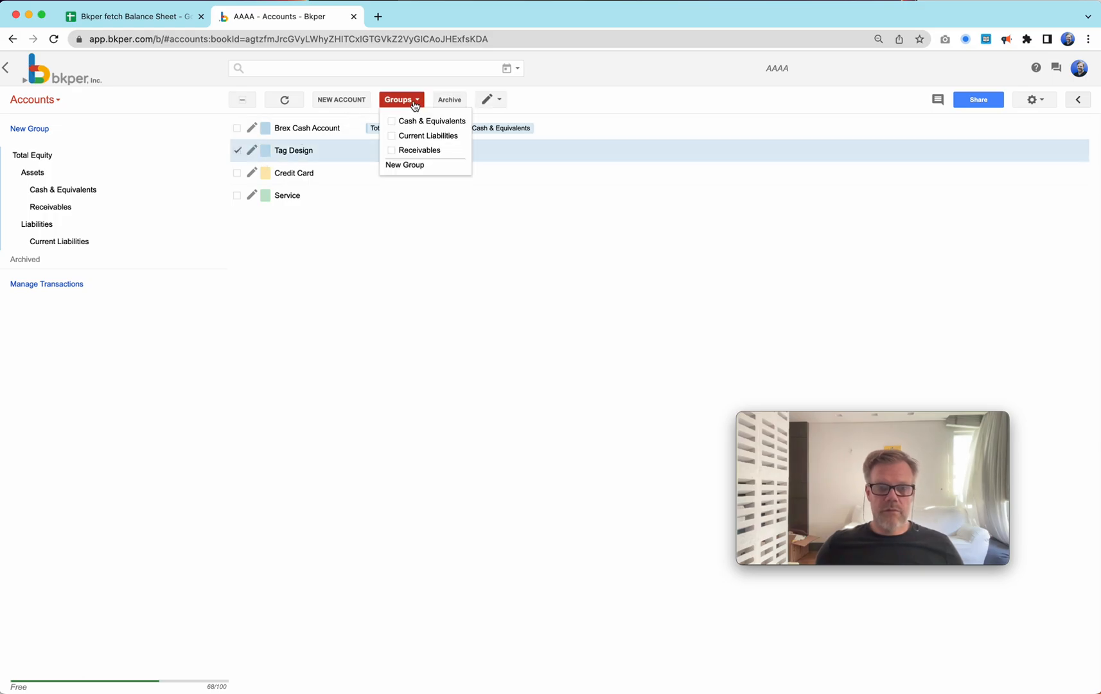
left_click(430, 152)
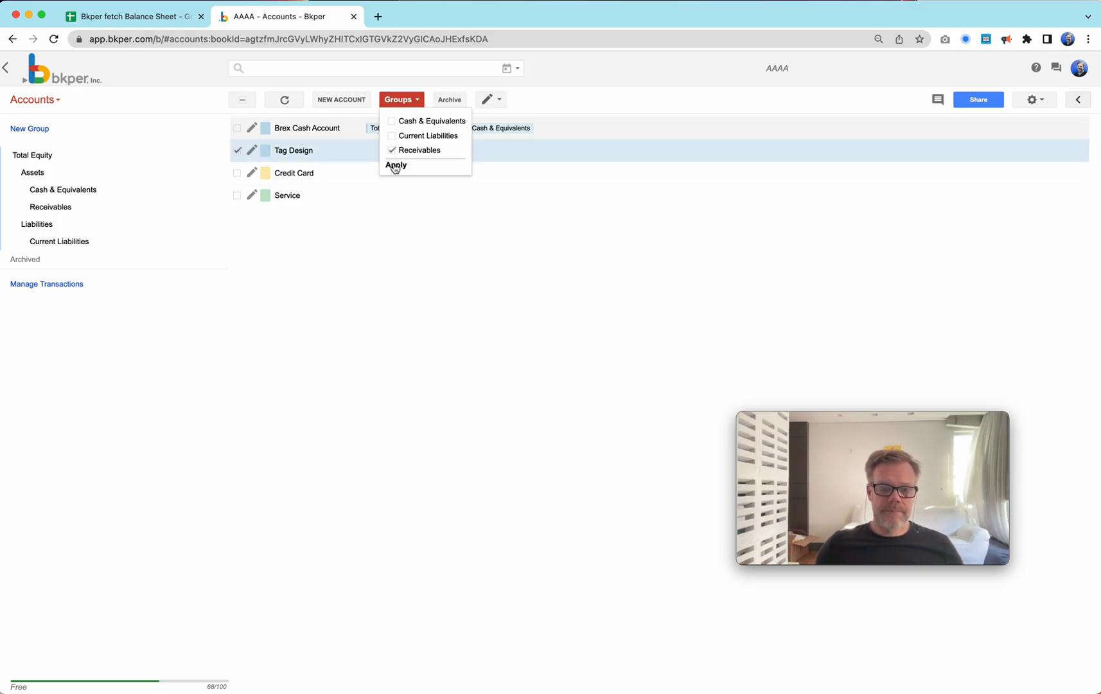
left_click(393, 165)
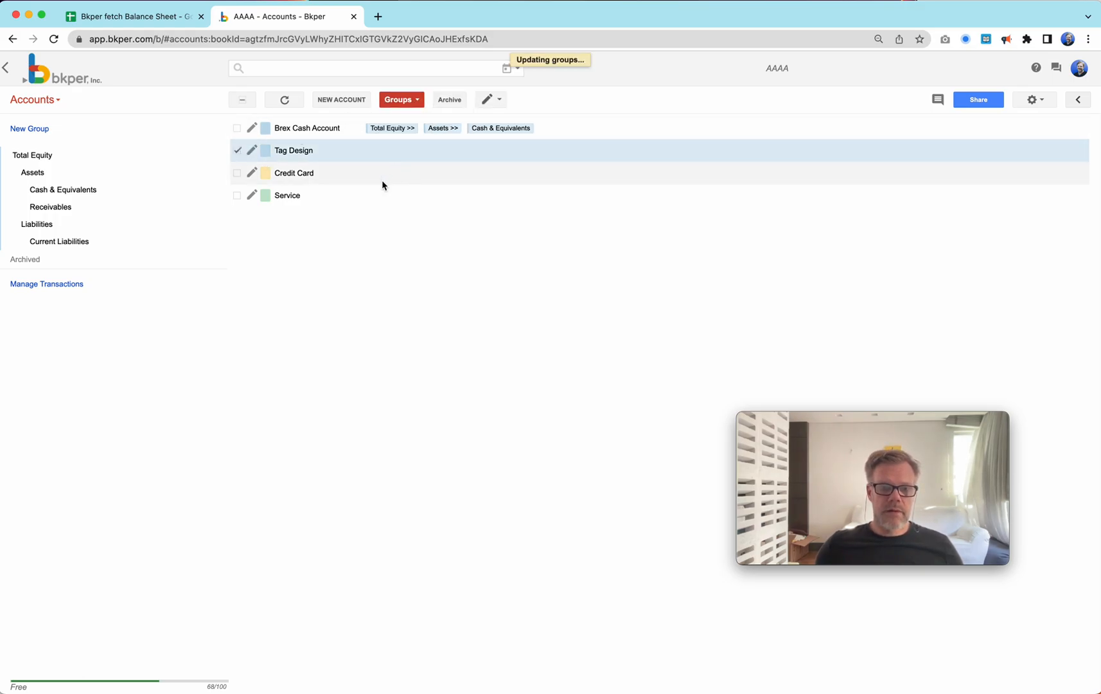
left_click(238, 152)
Assign the Credit Card account to the Current Liabilities group and deselect the account.
left_click(237, 173)
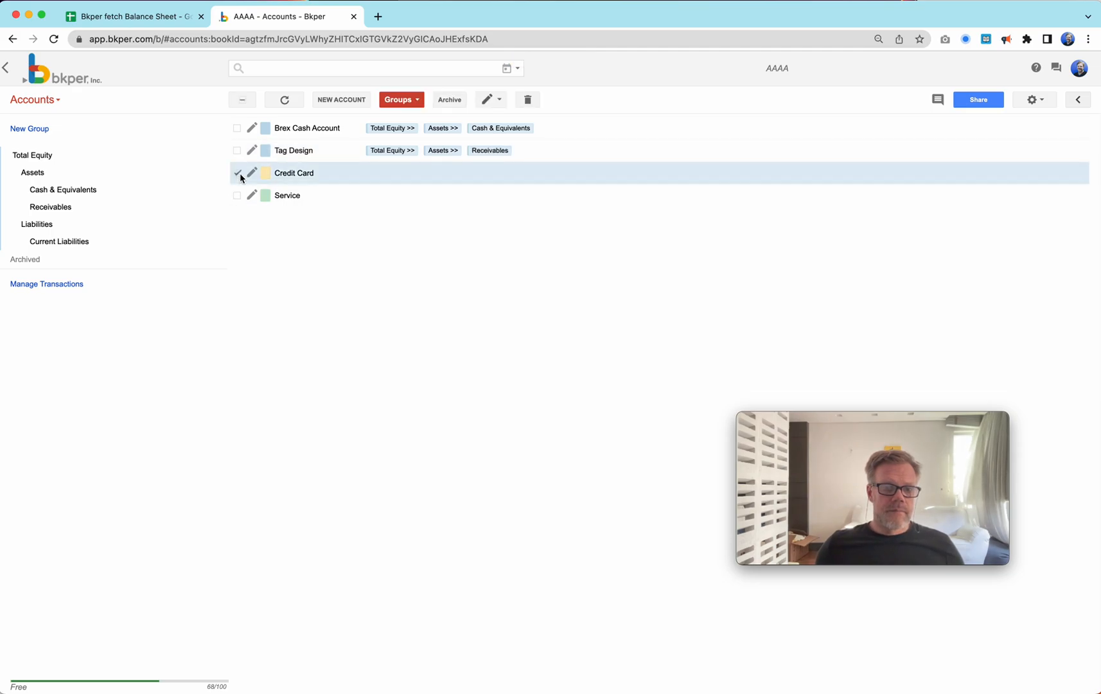
left_click(419, 108)
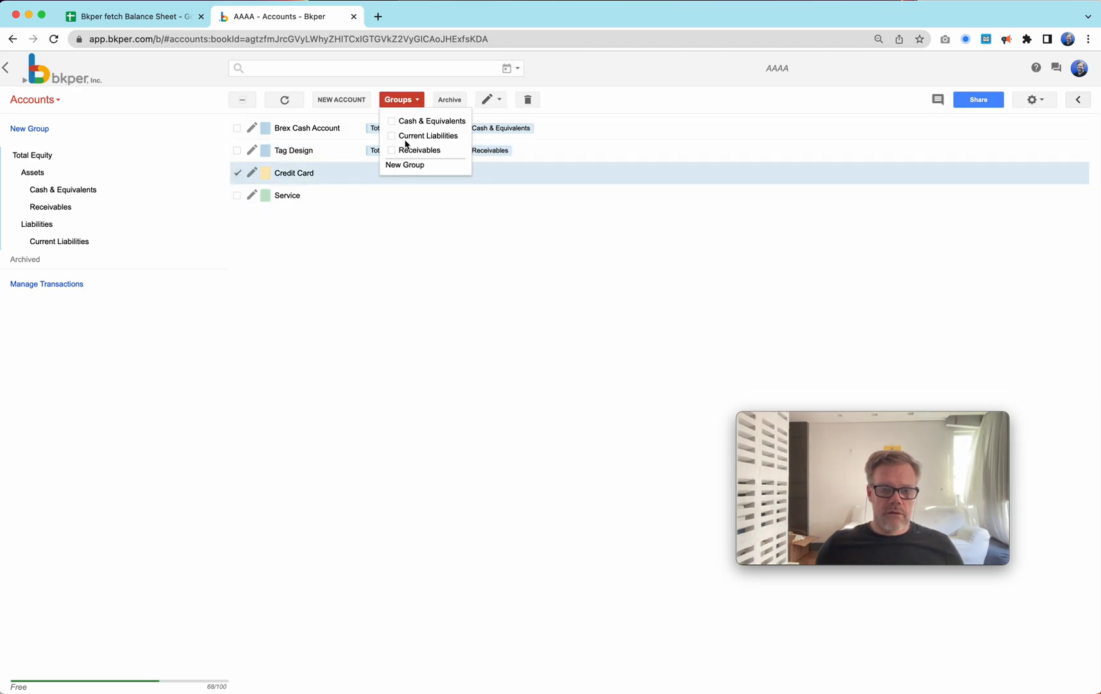
left_click(406, 137)
left_click(404, 165)
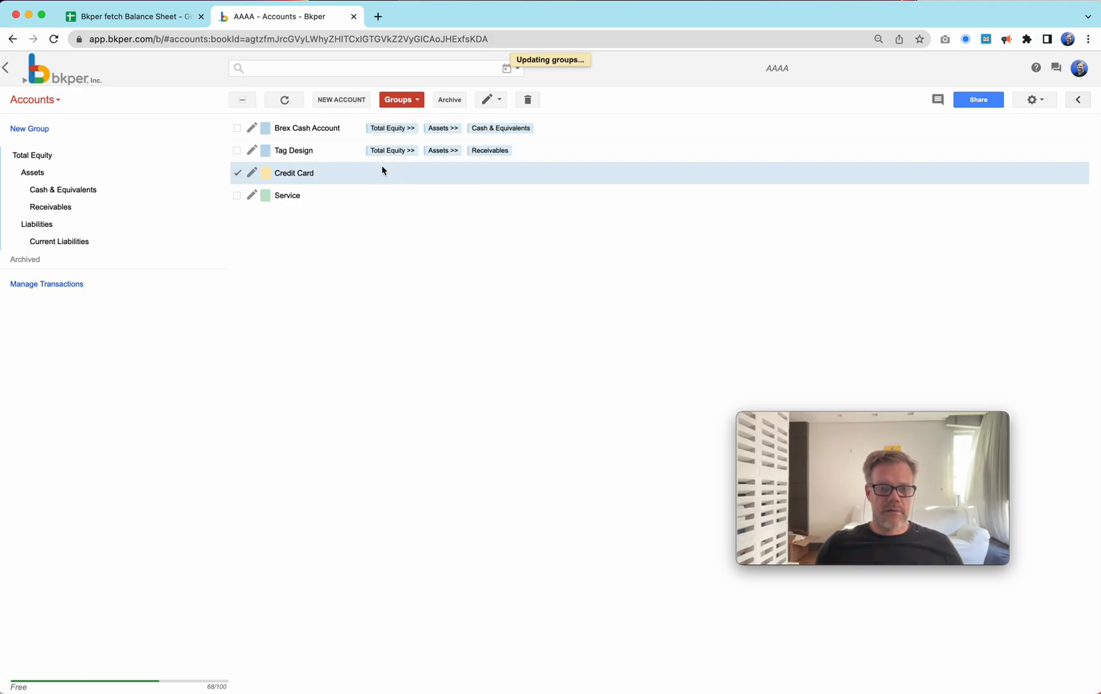
left_click(239, 174)
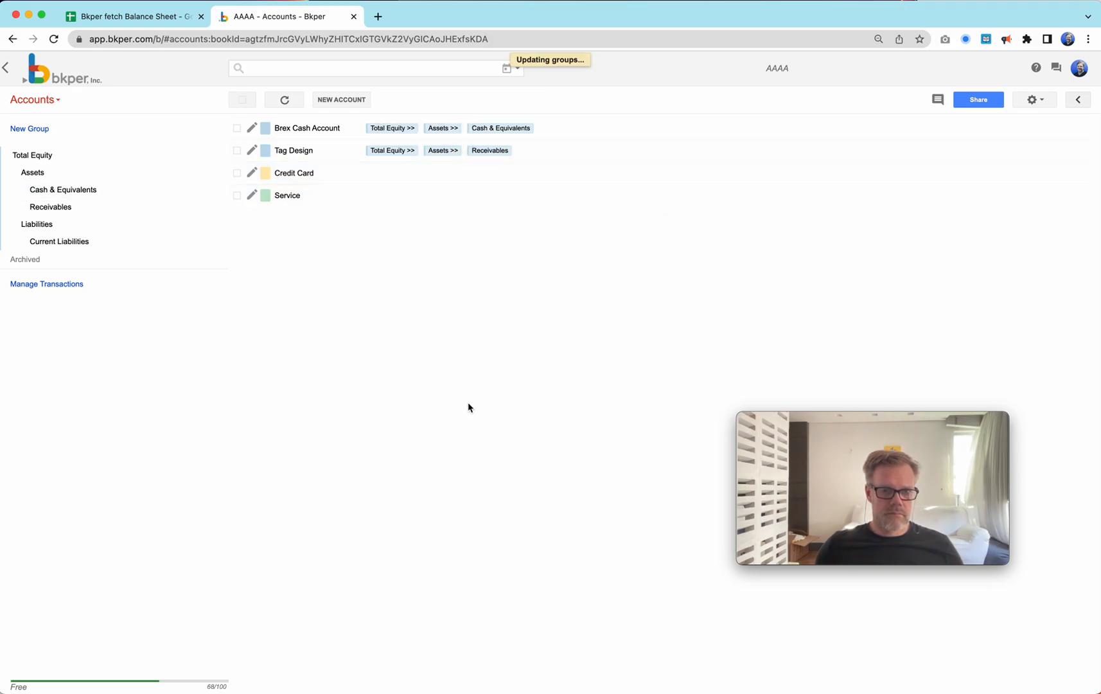
Switch the book to its transactions view and expand the Total Equity, Assets and Liabilities groups.
left_click(38, 101)
left_click(46, 120)
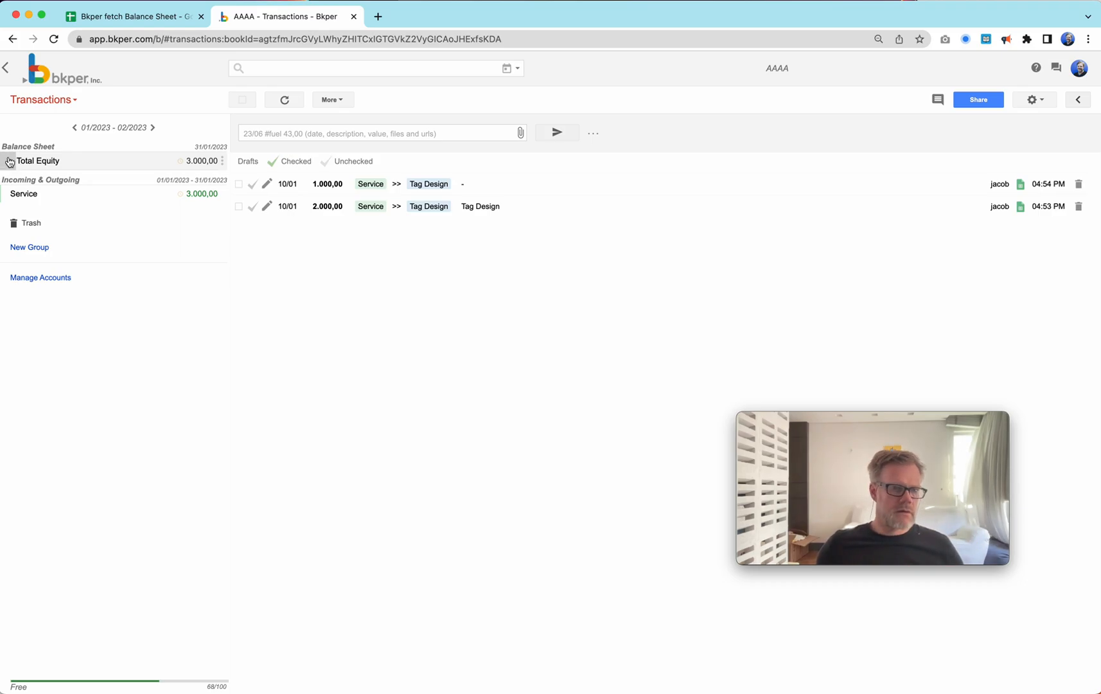
left_click(8, 163)
left_click(21, 179)
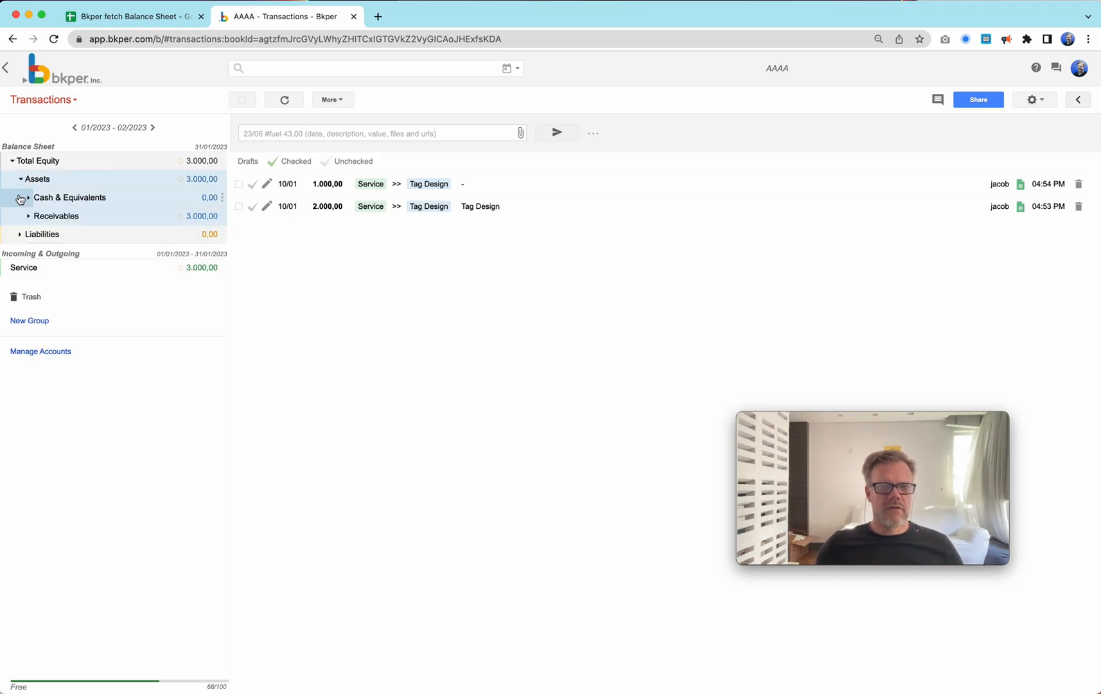
left_click(20, 234)
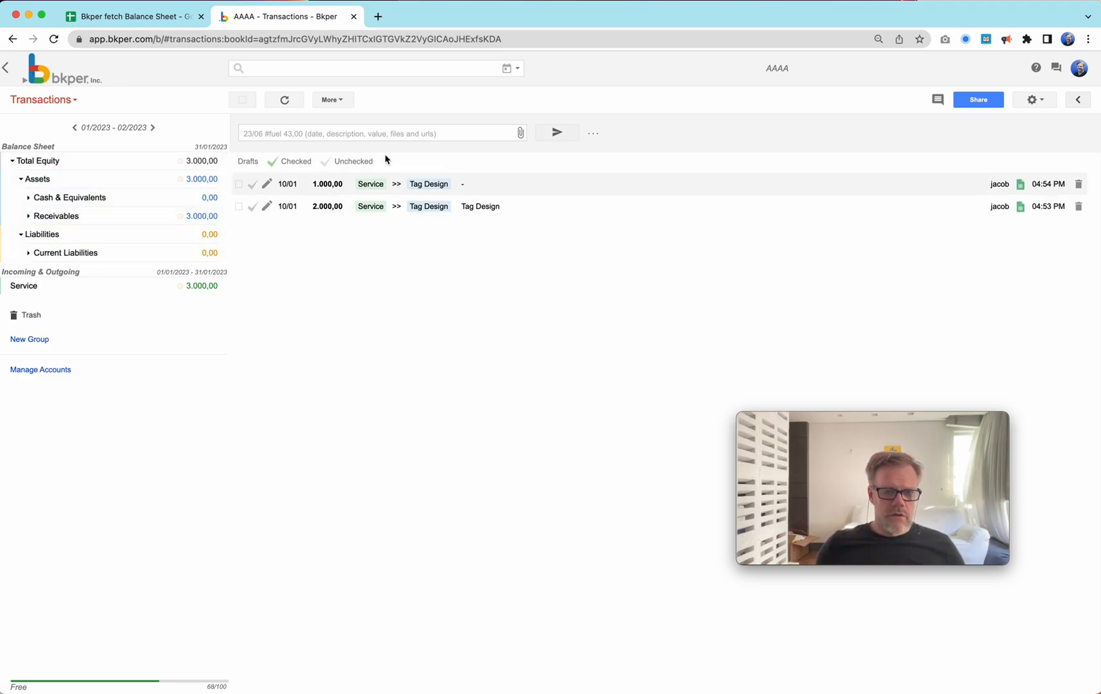
Record a transaction of 2500 from Tag Design to Brex Cash Account dated 10/01/2023.
left_click(593, 134)
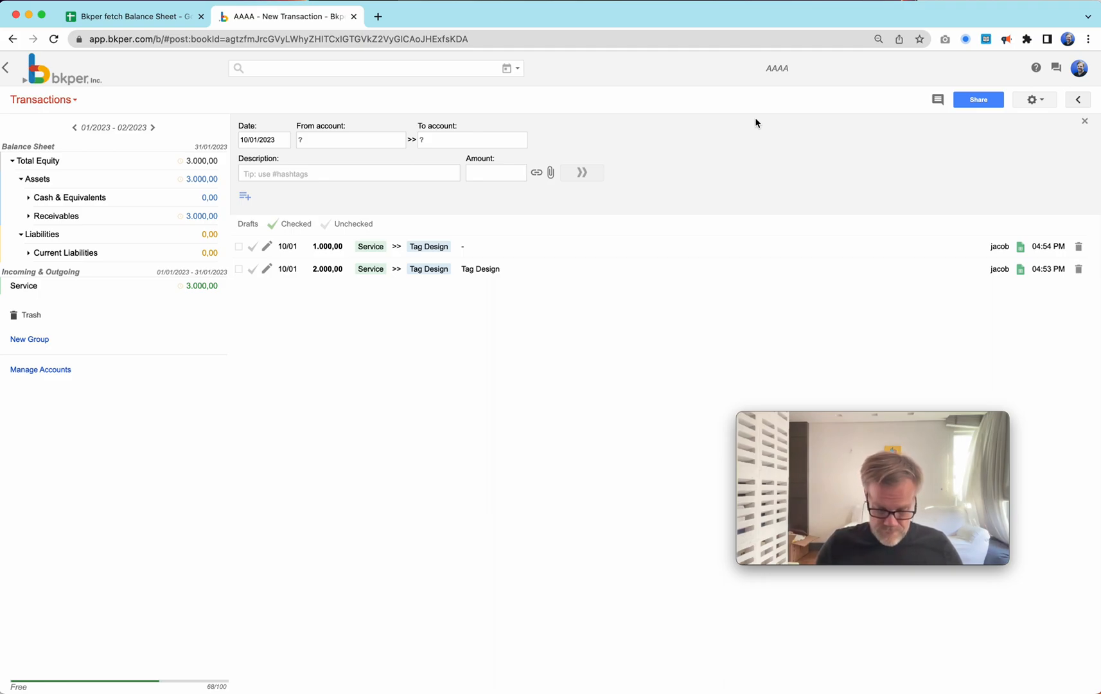
left_click(363, 140)
type("ta")
left_click(340, 156)
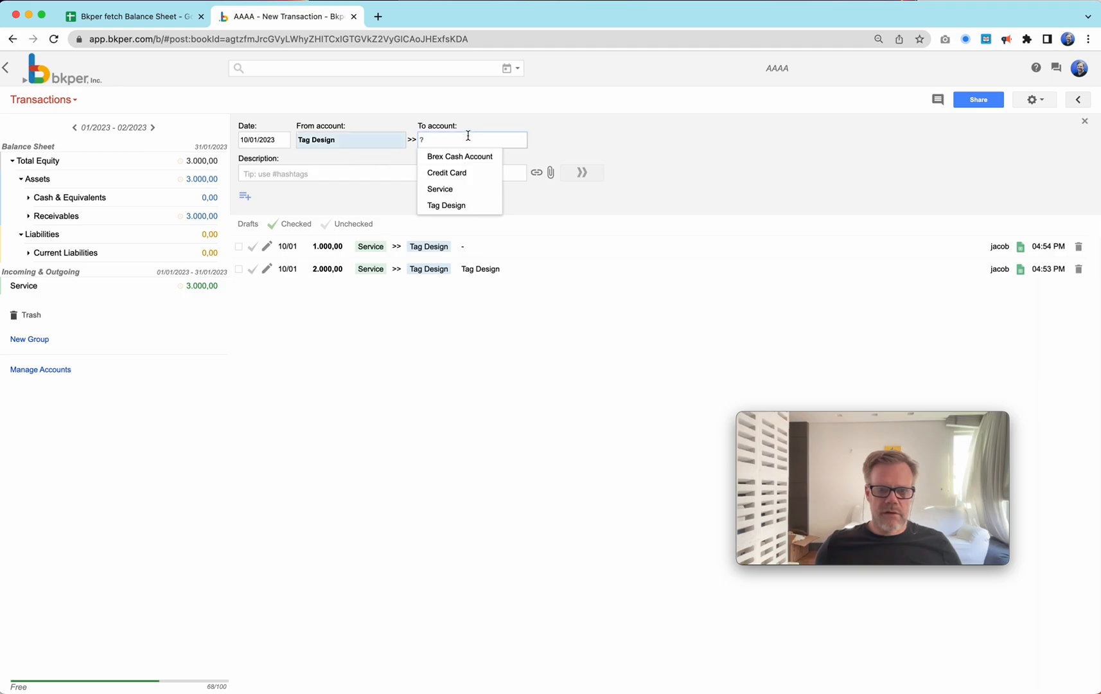
left_click(467, 156)
left_click(494, 173)
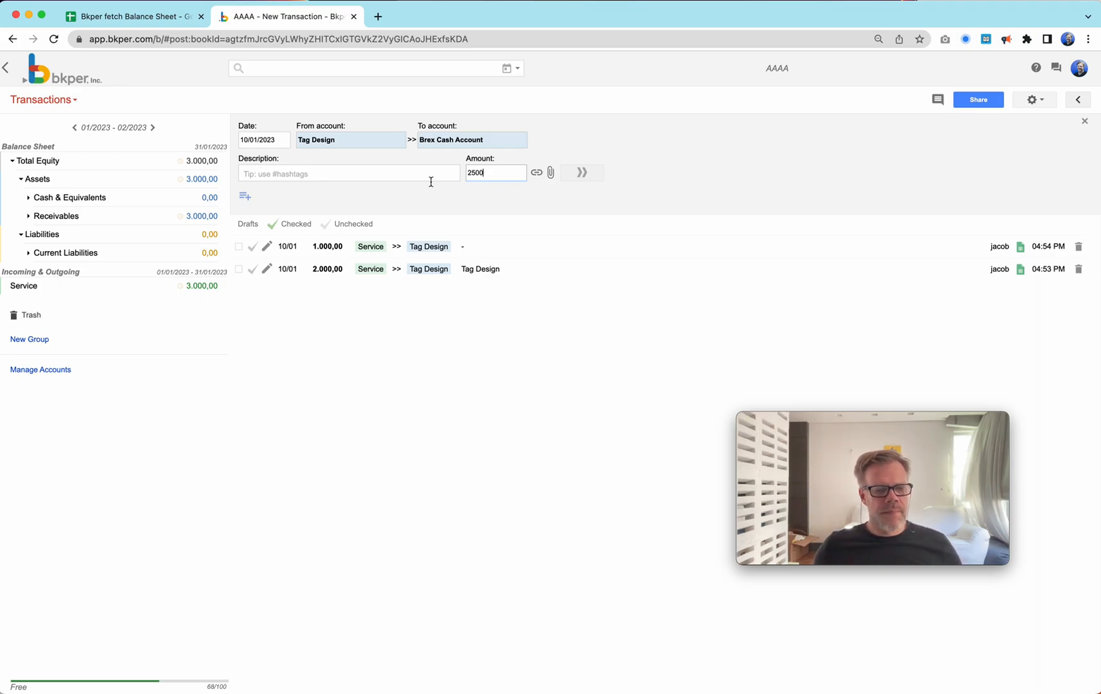
left_click(580, 173)
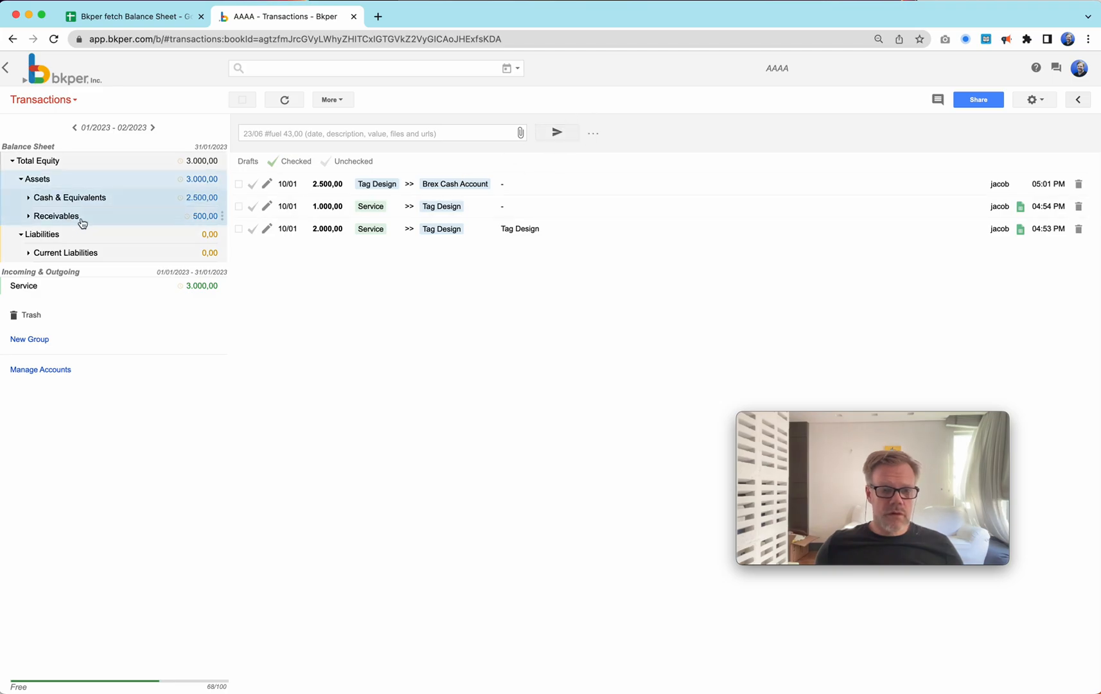
Start a new transaction from Credit Card to Software, creating Software as an Outgoing account.
left_click(596, 136)
left_click(346, 139)
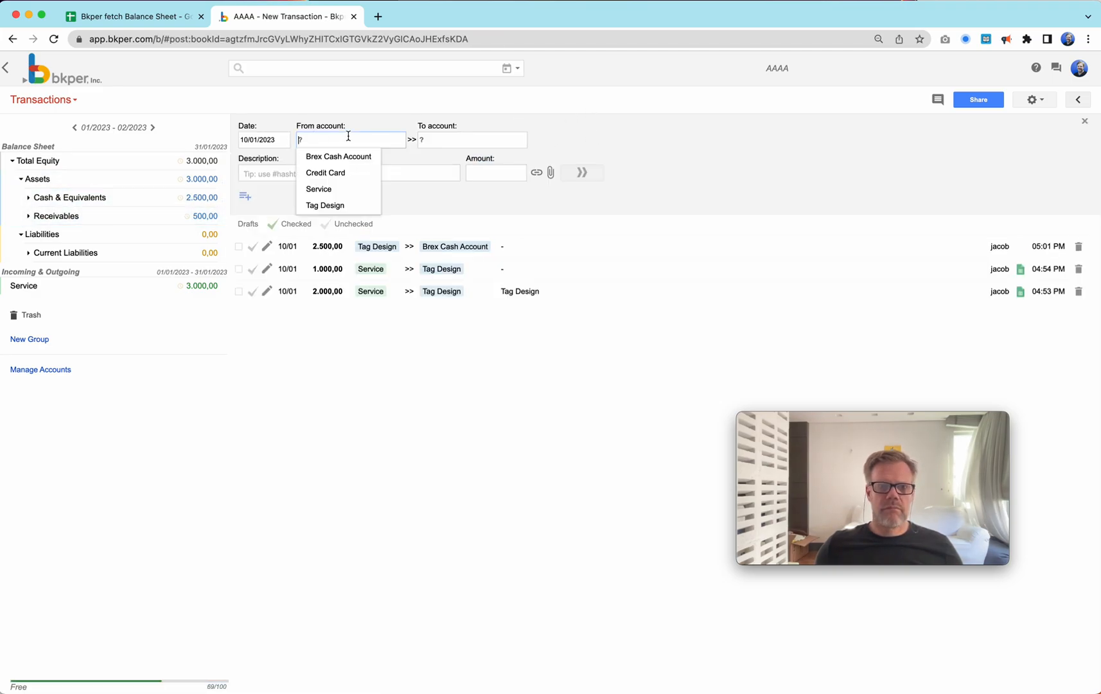
left_click(339, 173)
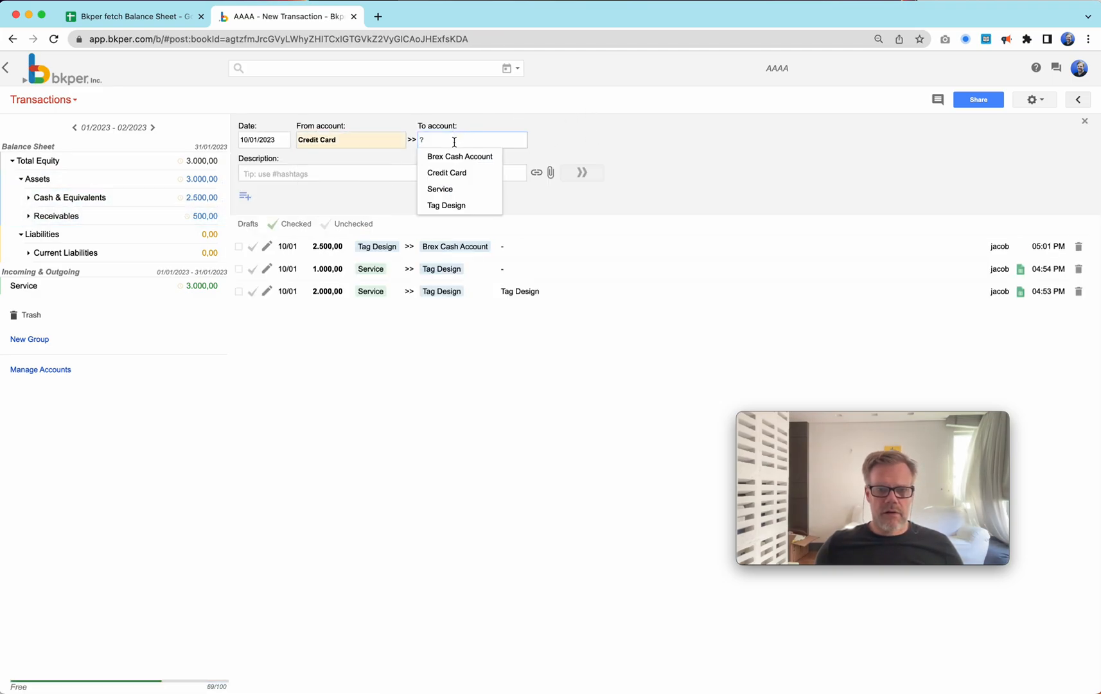
type("Software")
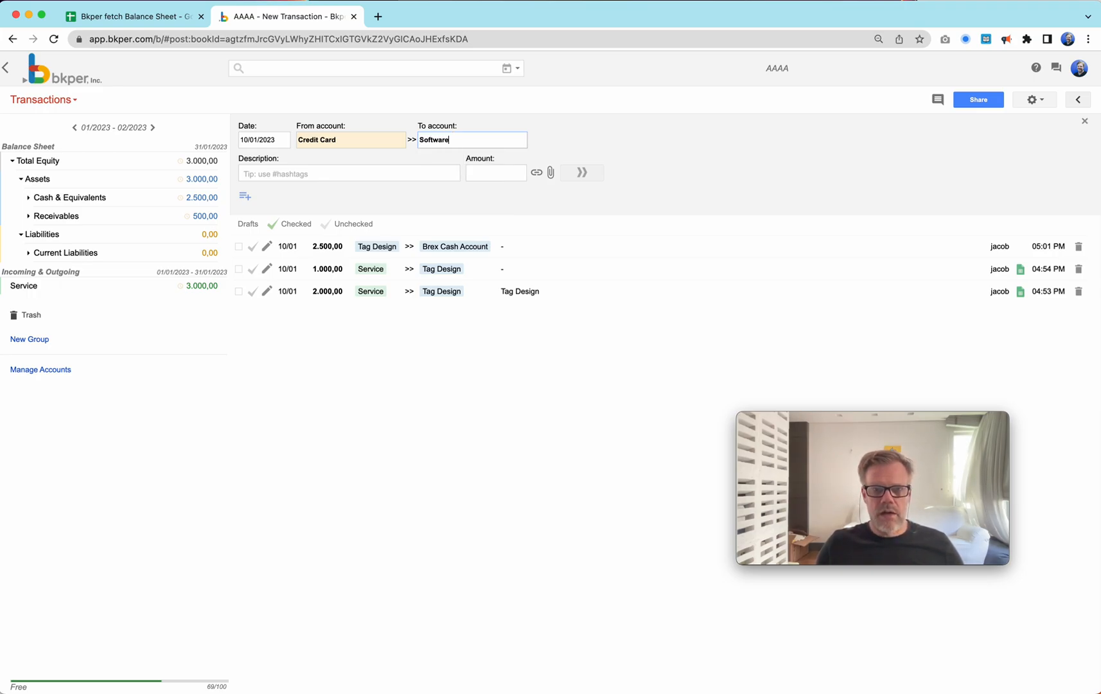
left_click(325, 134)
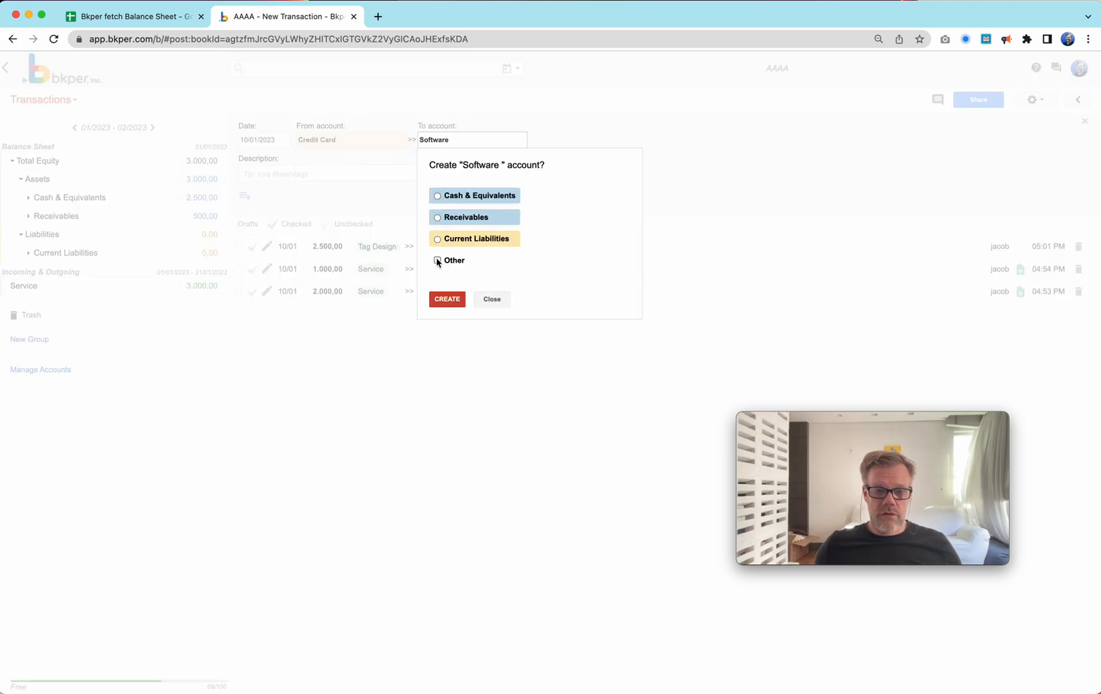
left_click(437, 261)
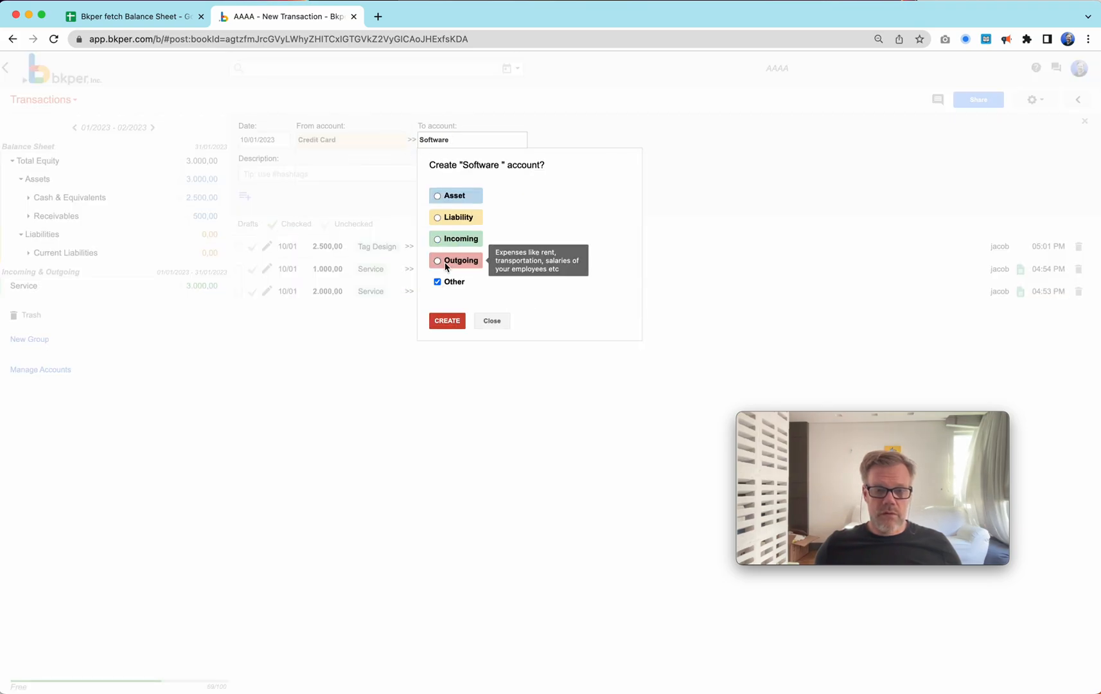
left_click(448, 320)
Give the transaction the description "subscription" and the amount 14, and record it.
left_click(285, 170)
type("subscription")
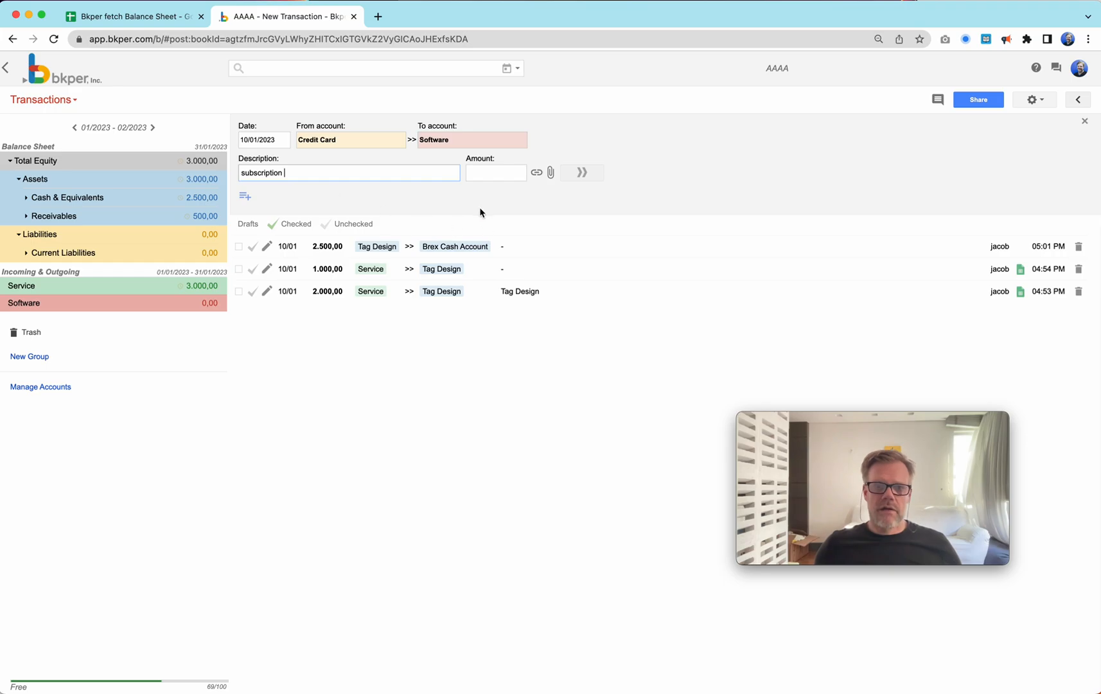
left_click(488, 174)
type("14")
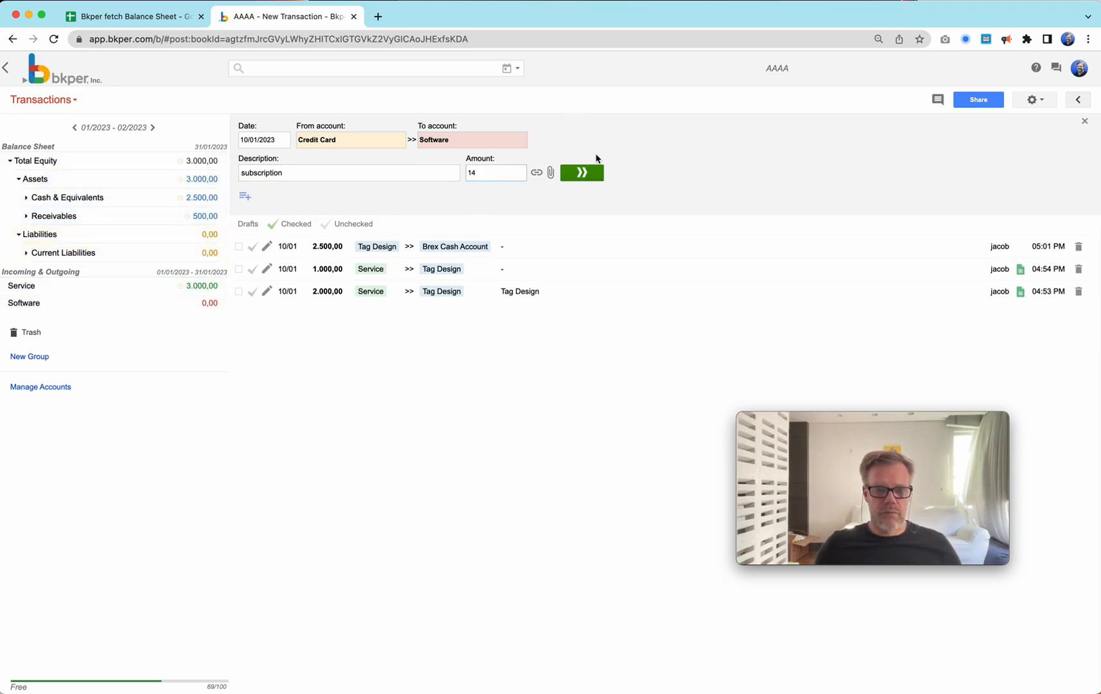
left_click(587, 174)
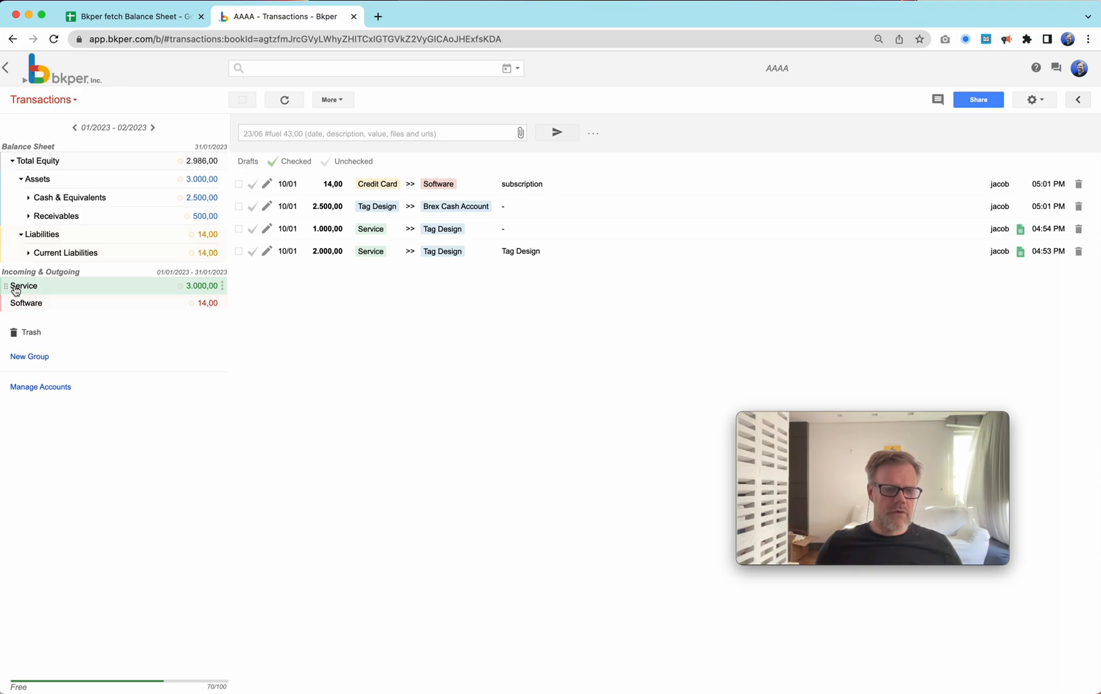
left_click_drag(24, 295, 33, 166)
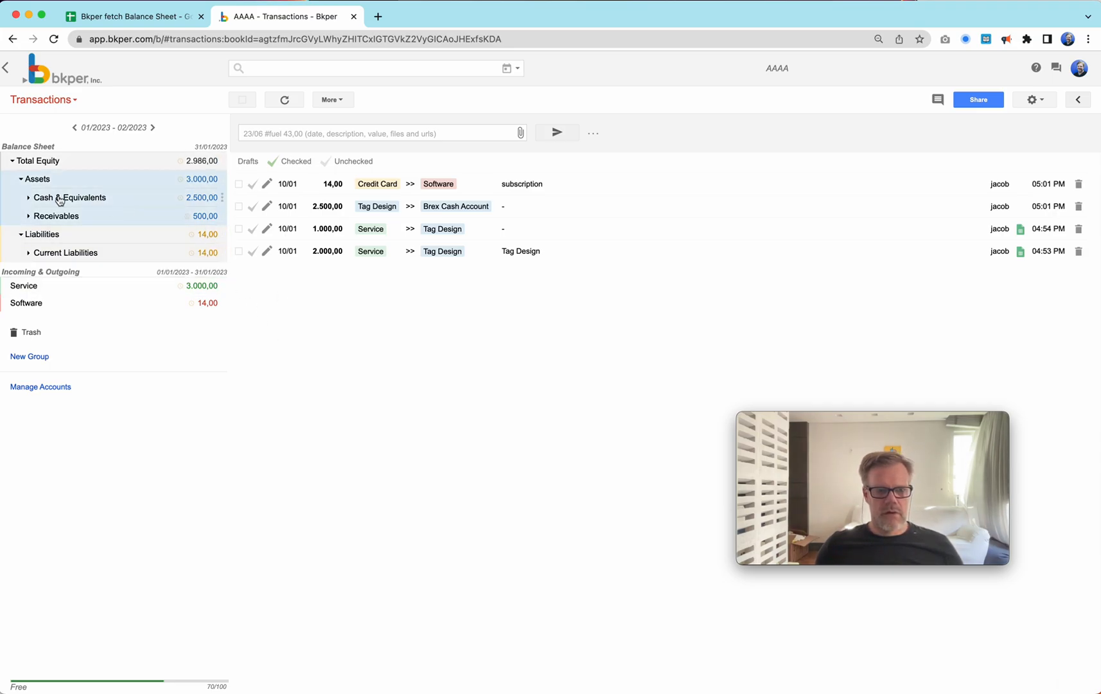
Switch to the Google Sheets spreadsheet, set the Bkper fetch to Balances and clear its query.
left_click(120, 13)
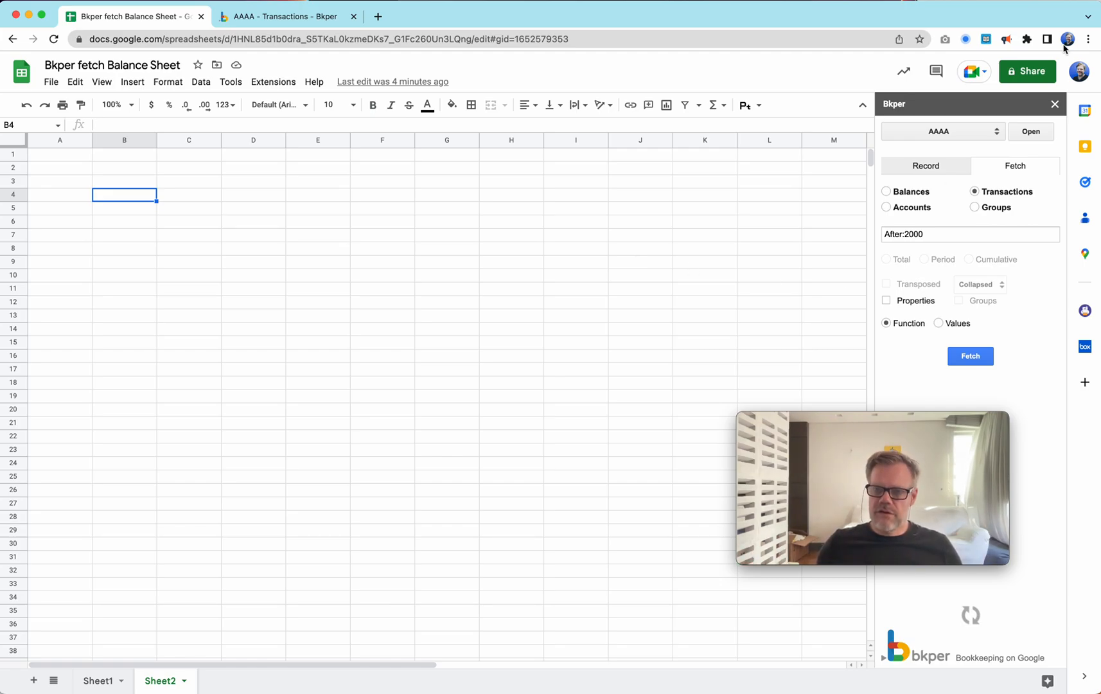
left_click(887, 192)
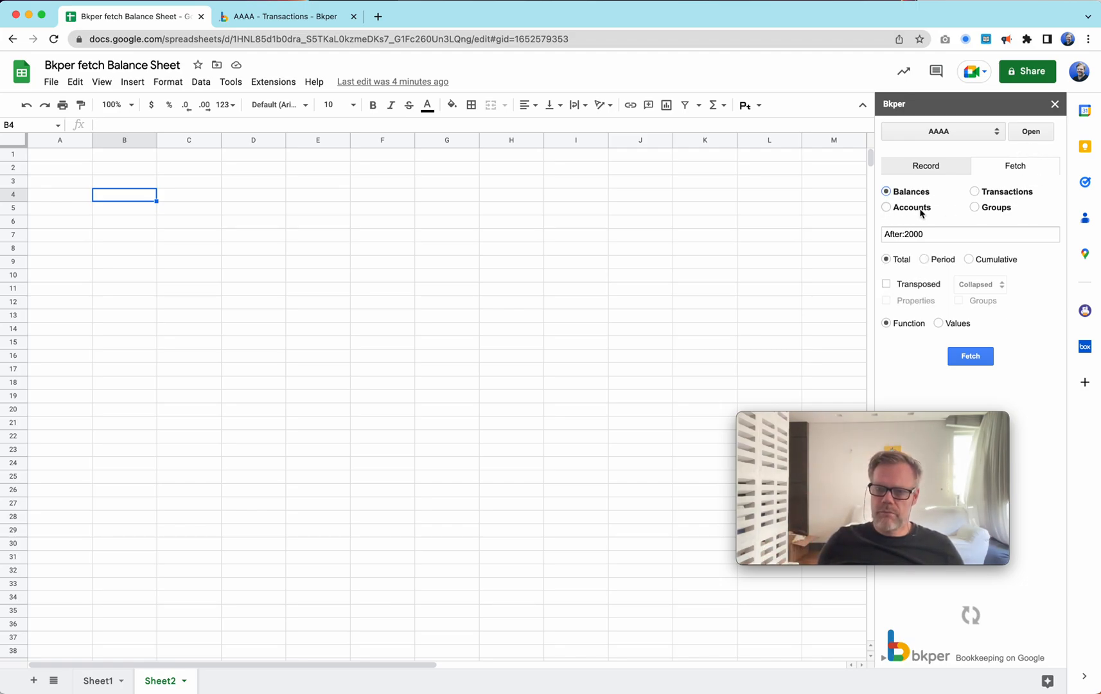
left_click_drag(925, 234, 851, 237)
key("BackSpace")
type("tota")
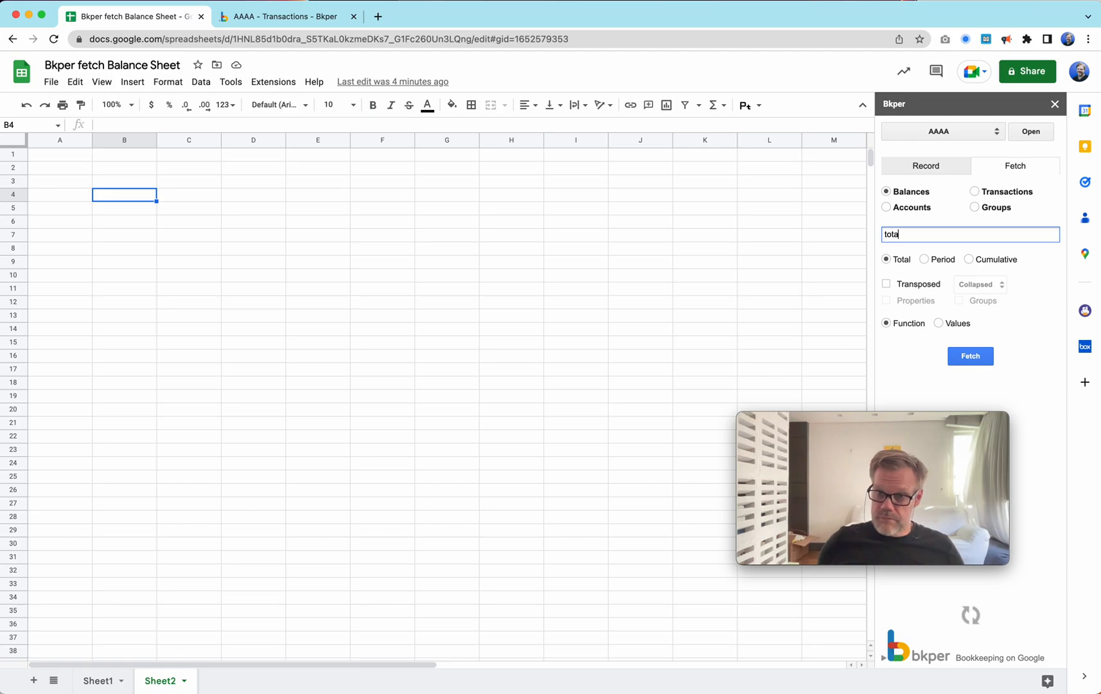
key("BackSpace")
key("BackSpace")
key("BackSpace")
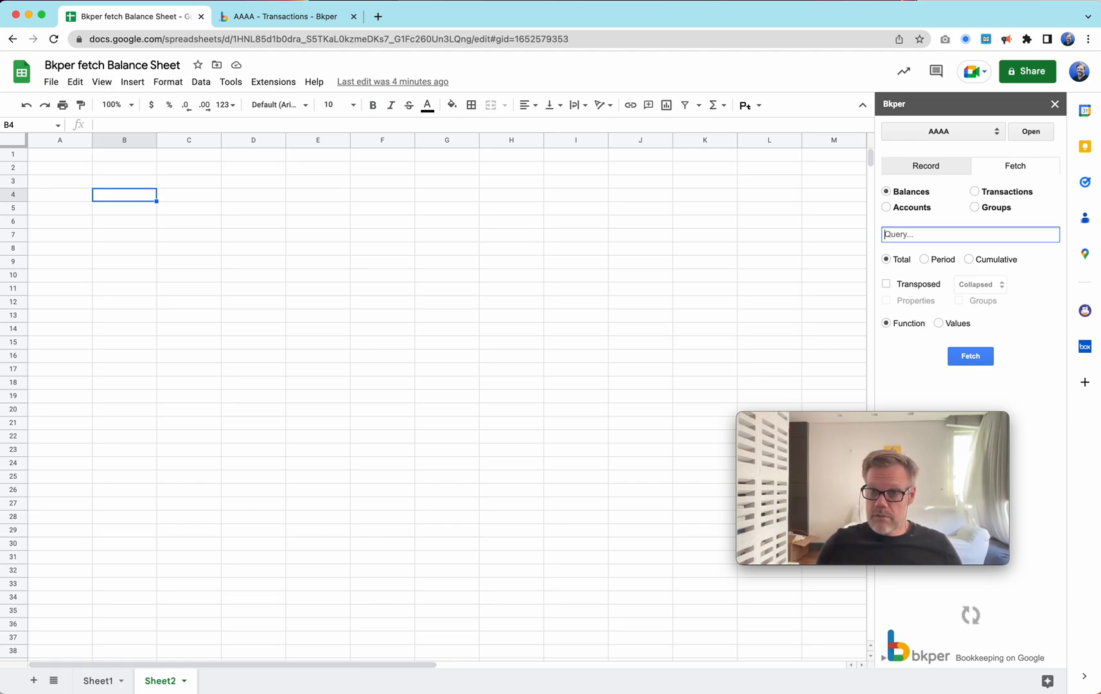
Refresh the Bkper add-on and fetch the total balances for group:'Total Equity' into cell B4 of Sheet2.
left_click(1038, 404)
left_click(970, 616)
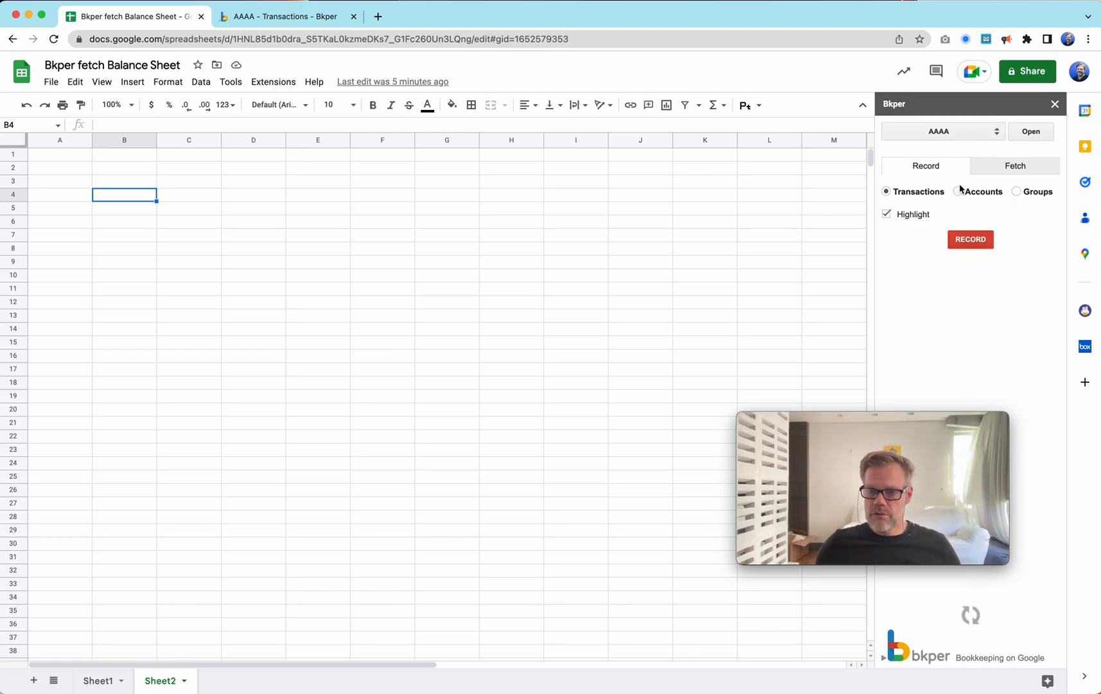
left_click(1019, 169)
left_click(900, 234)
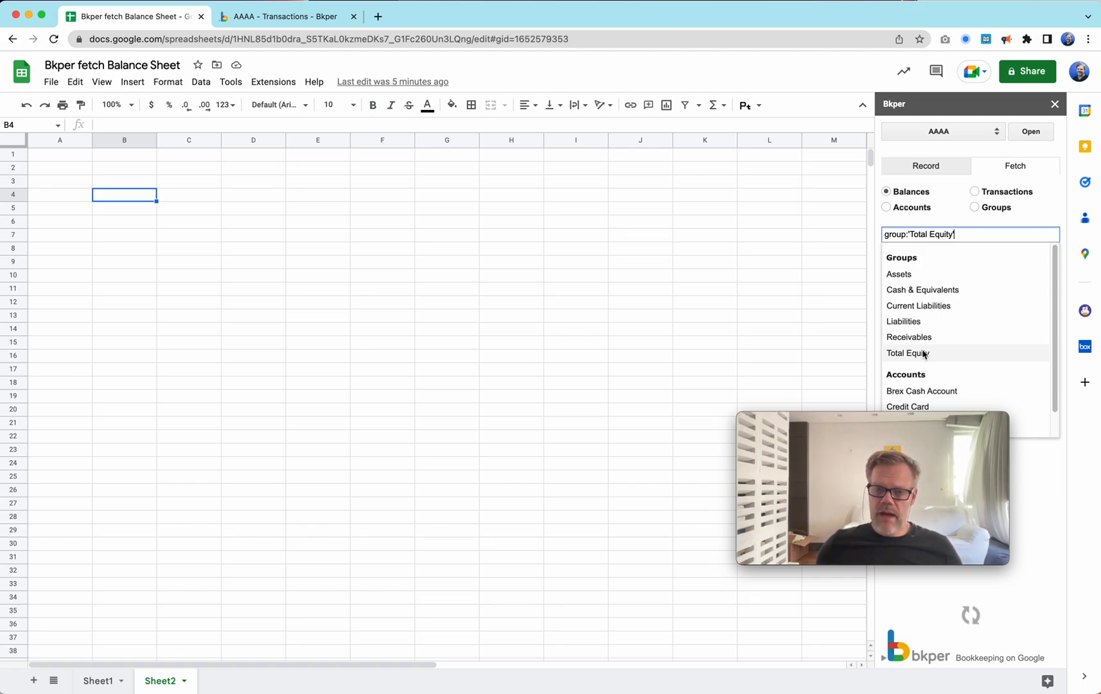
left_click(923, 353)
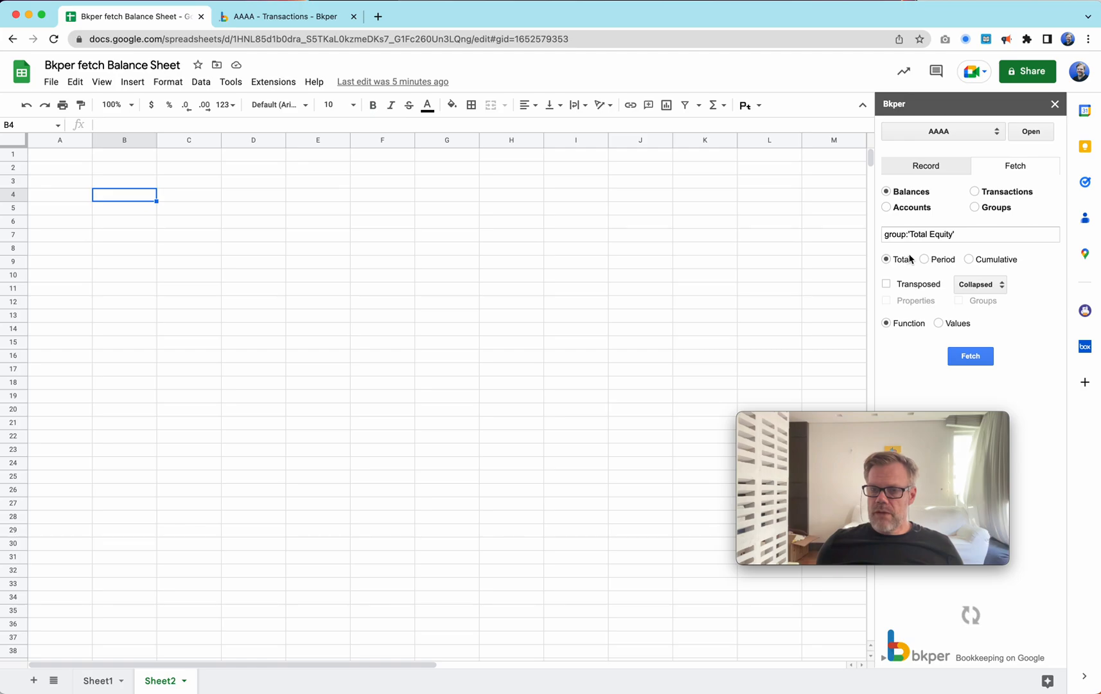
left_click(977, 360)
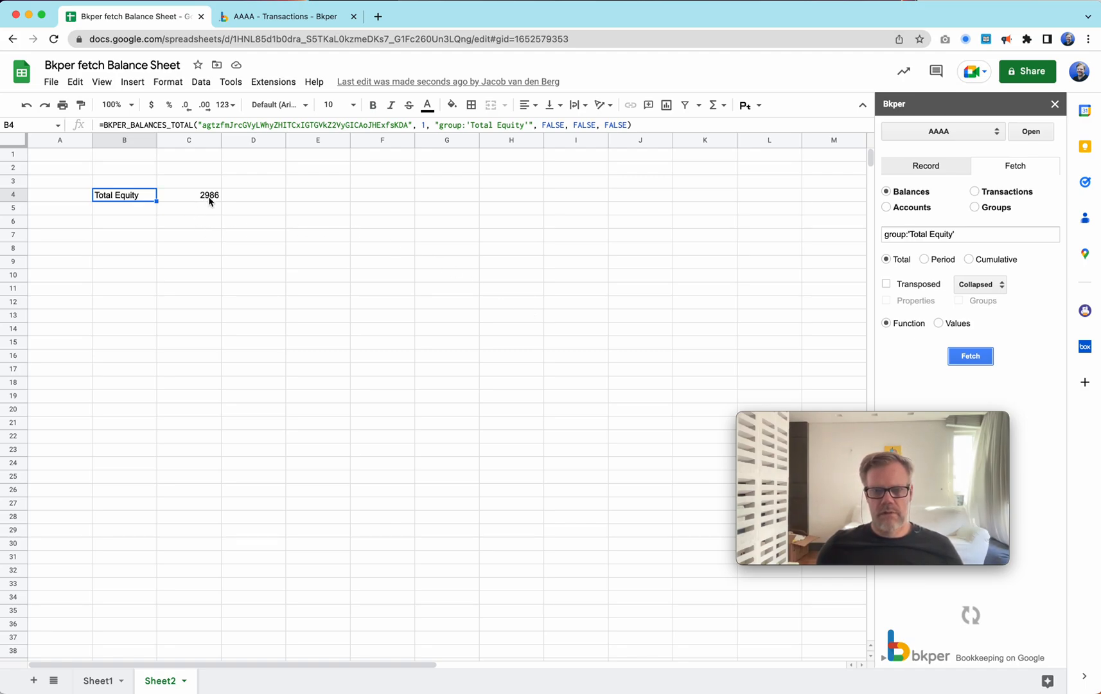
Check the Total Equity group's balances and subgroups in the Bkper book and return to the spreadsheet.
left_click(112, 212)
left_click(133, 225)
left_click(101, 251)
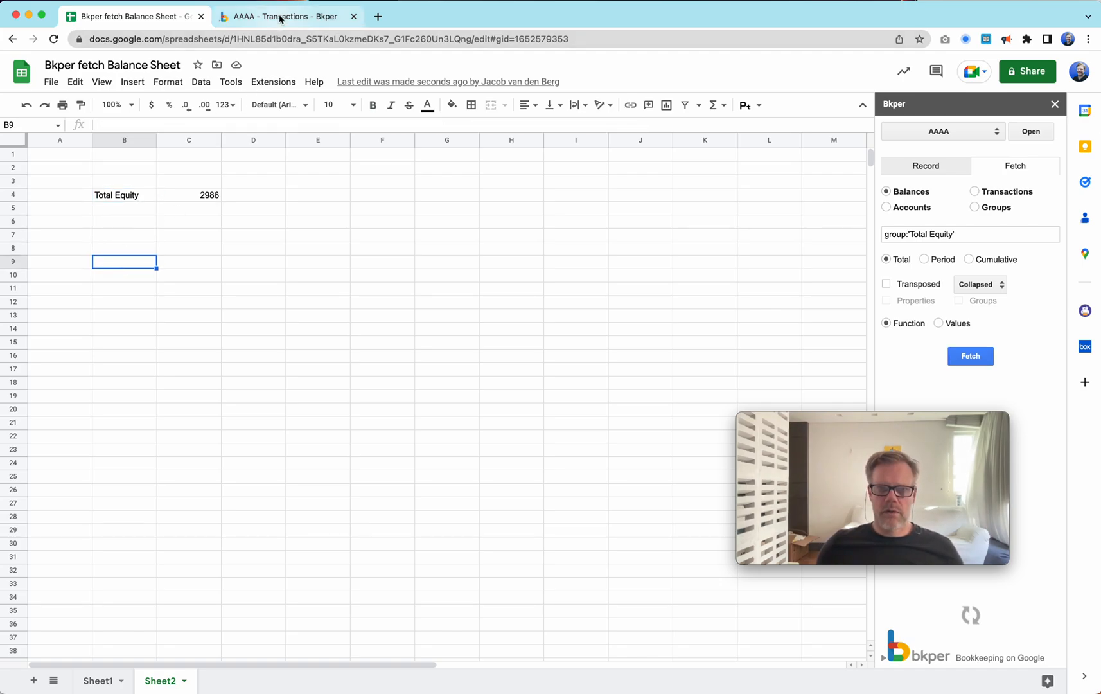
left_click(277, 16)
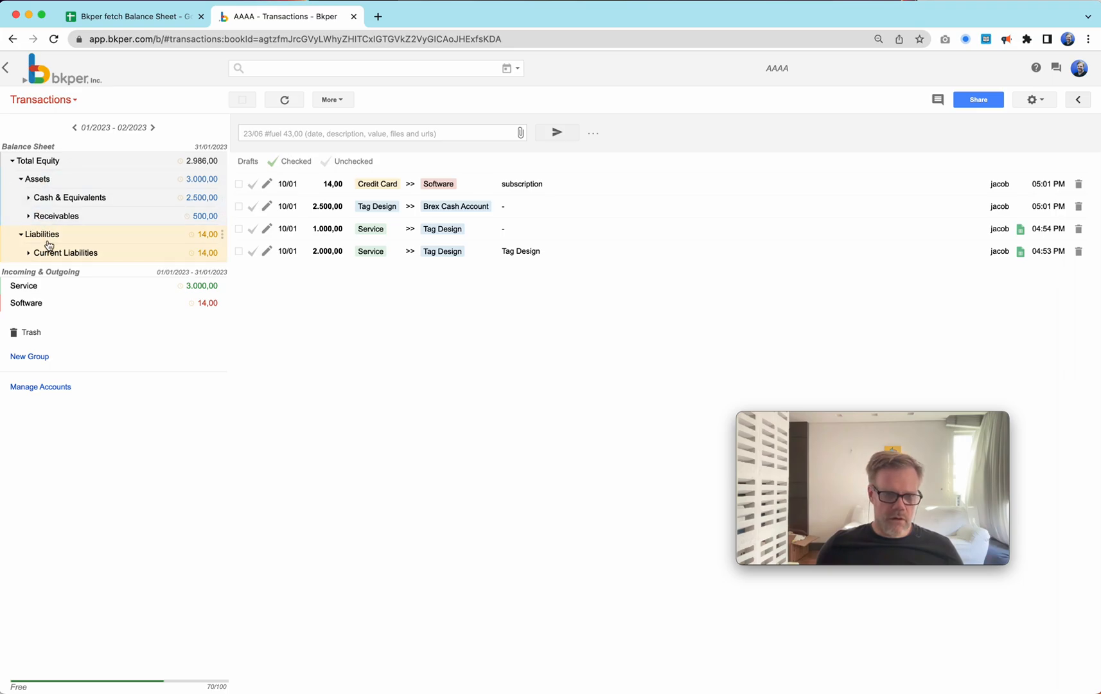
left_click(141, 19)
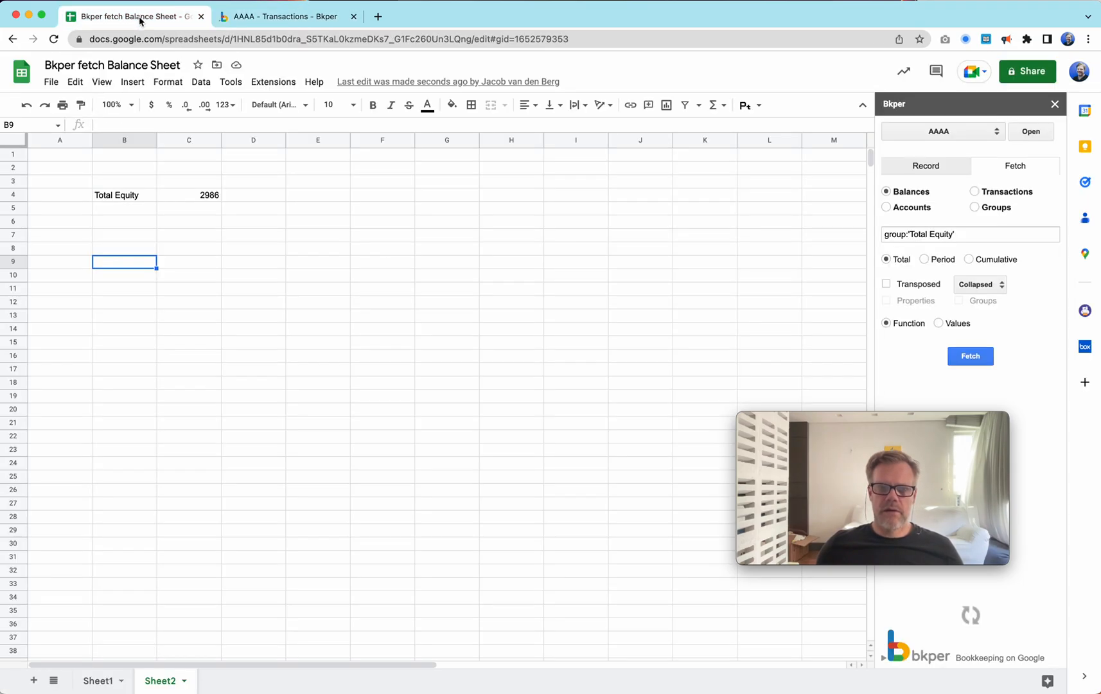
Fetch the Total Equity balances into cell B4 again with the Expanded option.
left_click(114, 195)
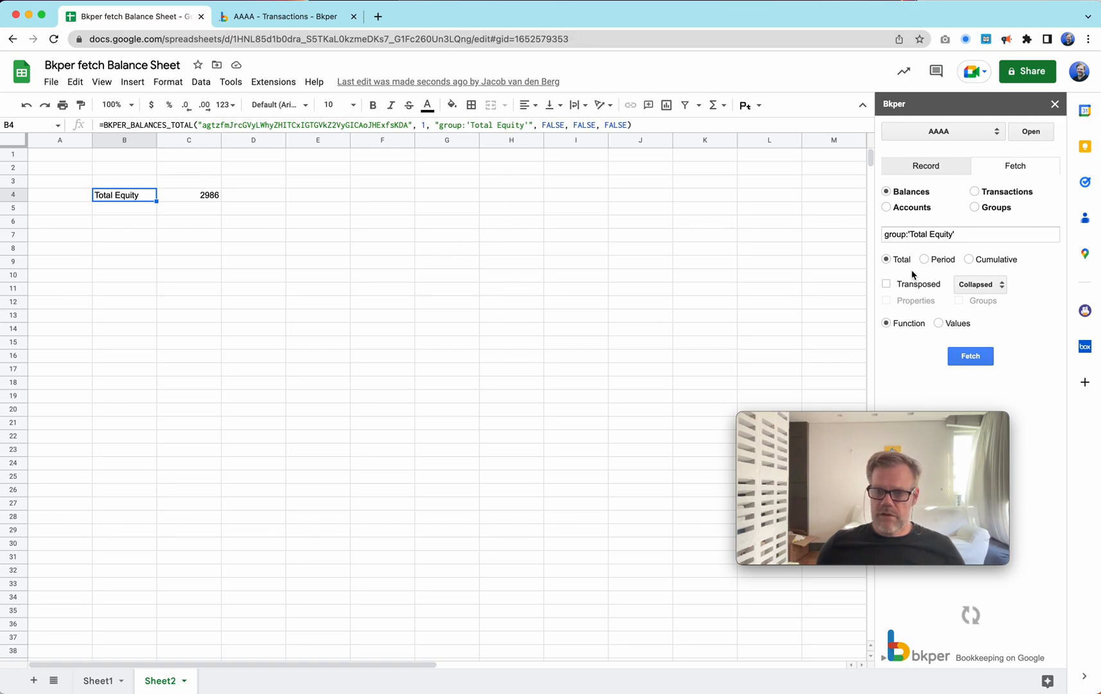
left_click(992, 287)
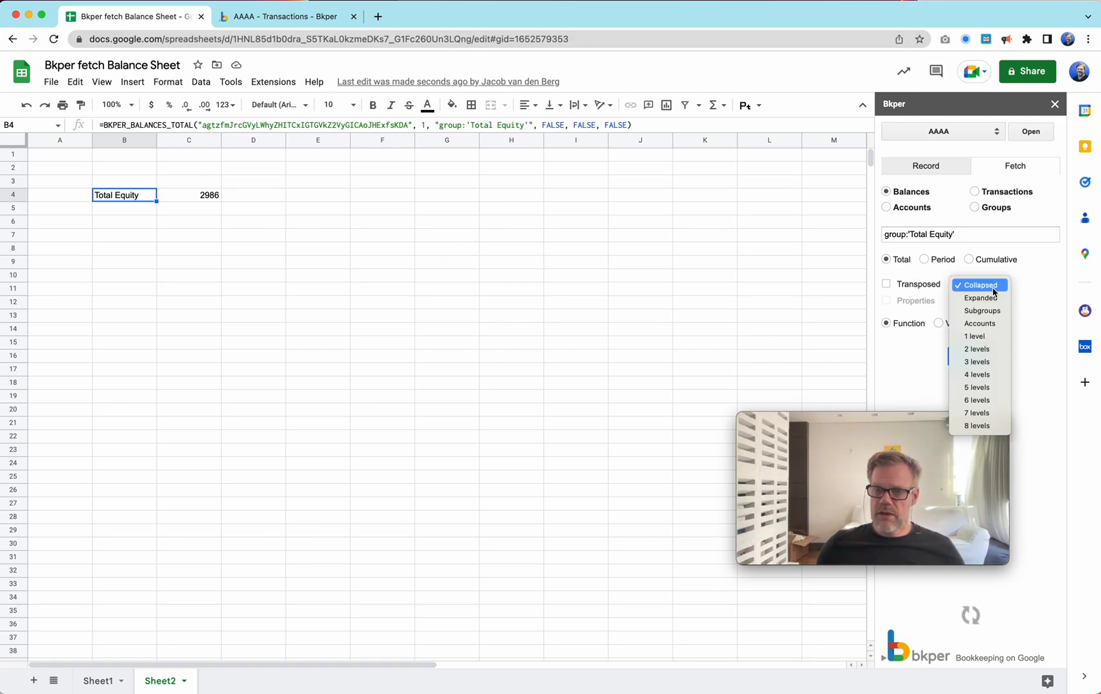
left_click(991, 299)
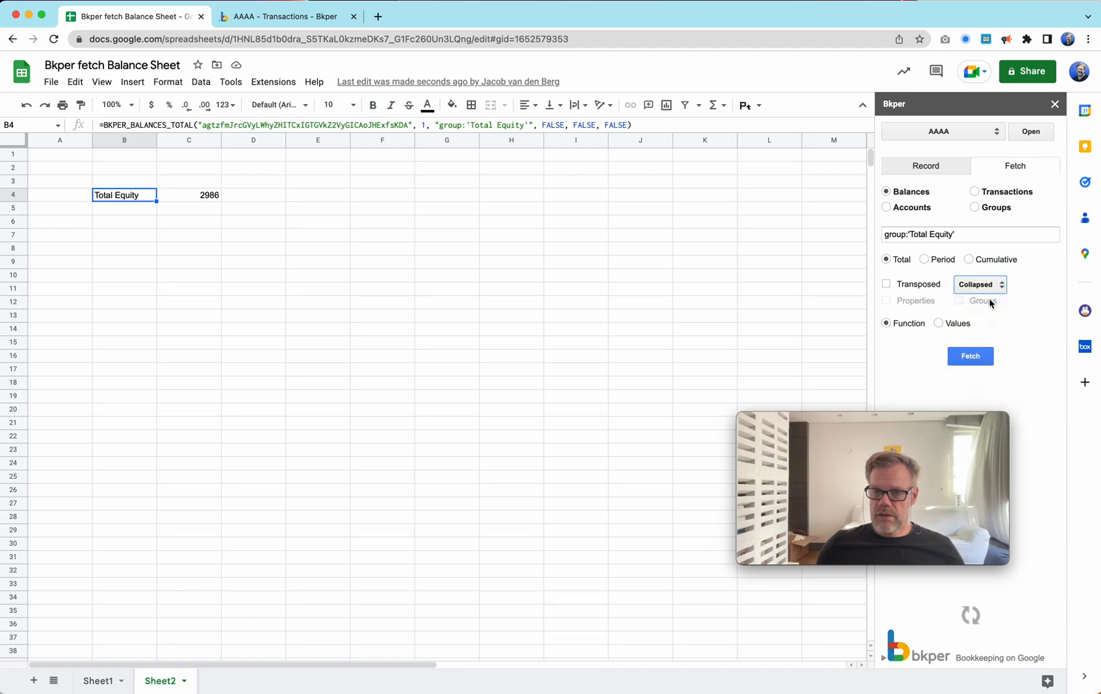
left_click(979, 358)
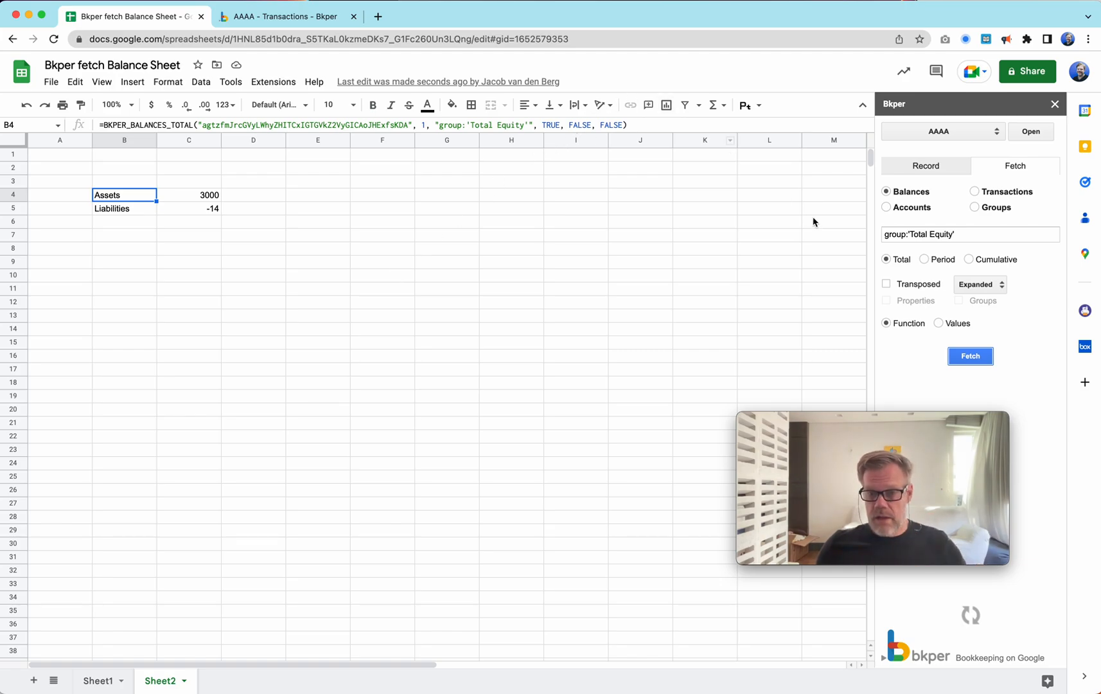
Fetch the Total Equity balances into cell B4 again expanded to 3 levels, and widen column B to fit the account names.
left_click(972, 286)
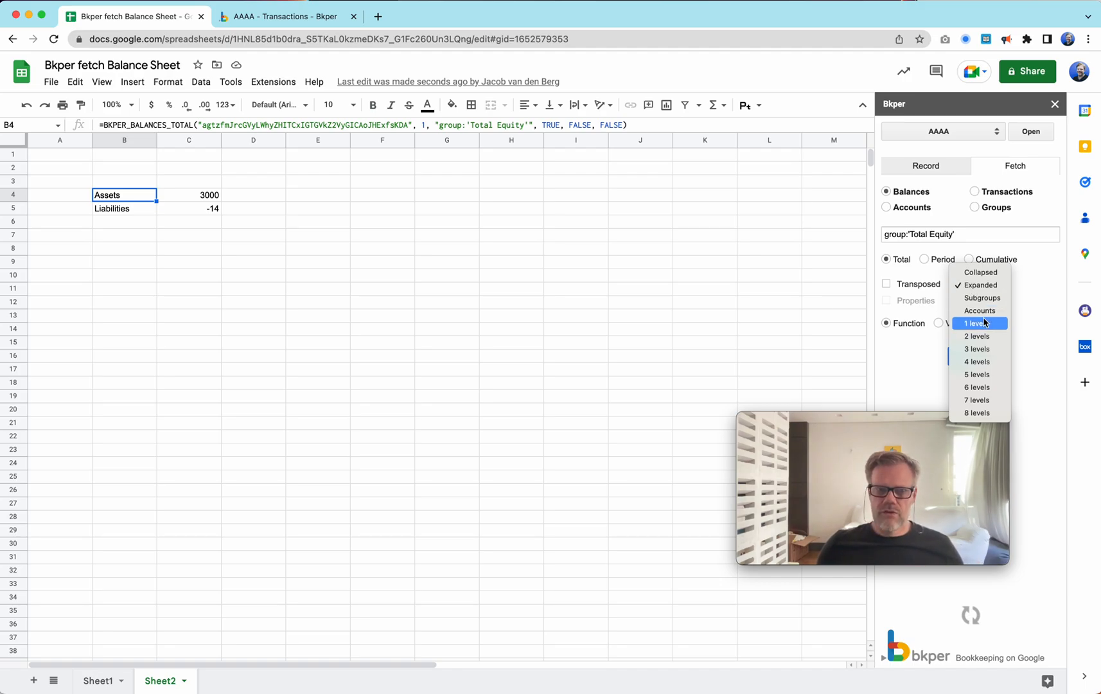
left_click(982, 350)
left_click(978, 357)
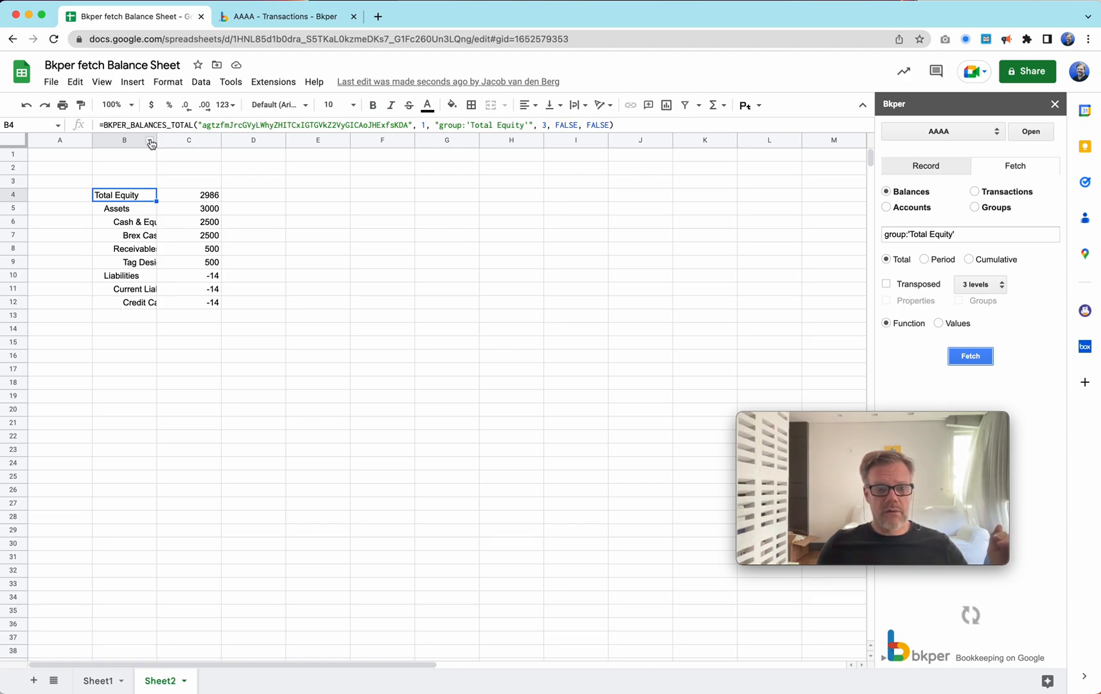
left_click_drag(156, 142, 237, 144)
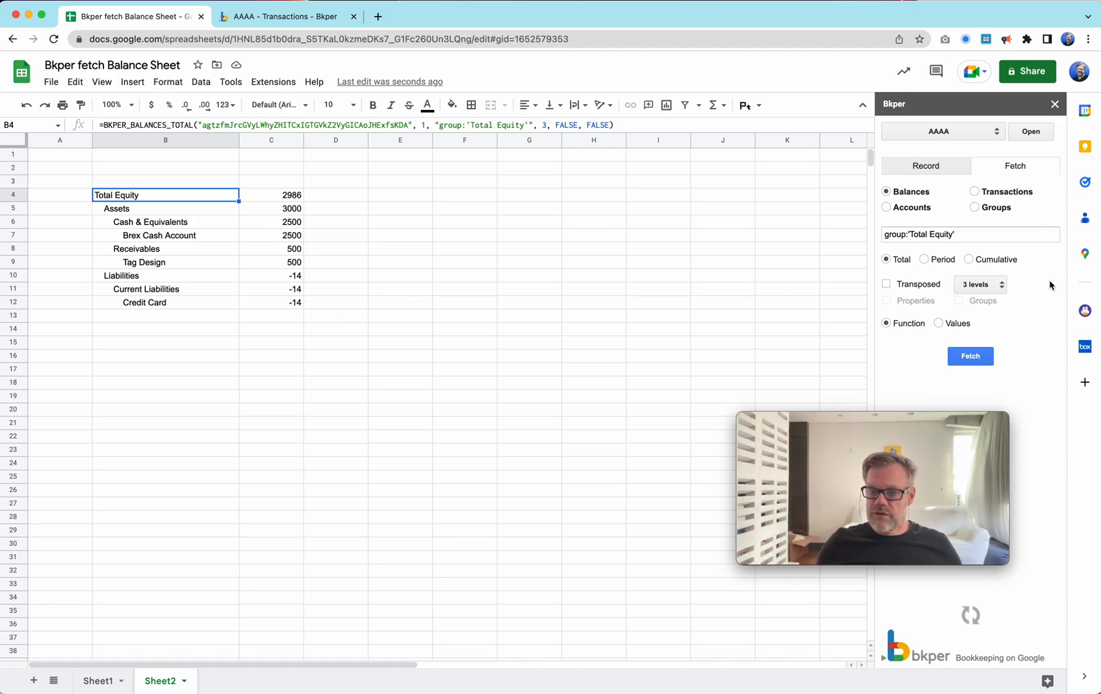
Review the available expansion levels for the fetch, and check the Total Equity hierarchy in the Bkper book before returning to the spreadsheet.
left_click(980, 284)
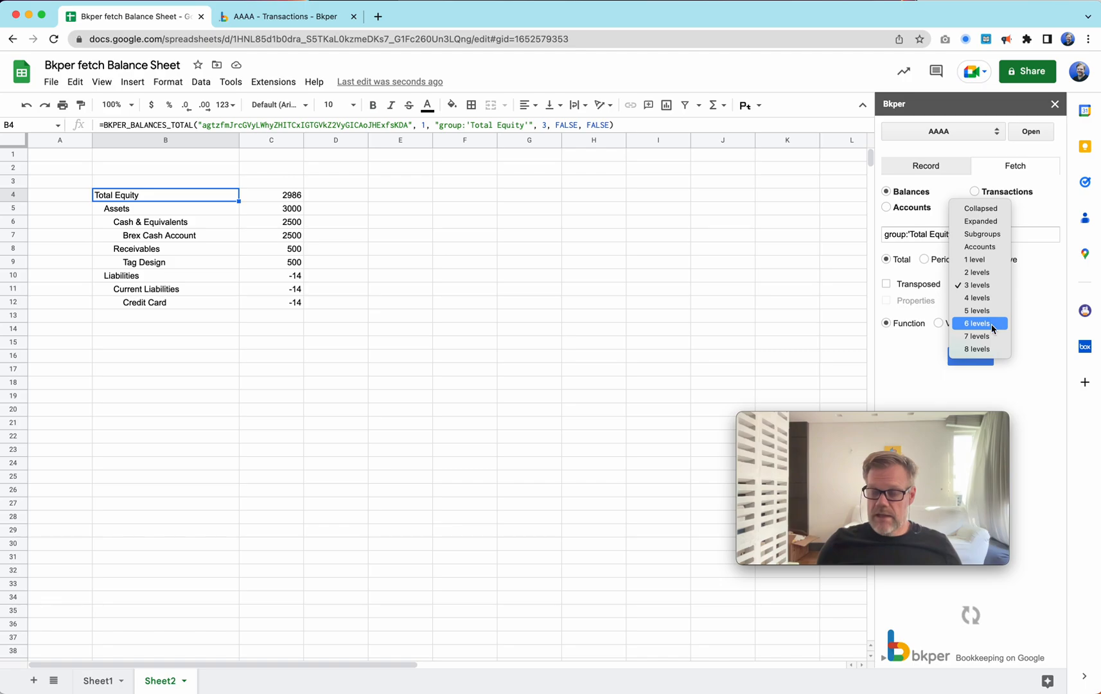
left_click(1059, 328)
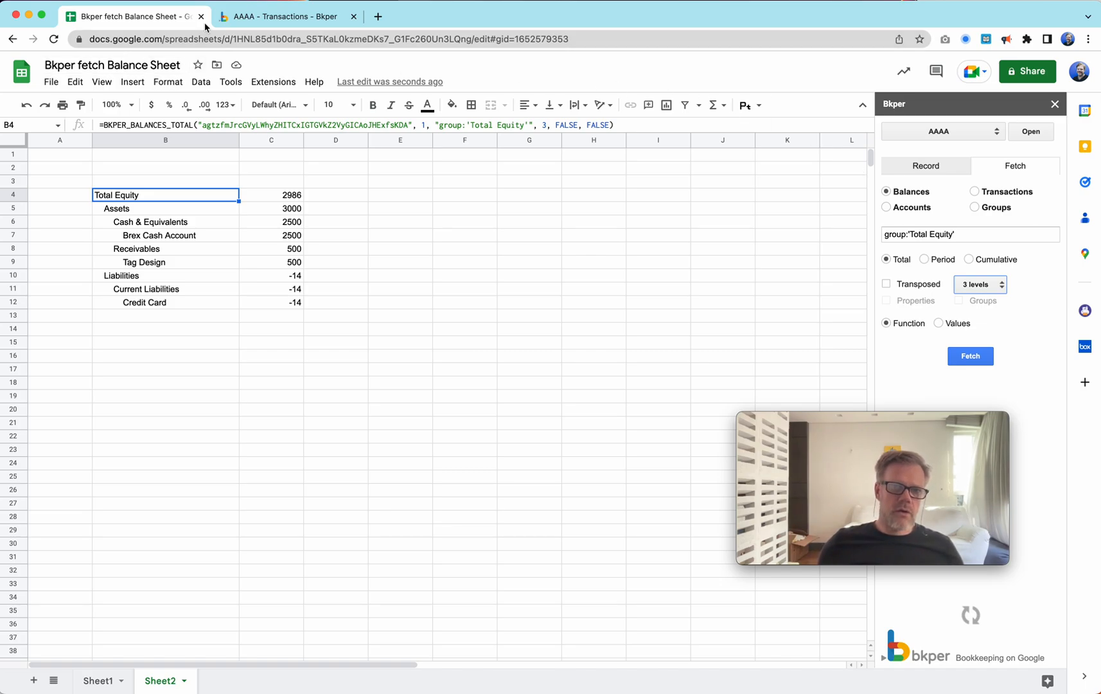
left_click(276, 16)
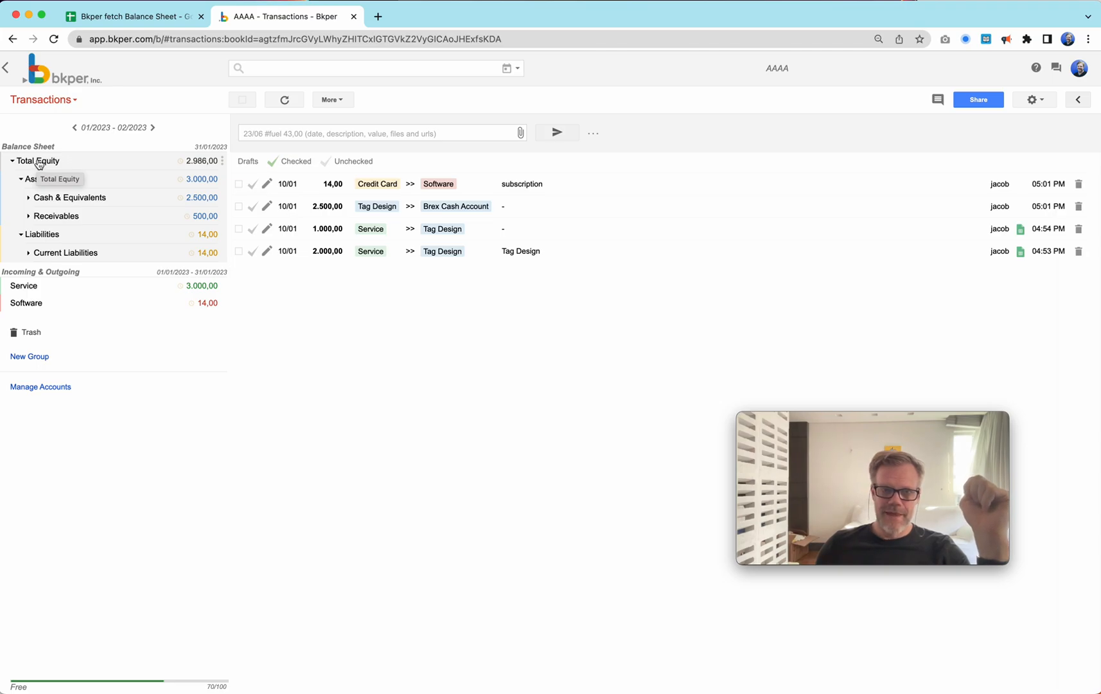
left_click(96, 16)
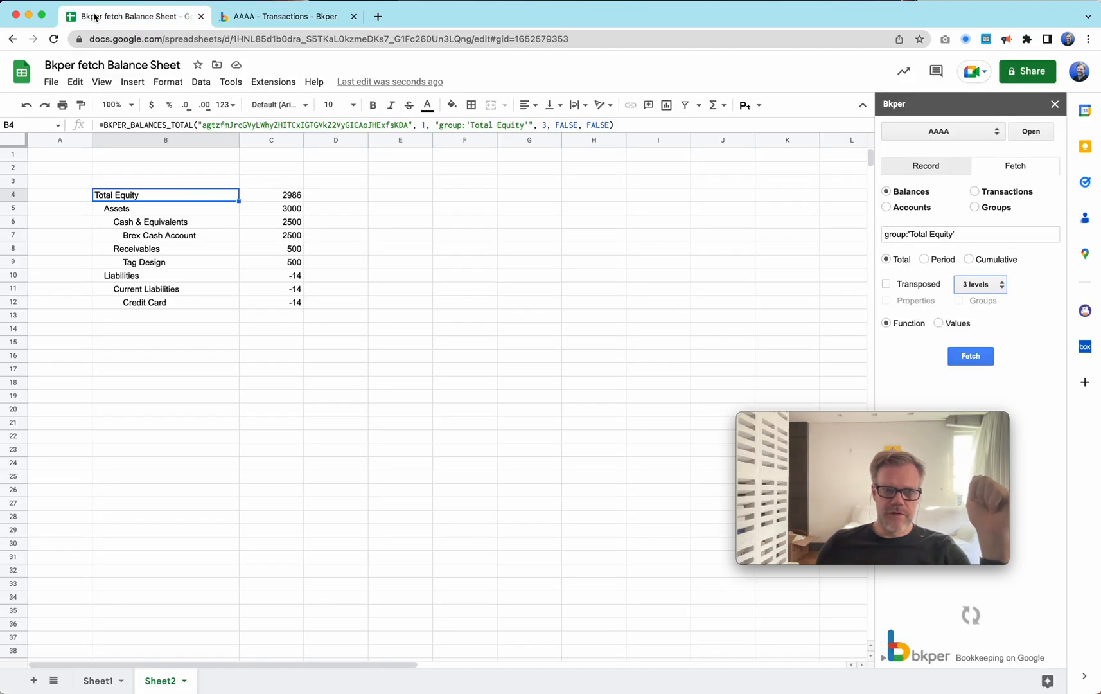